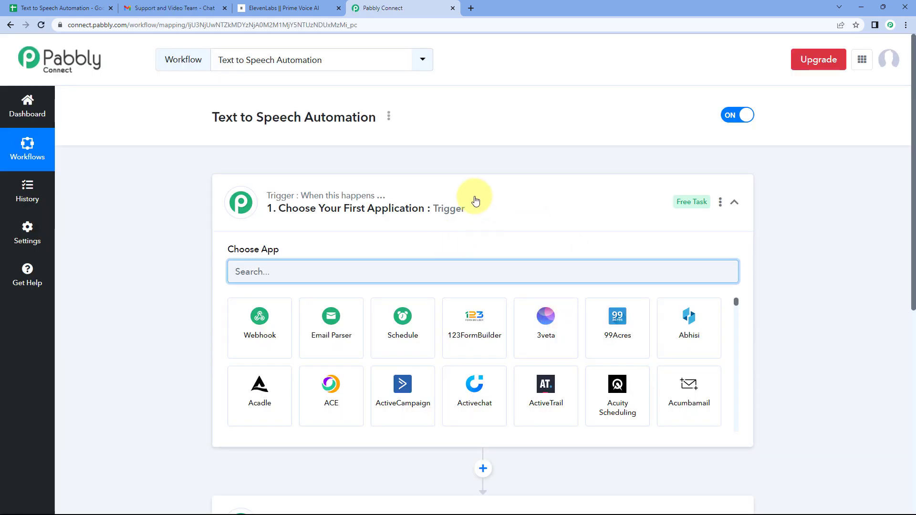
click(474, 198)
scroll(196, 204, down, 1)
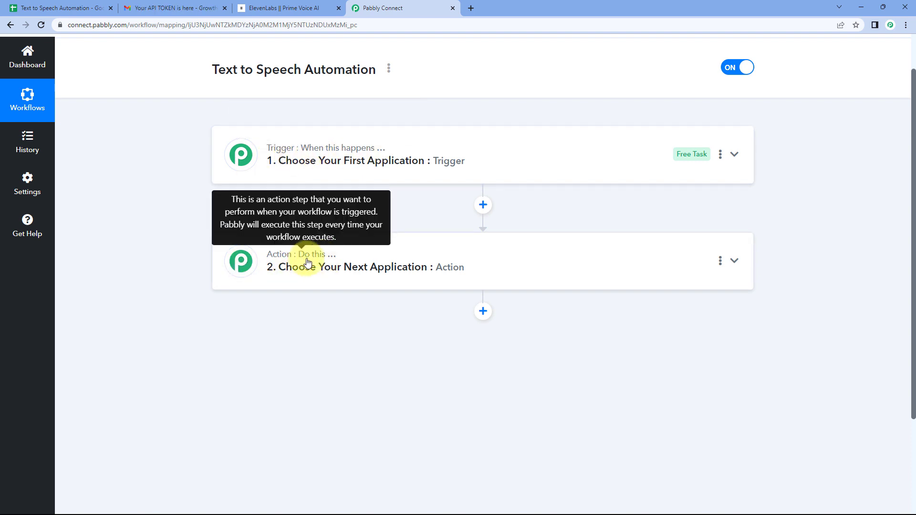
click(411, 162)
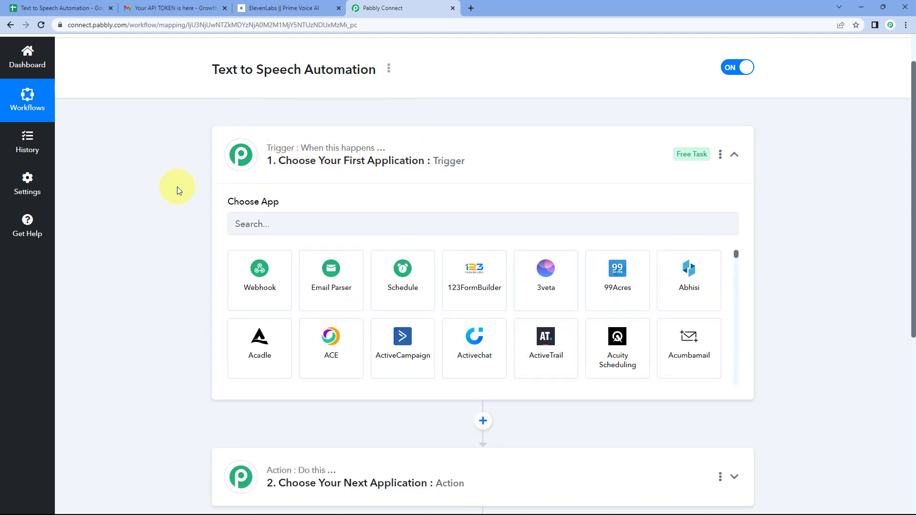
scroll(193, 187, down, 1)
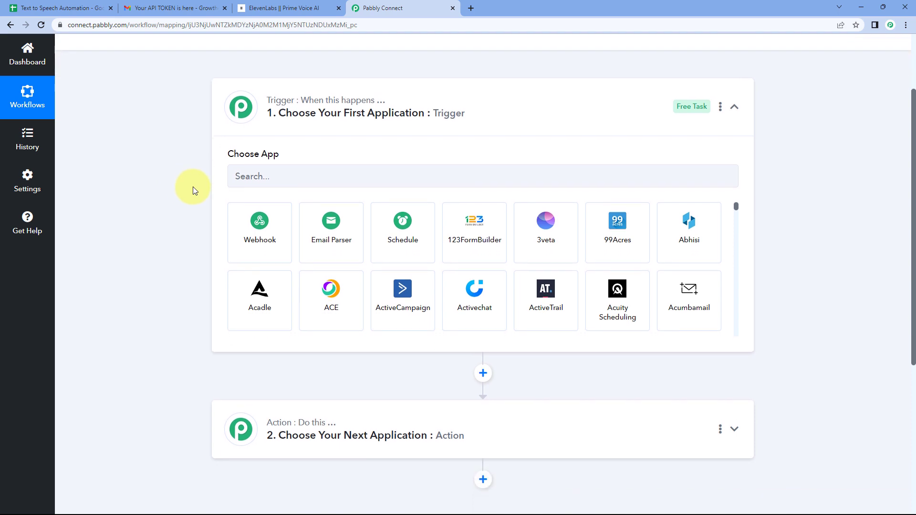
Step: Read the full text in cell B2 of the Text to Speech Automation spreadsheet and return to Pabbly Connect
click(59, 8)
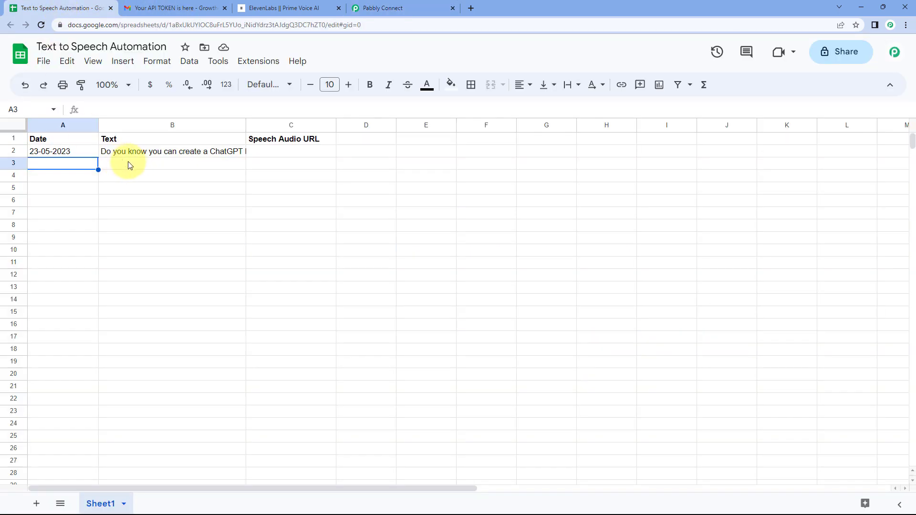
click(143, 164)
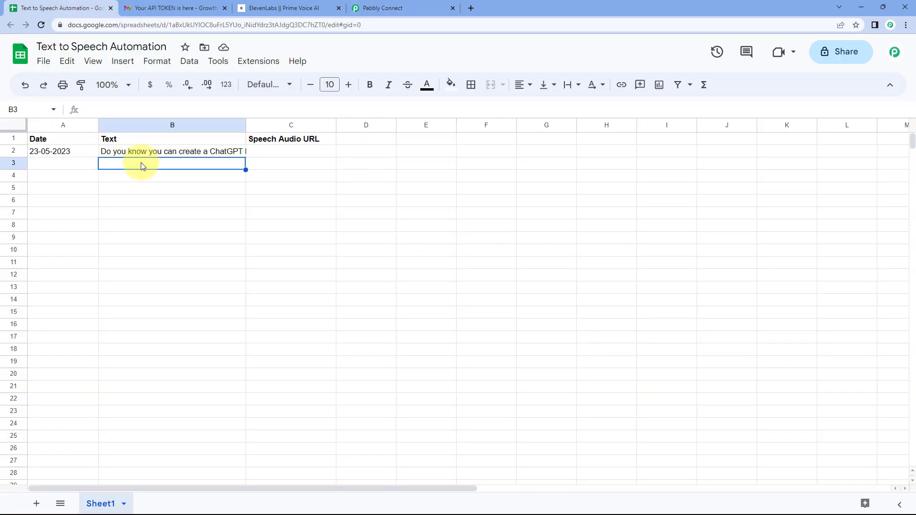
double_click(168, 153)
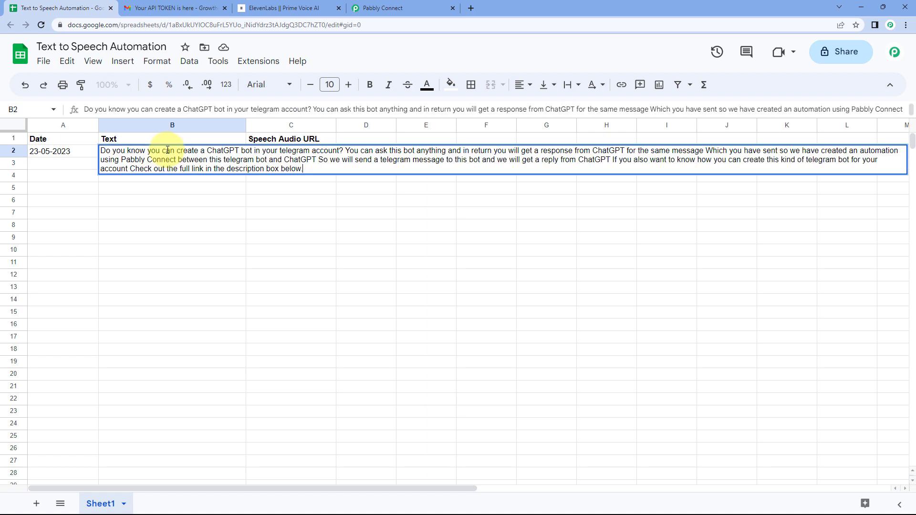
click(252, 177)
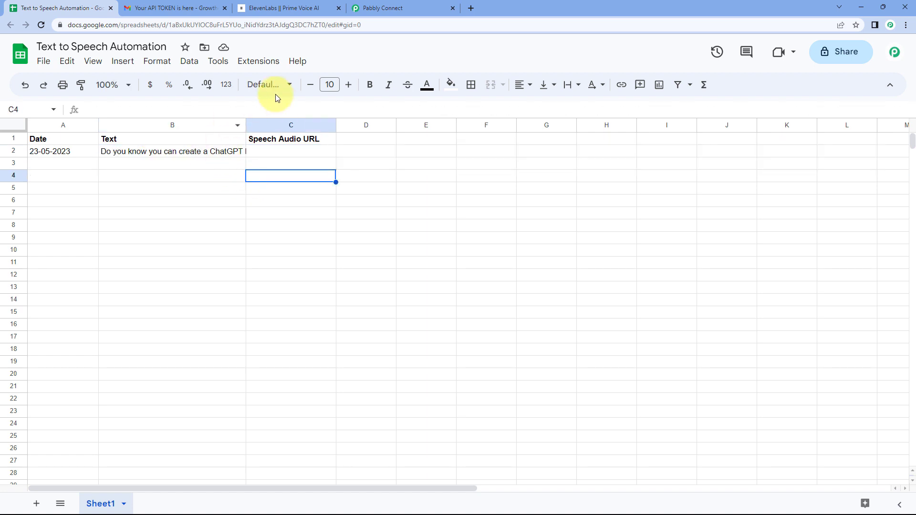
click(382, 10)
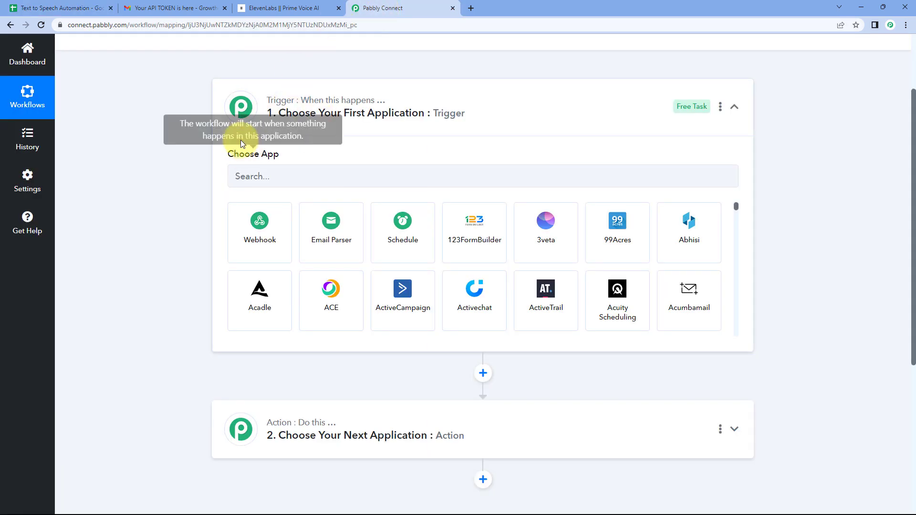
Step: Examine the Date, Text and Speech Audio URL columns in the Text to Speech Automation spreadsheet
click(85, 6)
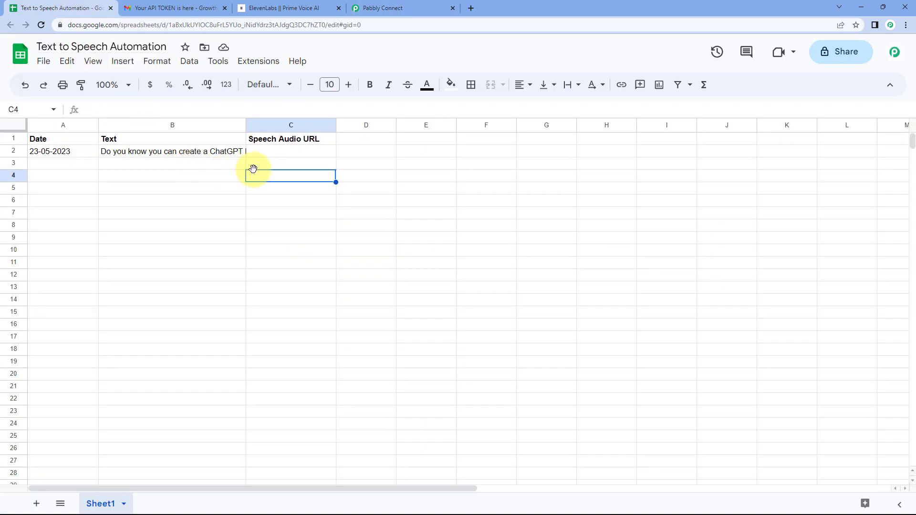
click(280, 158)
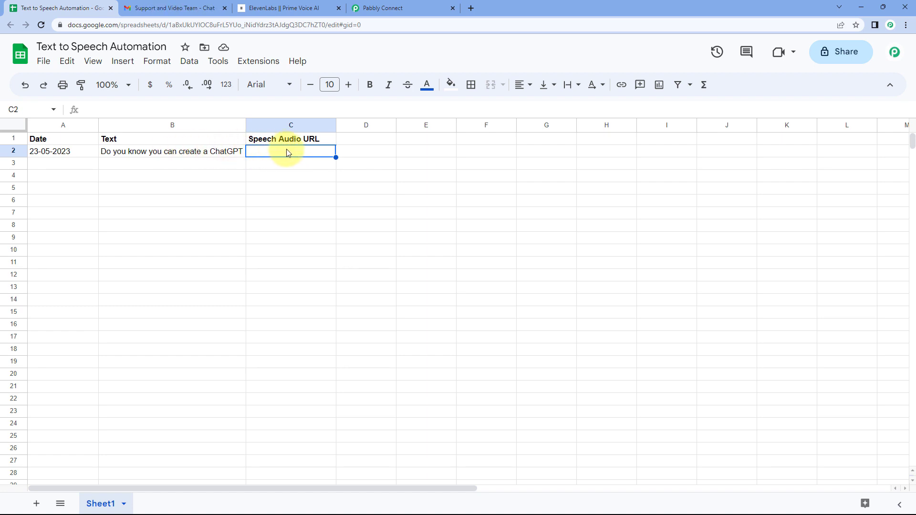
double_click(286, 149)
click(223, 163)
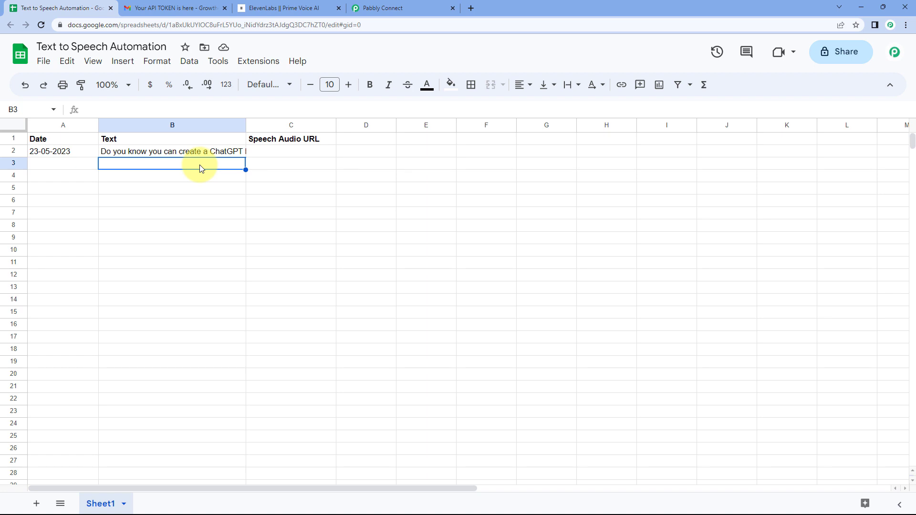
double_click(201, 168)
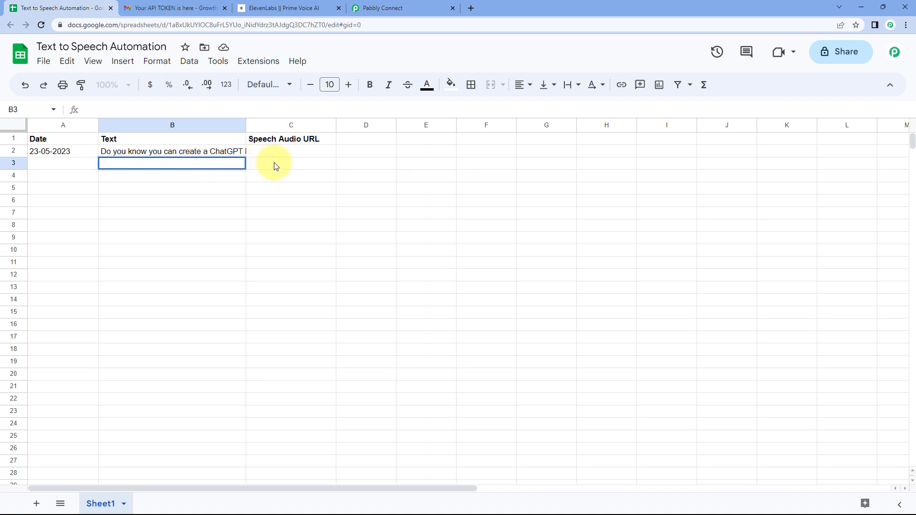
click(291, 169)
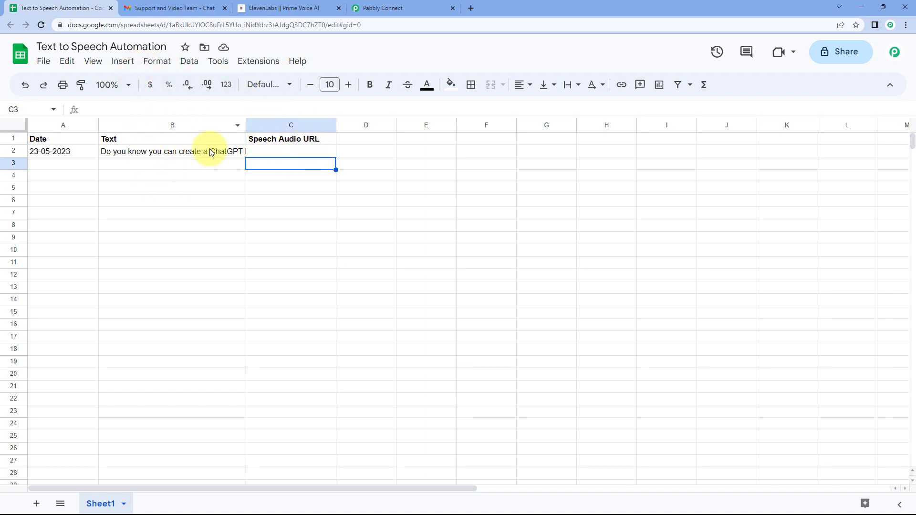
click(367, 8)
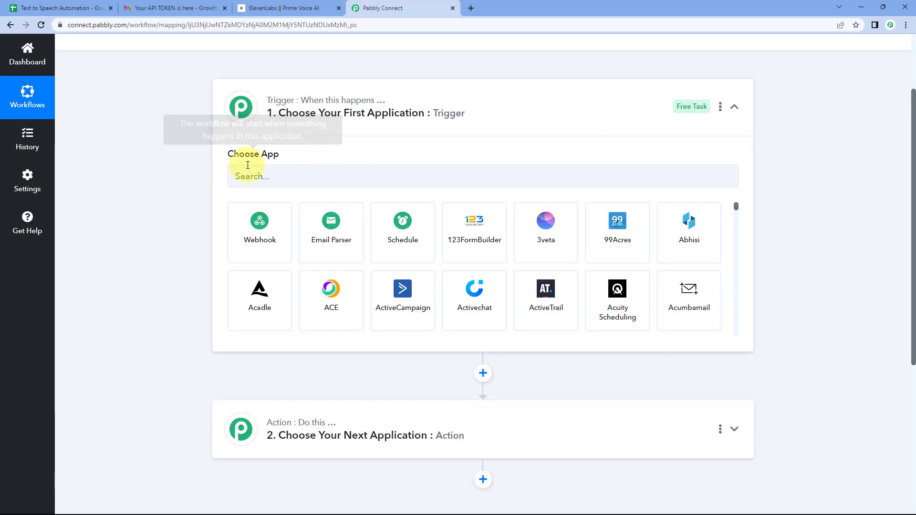
click(62, 8)
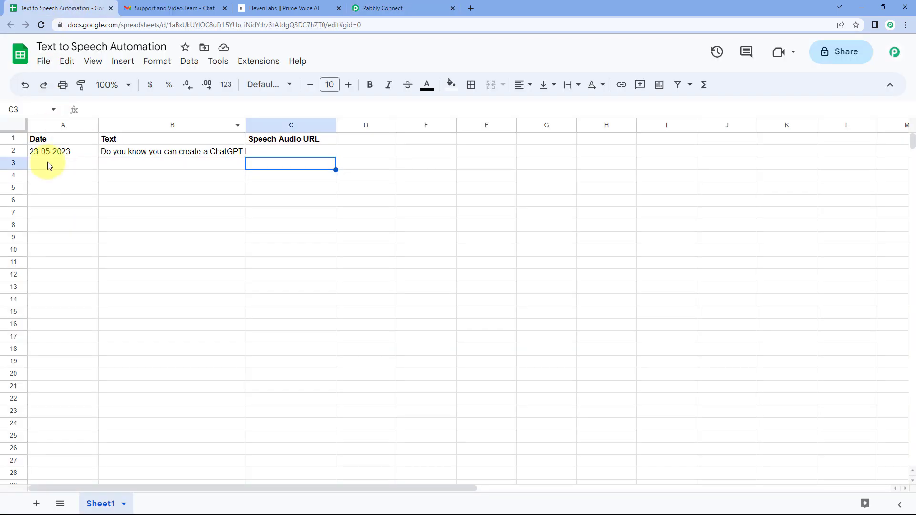
click(119, 167)
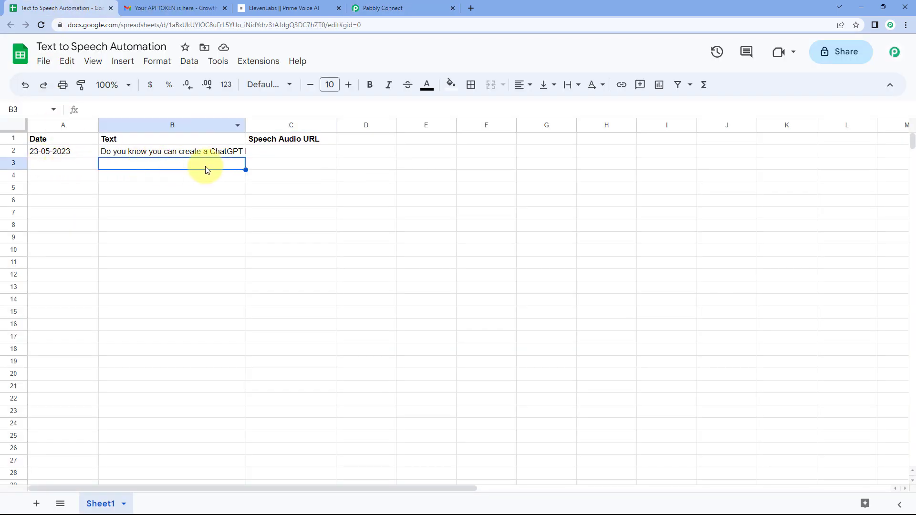
drag(78, 153, 172, 155)
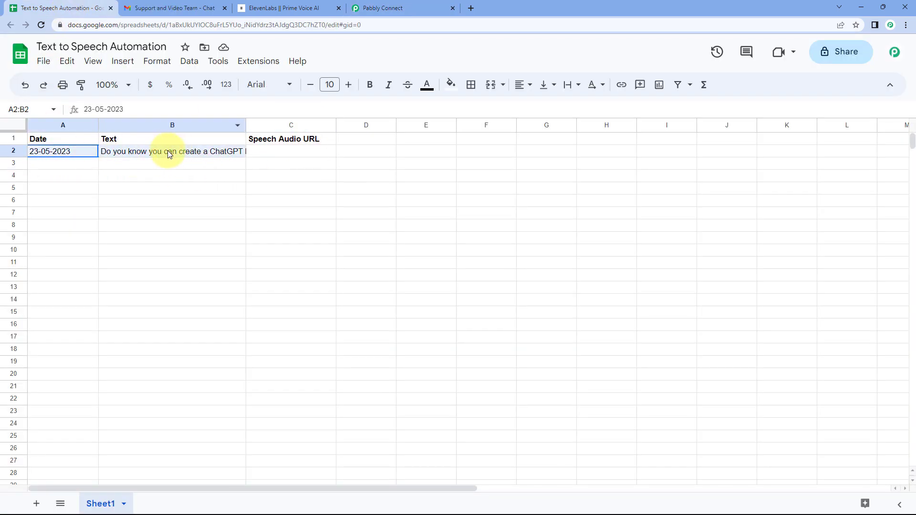
Step: In Pabbly Connect, set the workflow's trigger to Google Sheets with the New or Updated Spreadsheet Row event
click(396, 8)
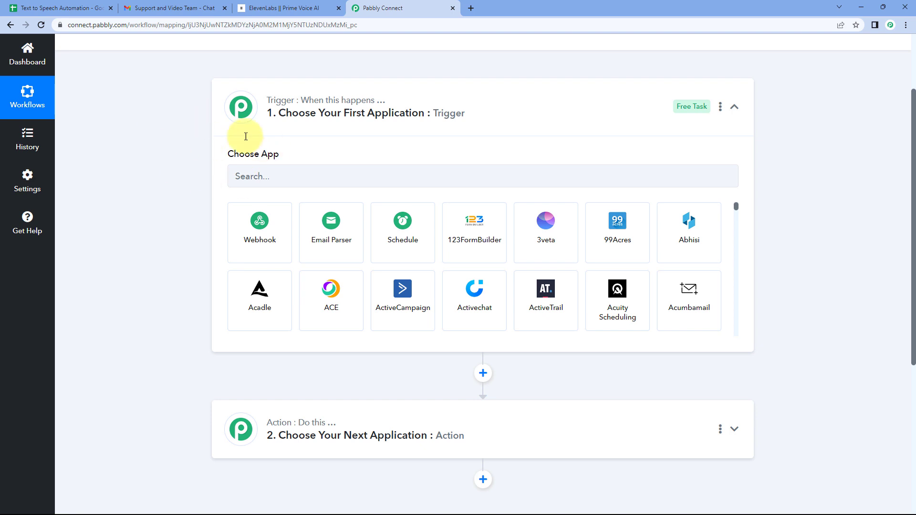
scroll(291, 120, down, 1)
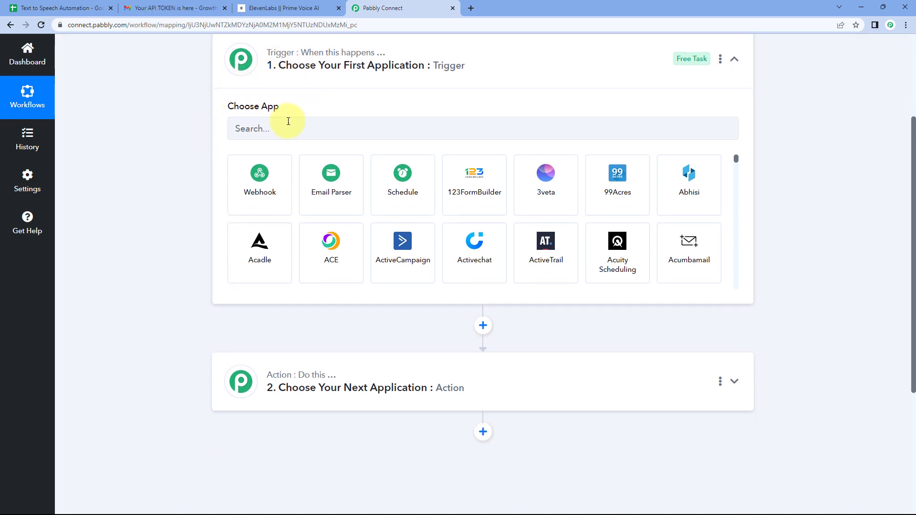
click(296, 126)
text(Google Sheets)
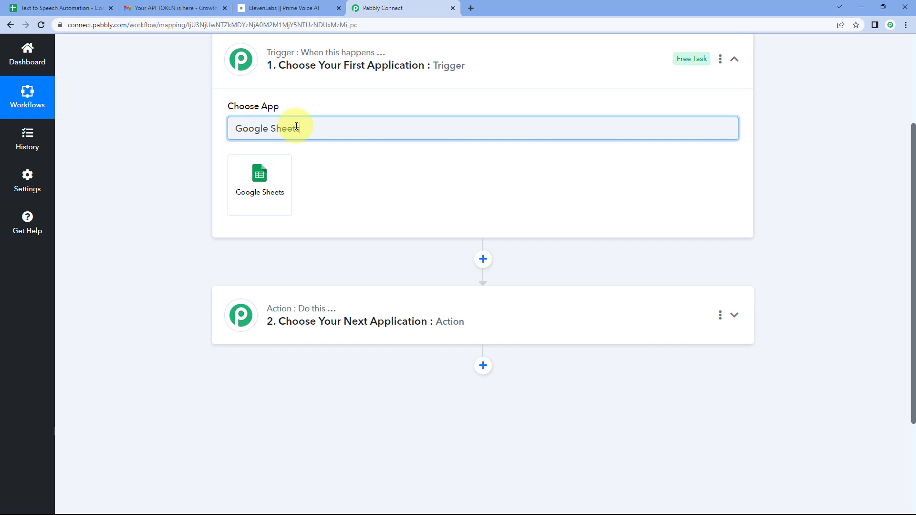
click(258, 172)
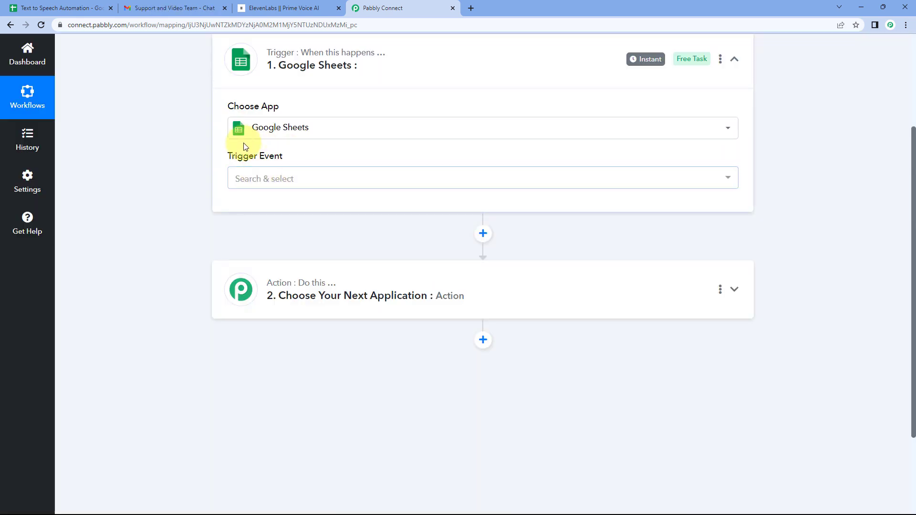
click(303, 179)
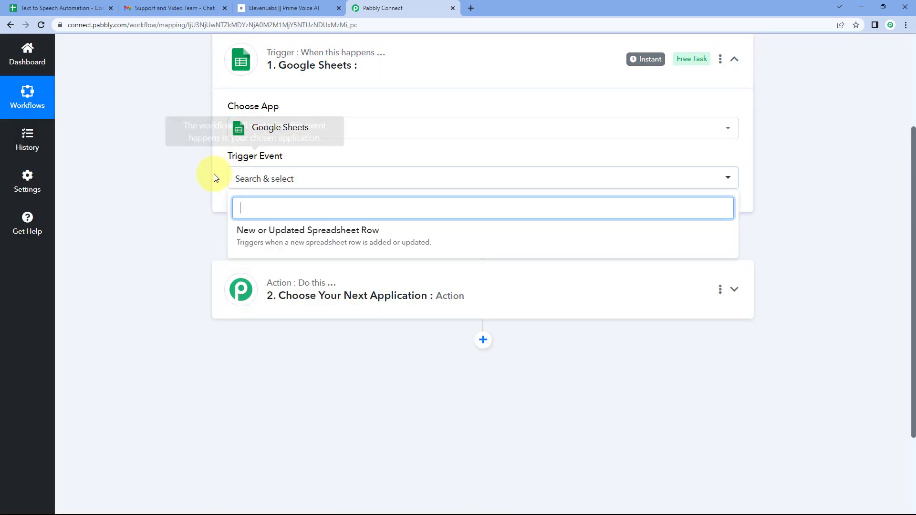
click(323, 239)
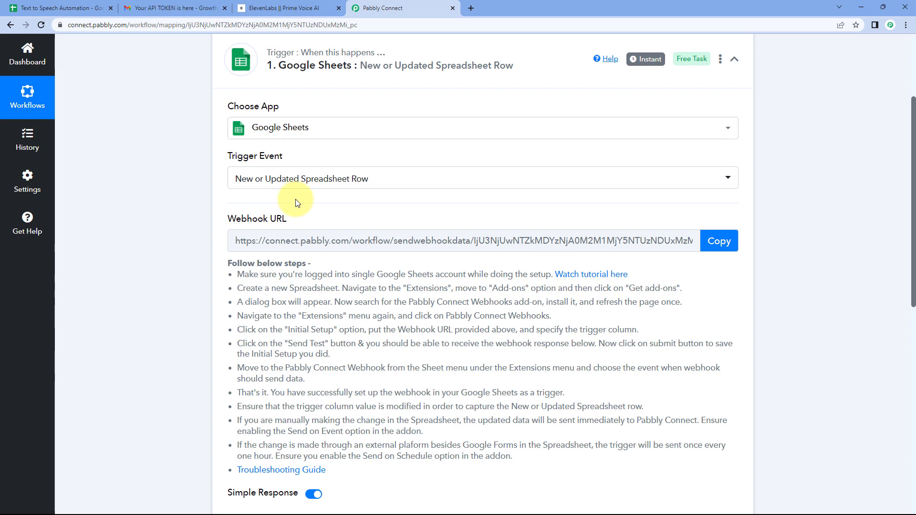
Step: Review the Google Sheets trigger's setup instructions and copy its webhook URL
scroll(266, 157, down, 2)
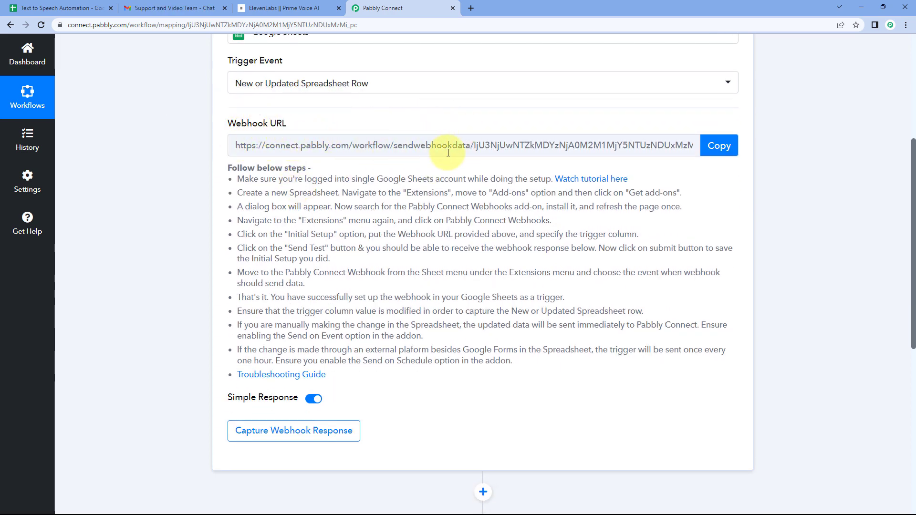
click(77, 8)
click(152, 161)
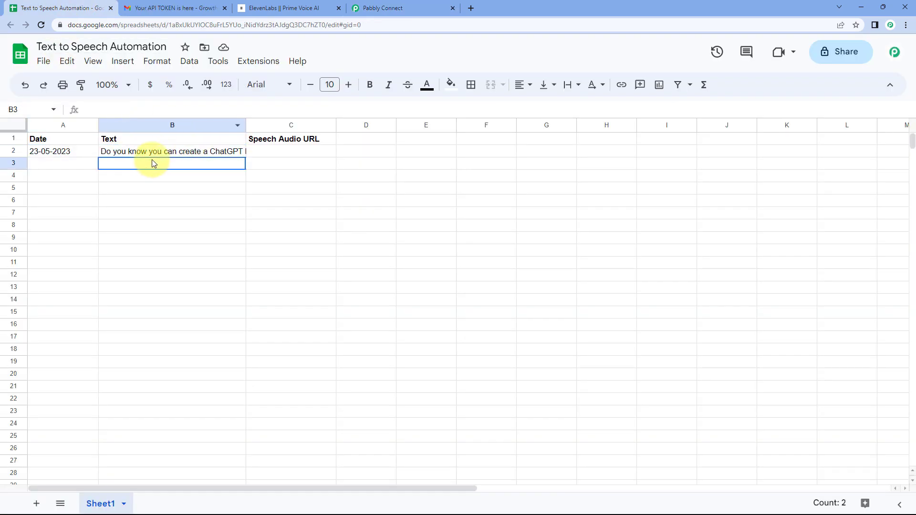
click(410, 8)
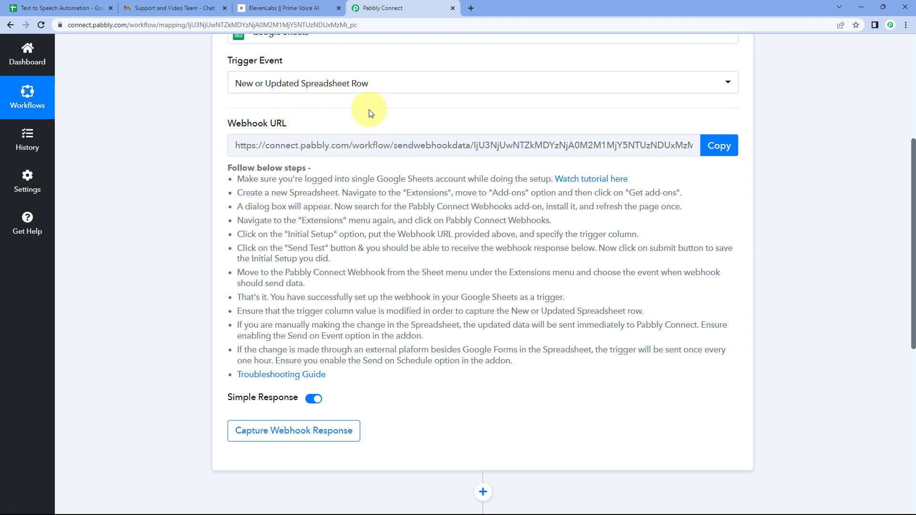
drag(227, 165, 394, 376)
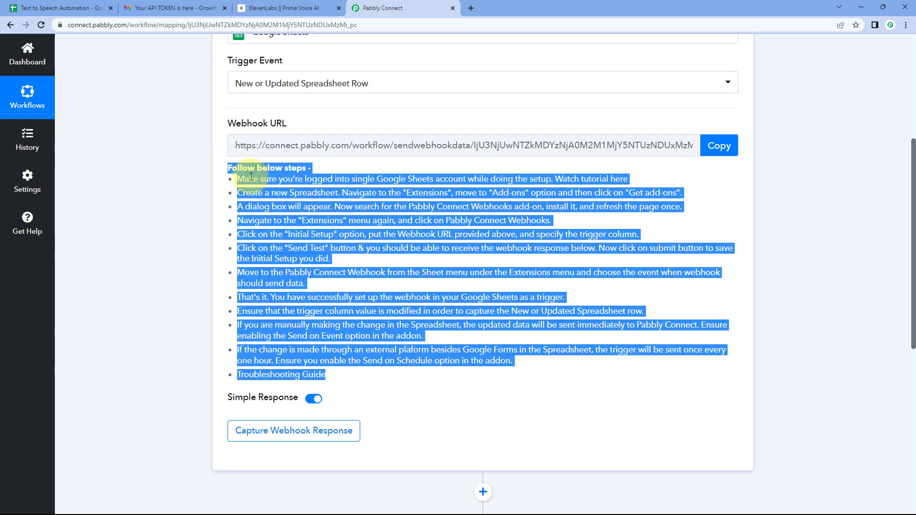
click(239, 205)
click(719, 146)
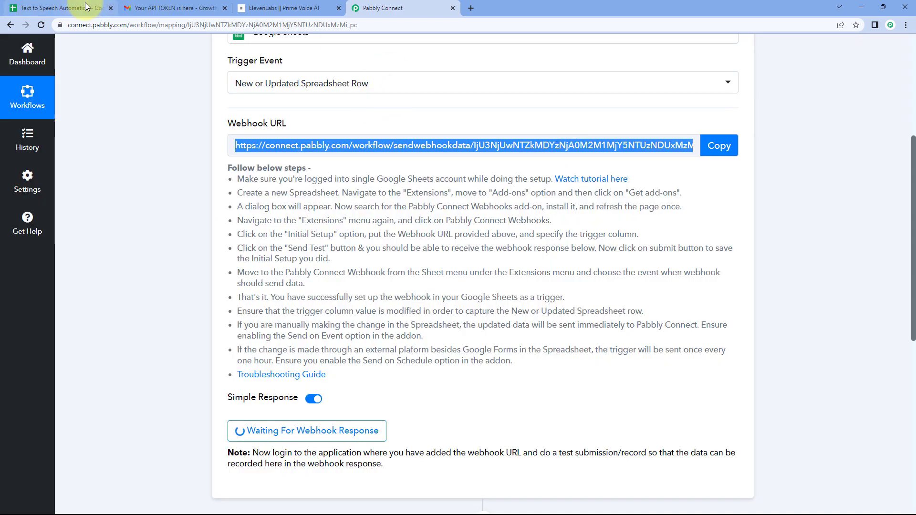
Step: In the Text to Speech Automation spreadsheet, look up the Pabbly Connect Webhooks add-on in Google Workspace Marketplace, and reload the spreadsheet
click(60, 8)
click(169, 153)
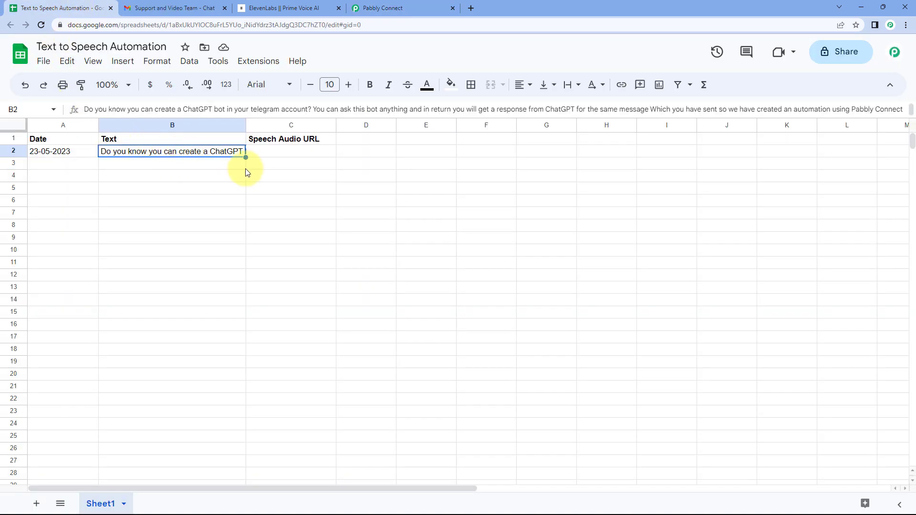
click(264, 61)
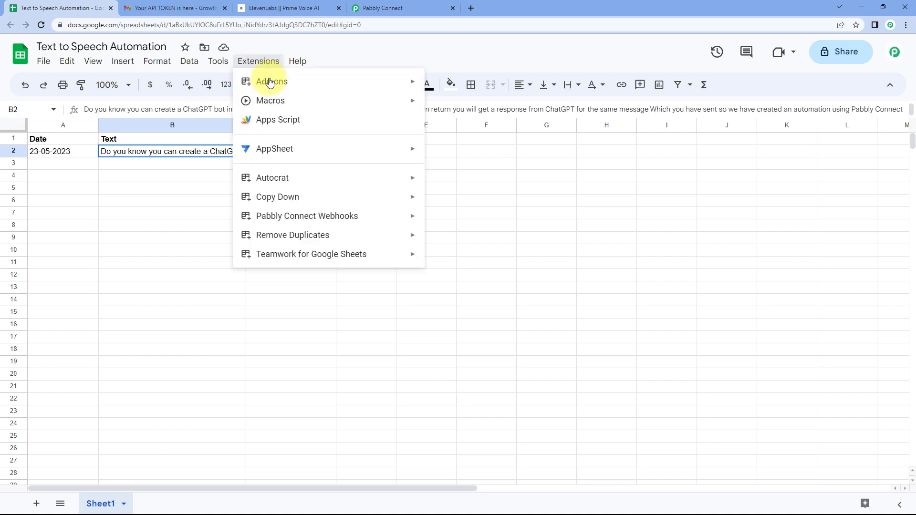
mouse_move(265, 80)
click(487, 90)
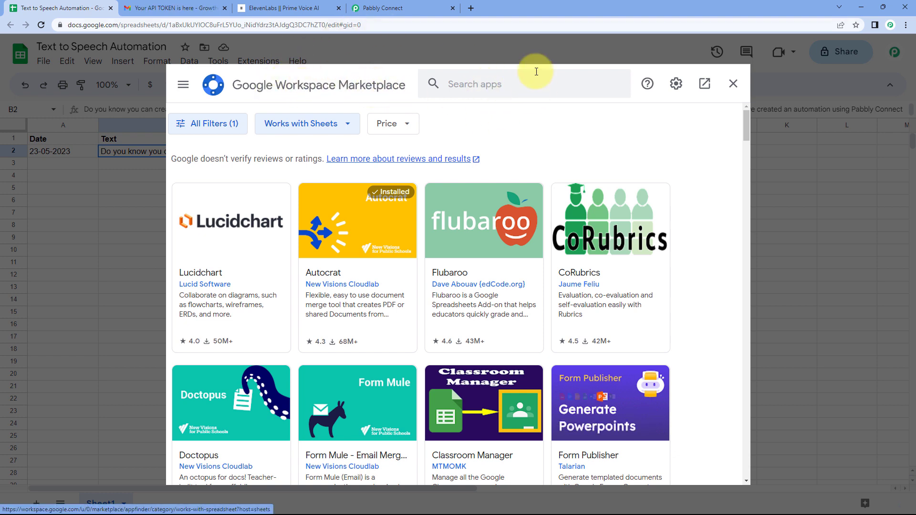
click(431, 89)
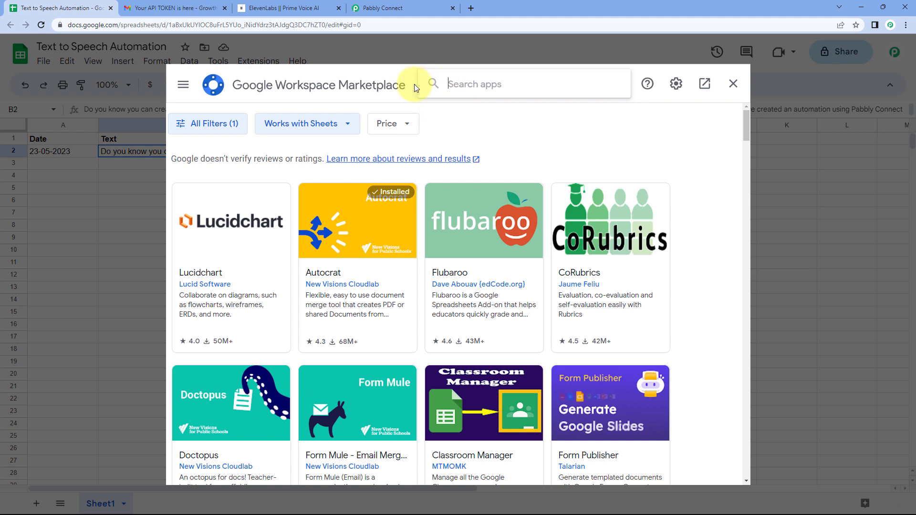
text(Pabbly)
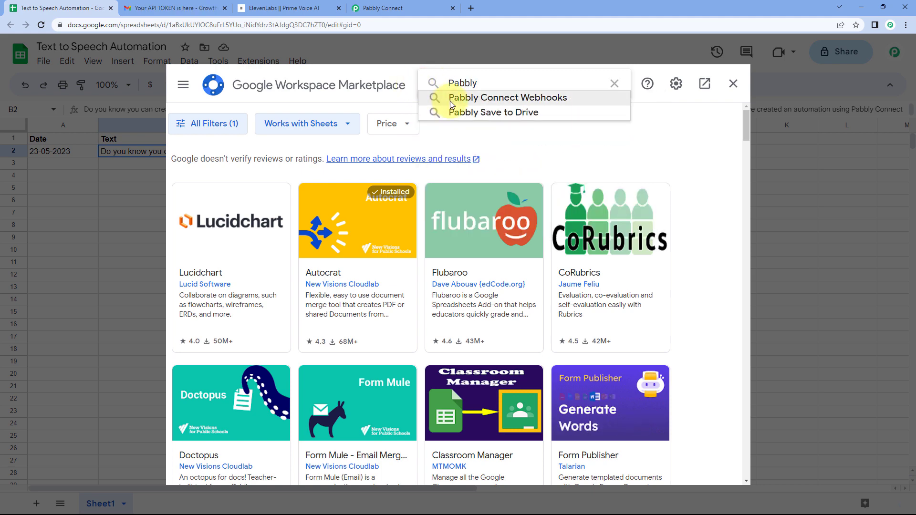
click(460, 97)
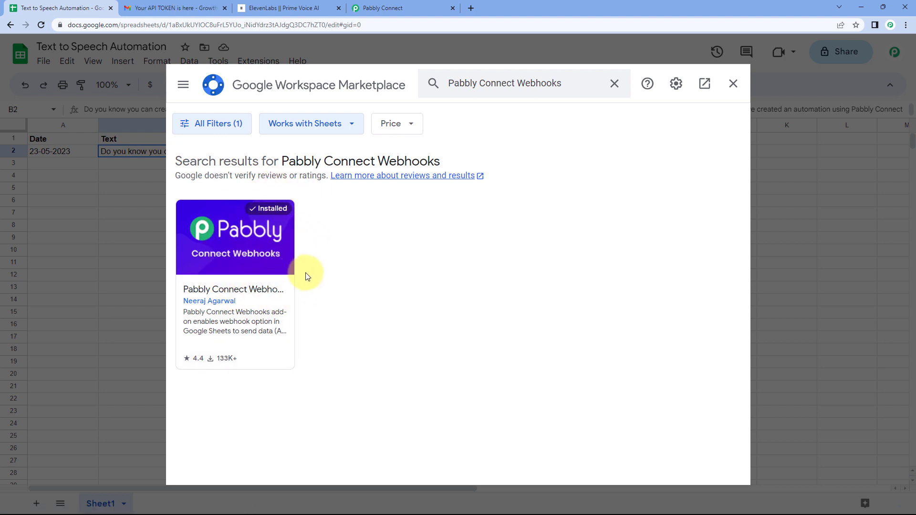
click(736, 91)
click(41, 24)
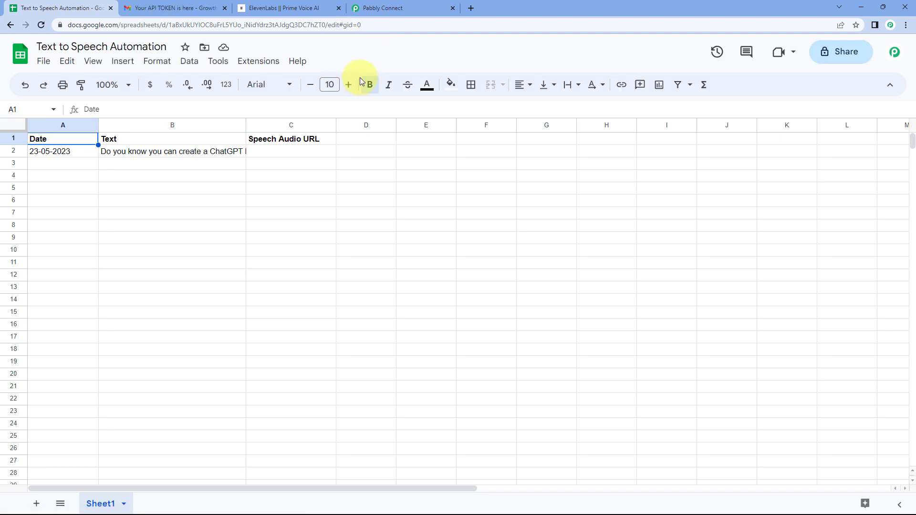
Step: Open the Pabbly Connect Webhooks add-on's Initial Setup and fill in the webhook URL copied from the Pabbly Connect workflow
click(258, 61)
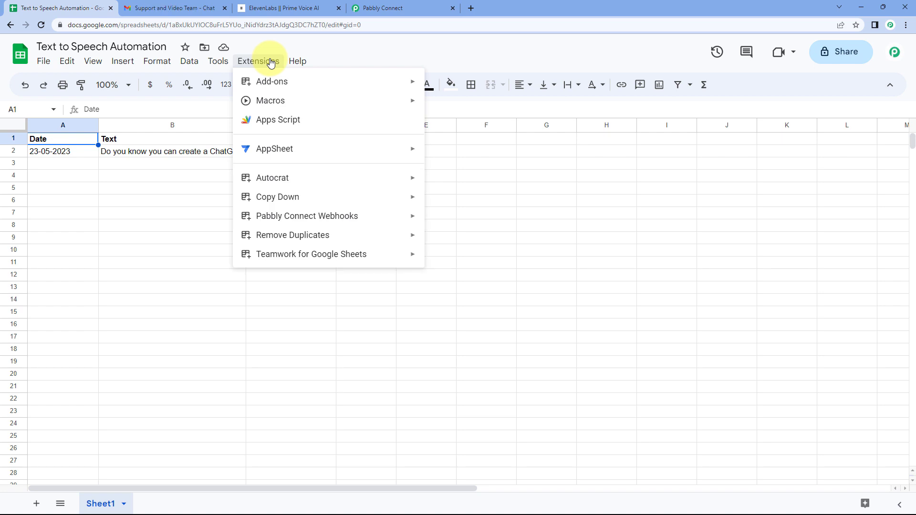
mouse_move(373, 216)
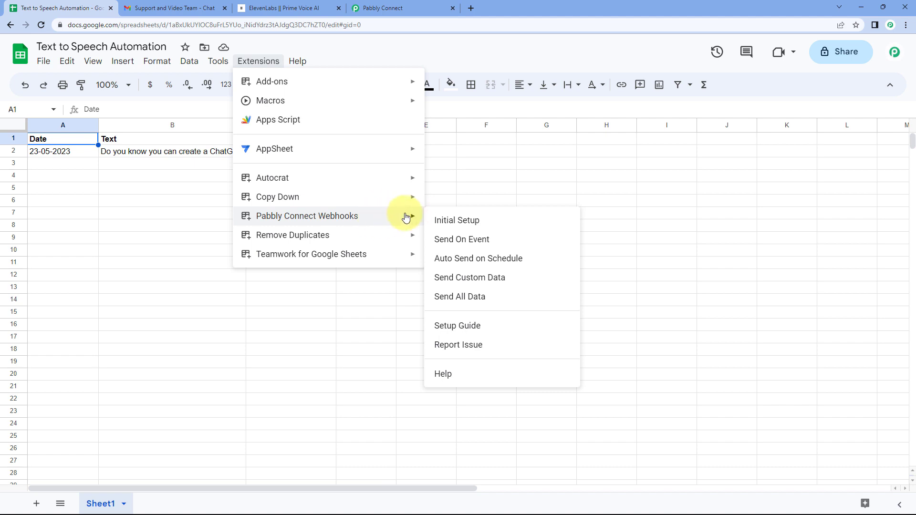
click(494, 222)
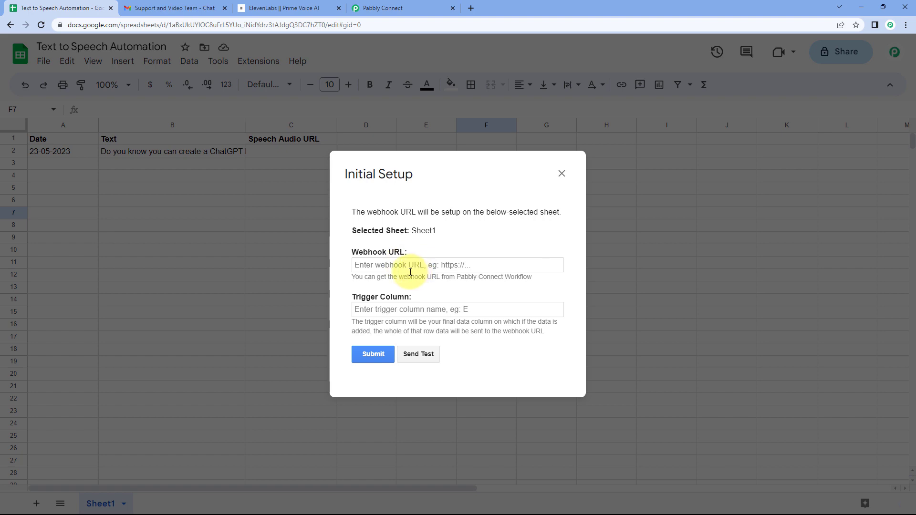
click(410, 8)
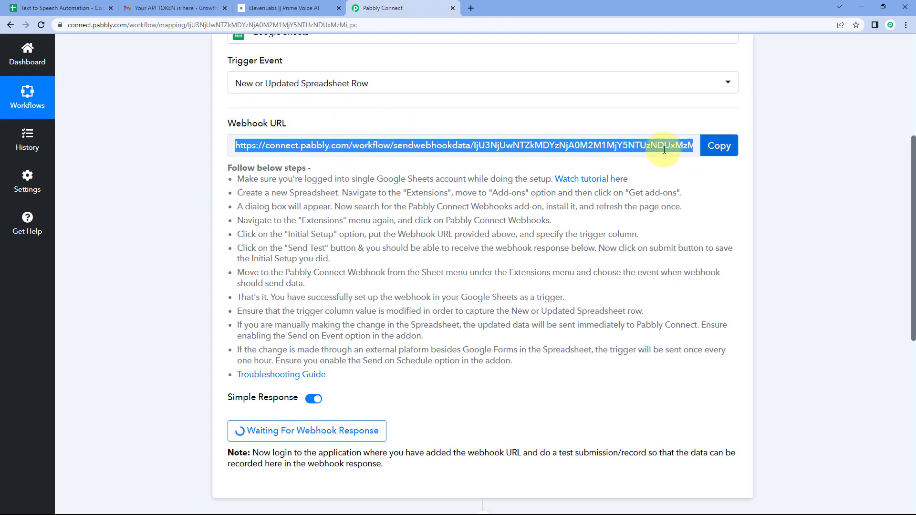
click(719, 146)
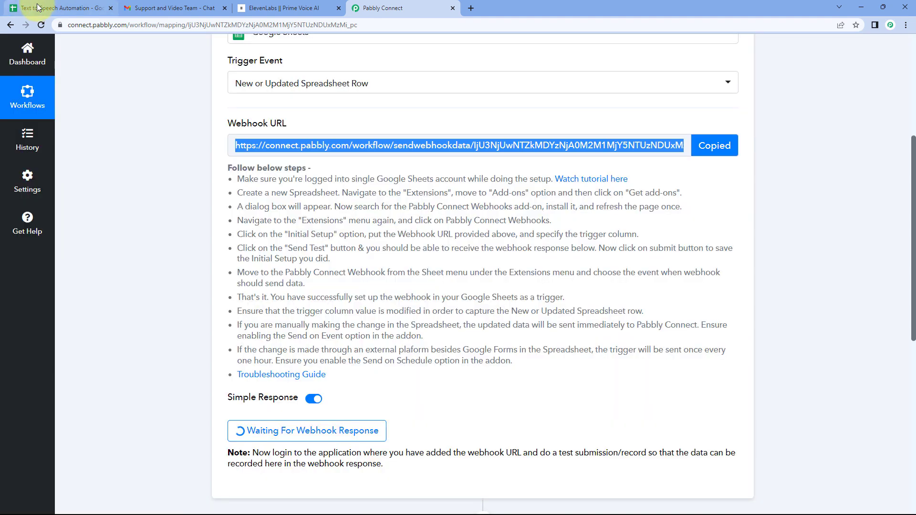
click(62, 8)
click(372, 266)
right_click(372, 267)
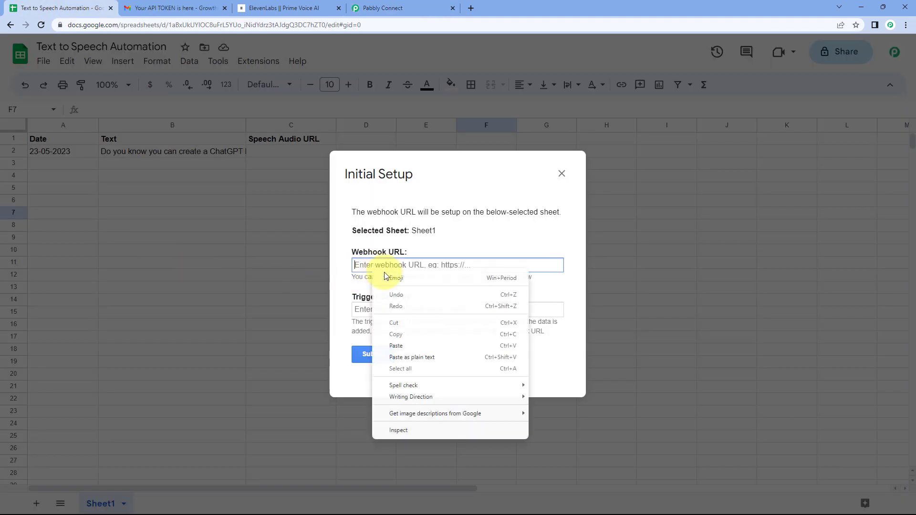
click(395, 345)
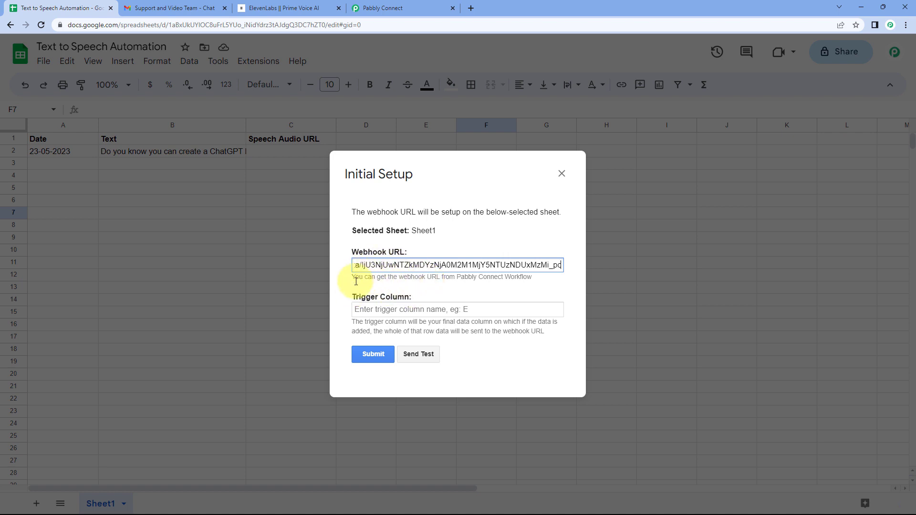
click(419, 293)
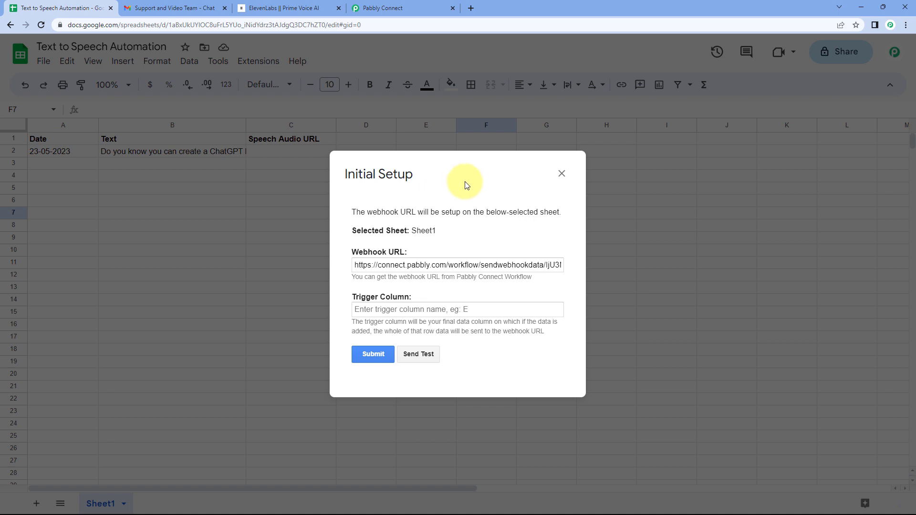
Step: Set the trigger column to B in the Initial Setup and send a test to the webhook
drag(466, 185, 477, 163)
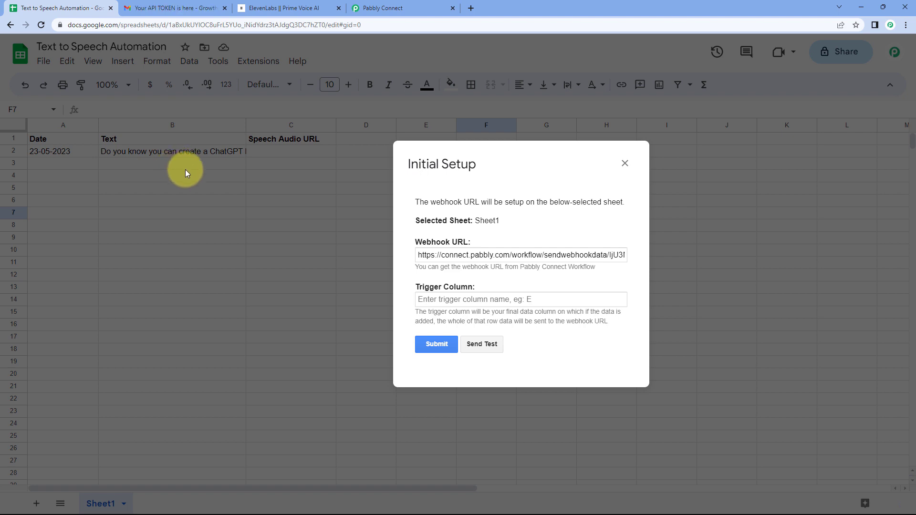
click(434, 301)
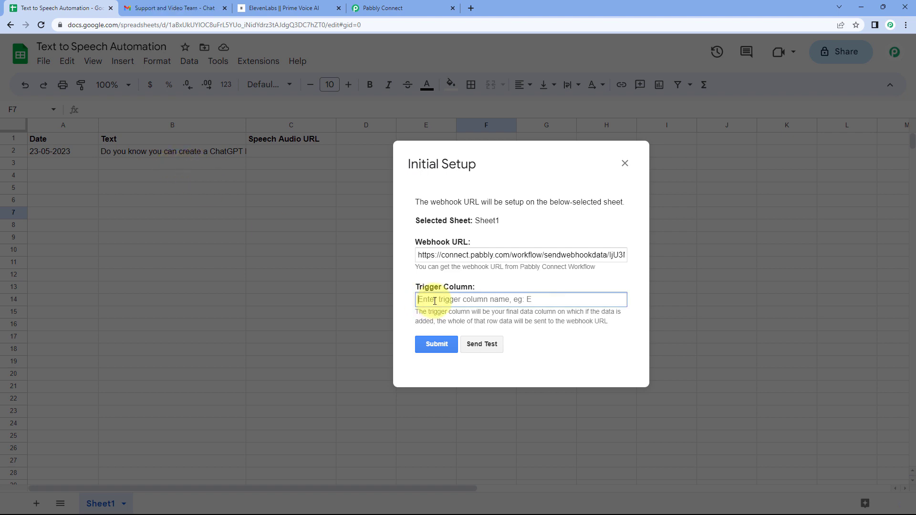
text(B)
click(465, 286)
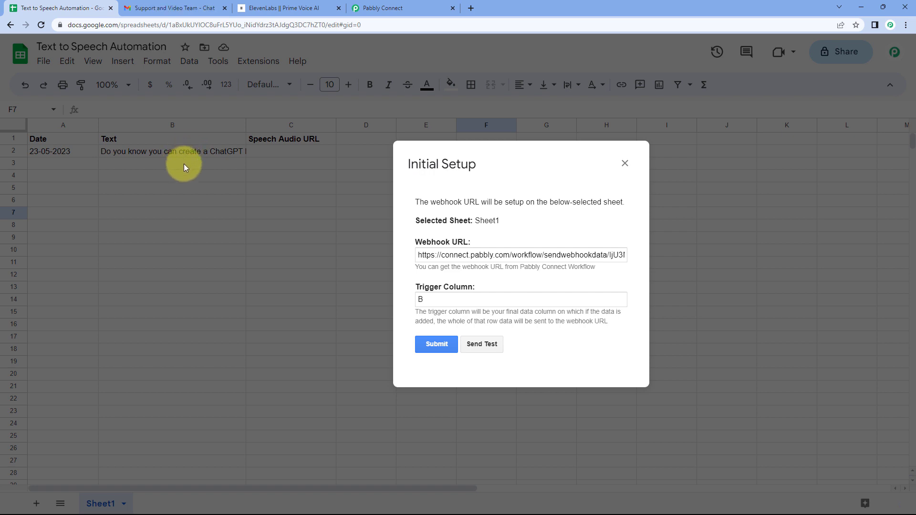
drag(499, 172, 410, 173)
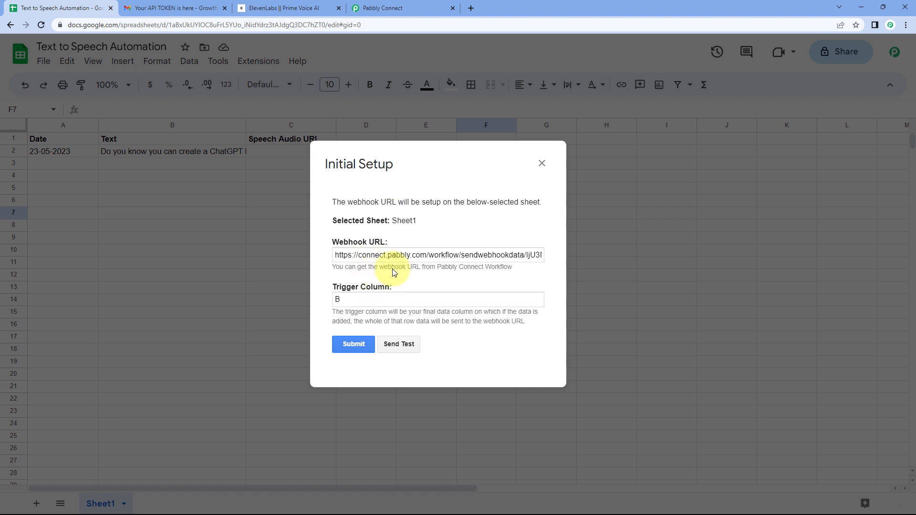
click(396, 344)
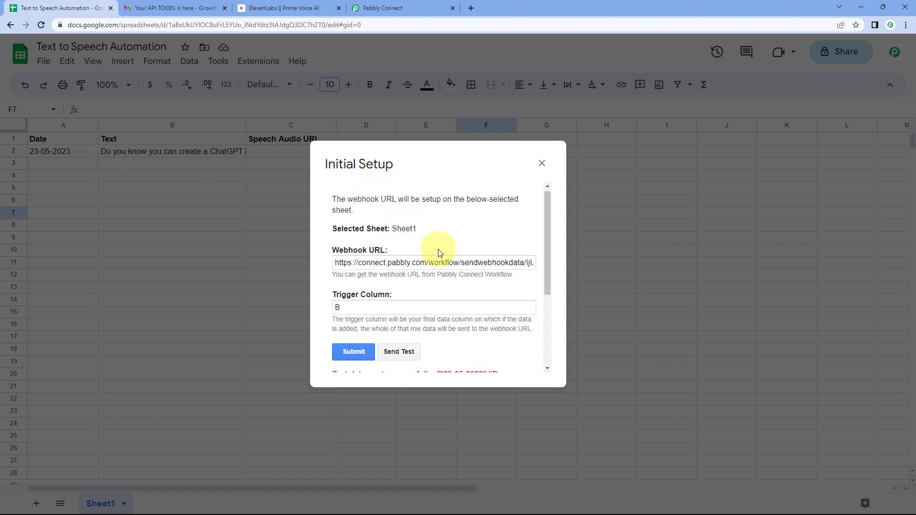
scroll(429, 257, down, 2)
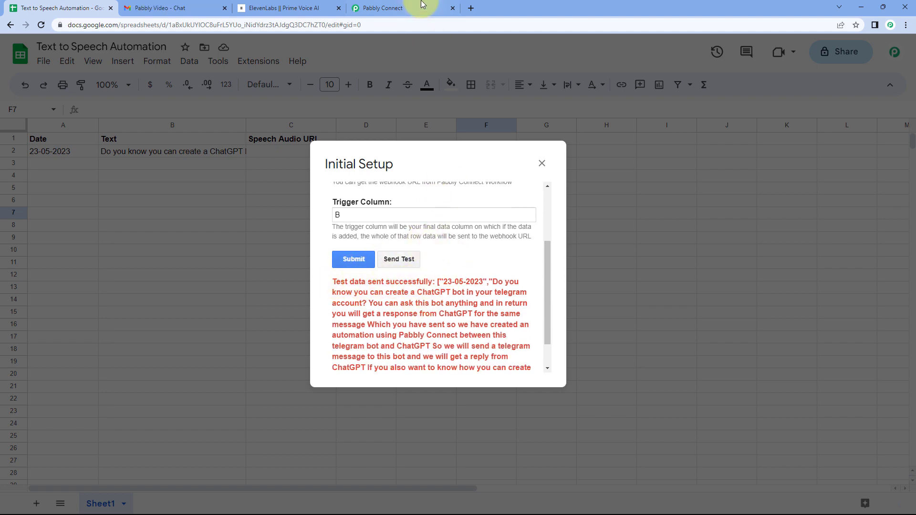
Step: Switch to Pabbly Connect and check the captured response's Date and full Text values against the spreadsheet row
click(382, 8)
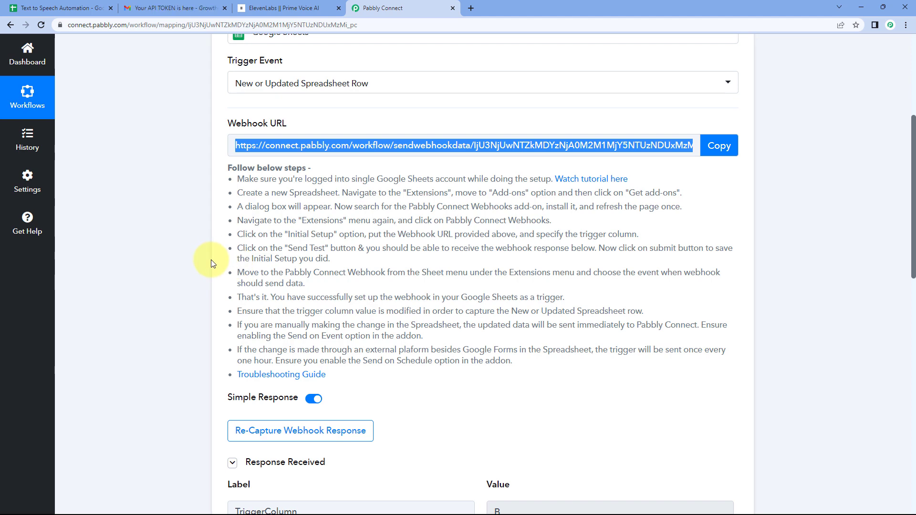
scroll(196, 260, down, 4)
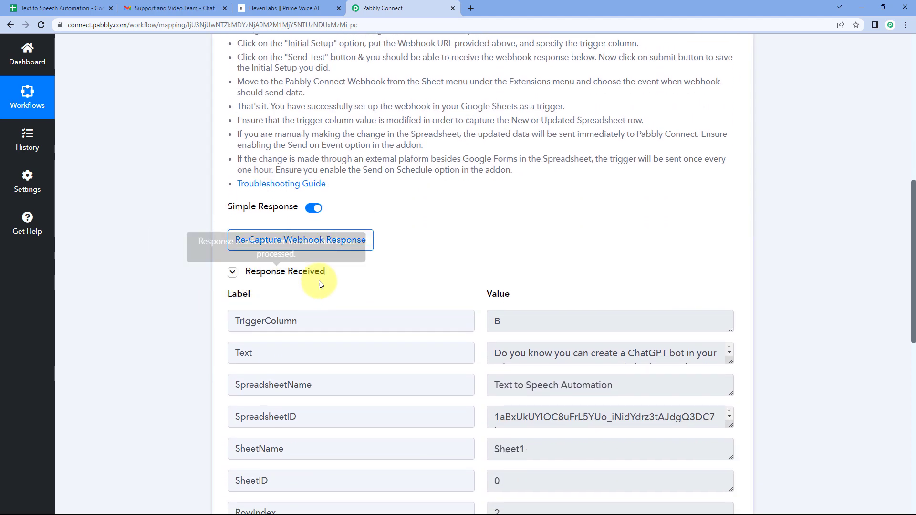
scroll(400, 282, down, 3)
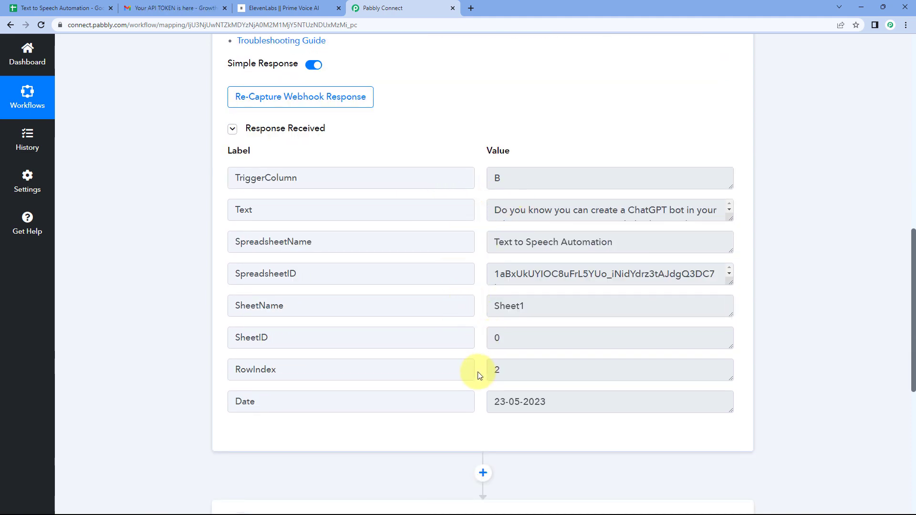
click(79, 6)
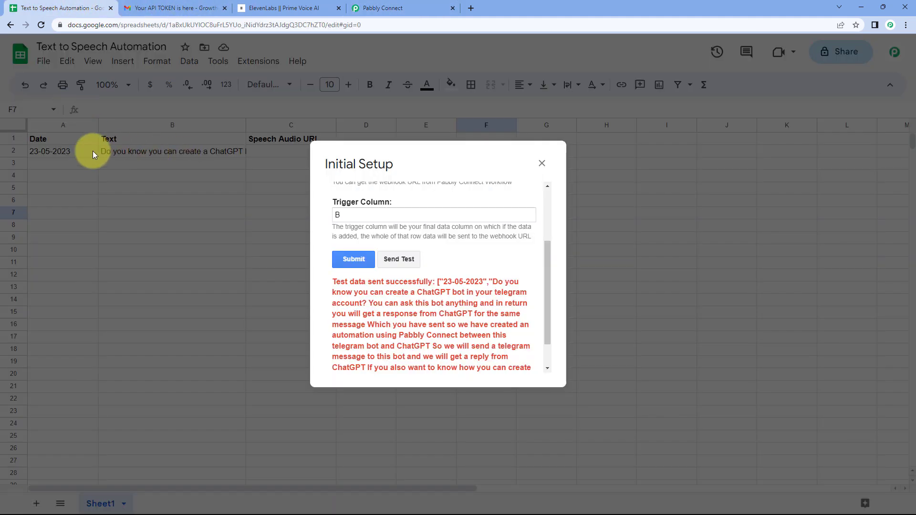
click(372, 8)
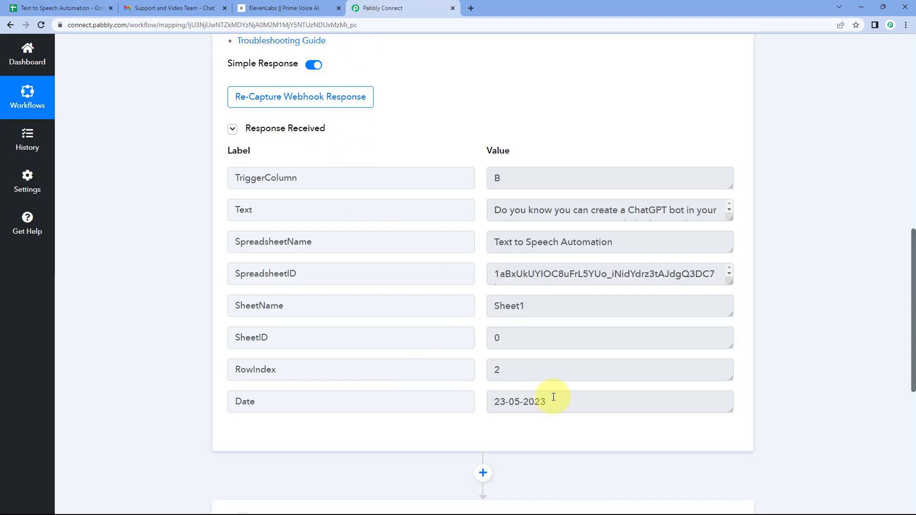
drag(552, 400, 502, 399)
click(481, 356)
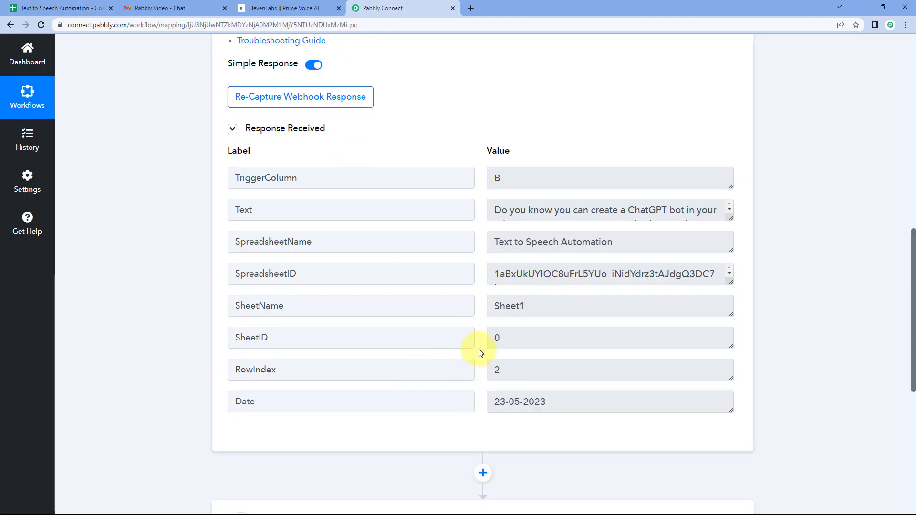
click(497, 208)
drag(731, 216, 716, 362)
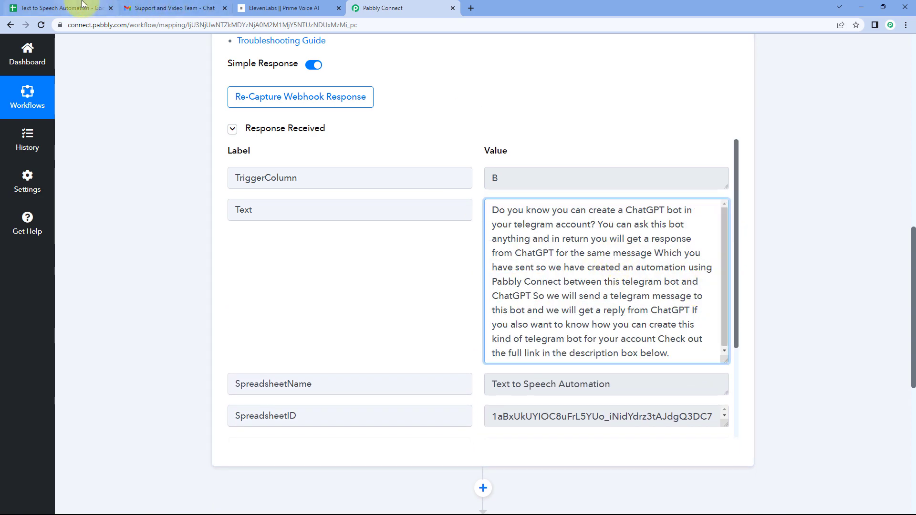
Step: Return to the Text to Speech Automation spreadsheet, submit the webhook's Initial Setup and close the dialog
click(59, 8)
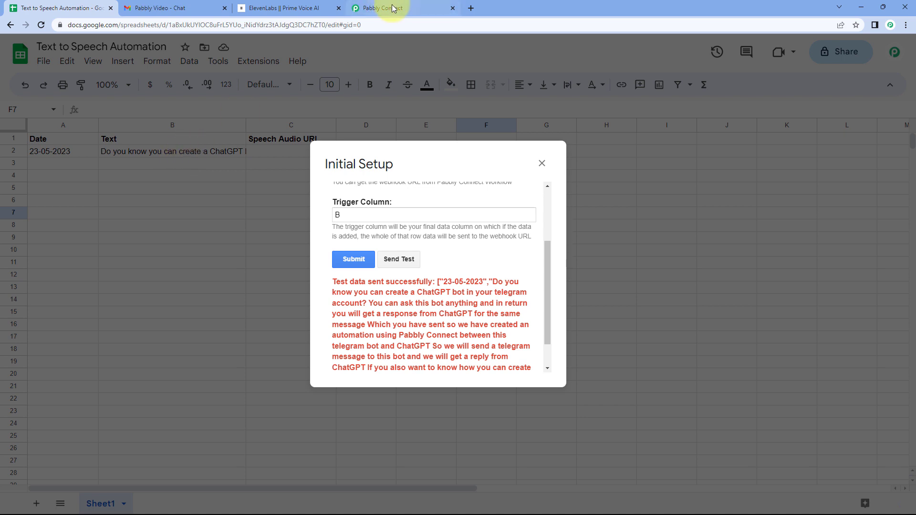
scroll(449, 252, up, 1)
scroll(448, 252, down, 1)
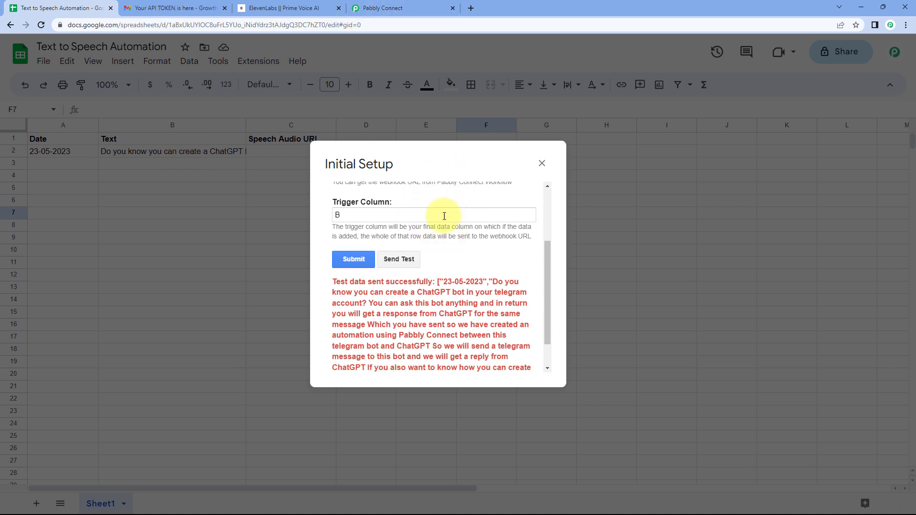
scroll(435, 210, up, 2)
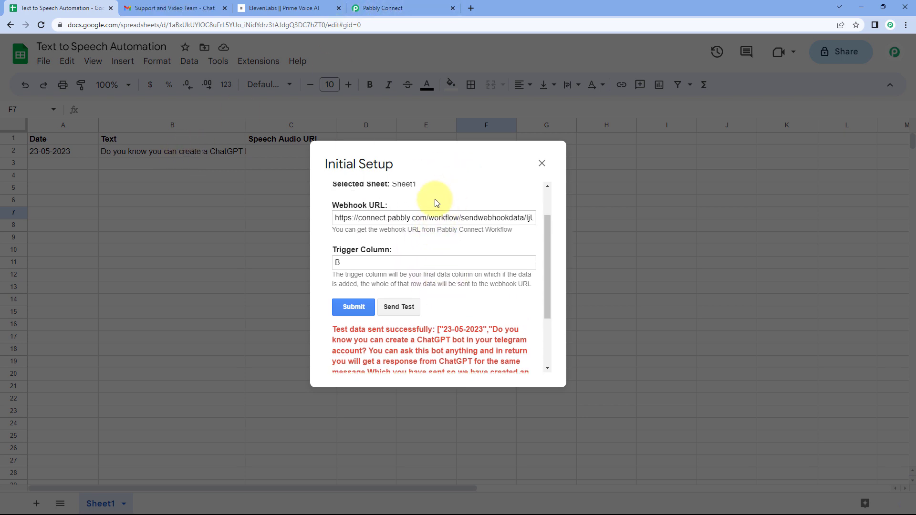
click(353, 306)
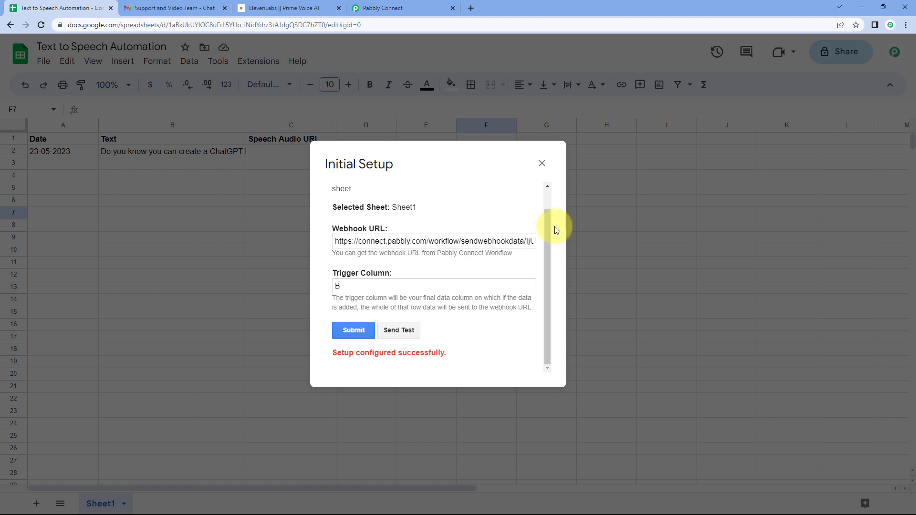
click(542, 163)
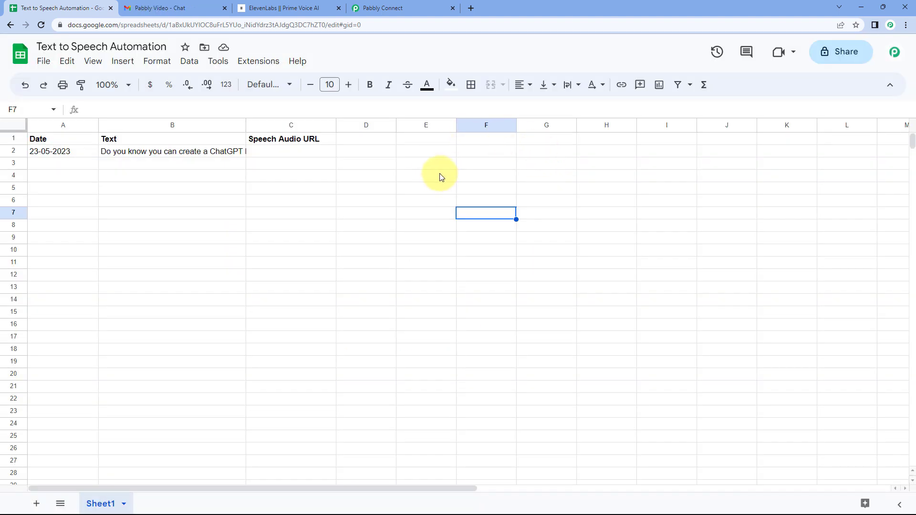
Step: Enable Send On Event for the Pabbly Connect Webhooks add-on in the spreadsheet
click(266, 63)
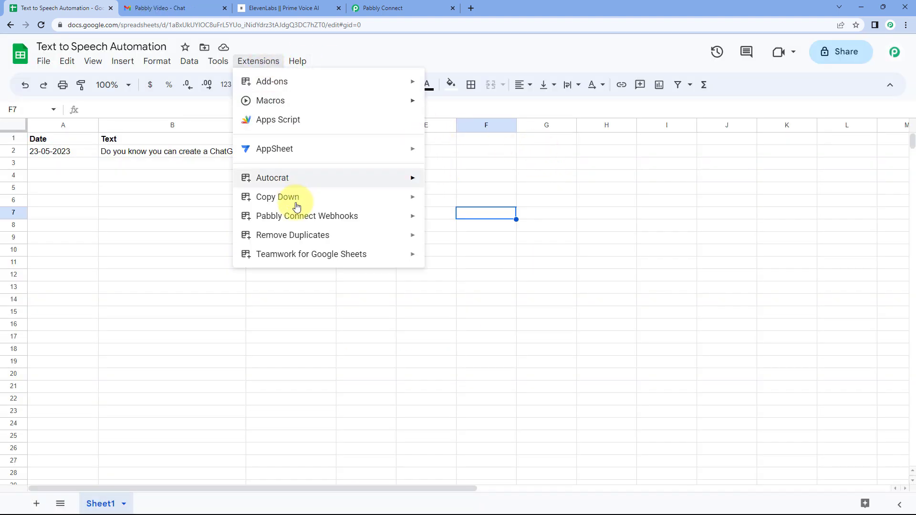
mouse_move(298, 216)
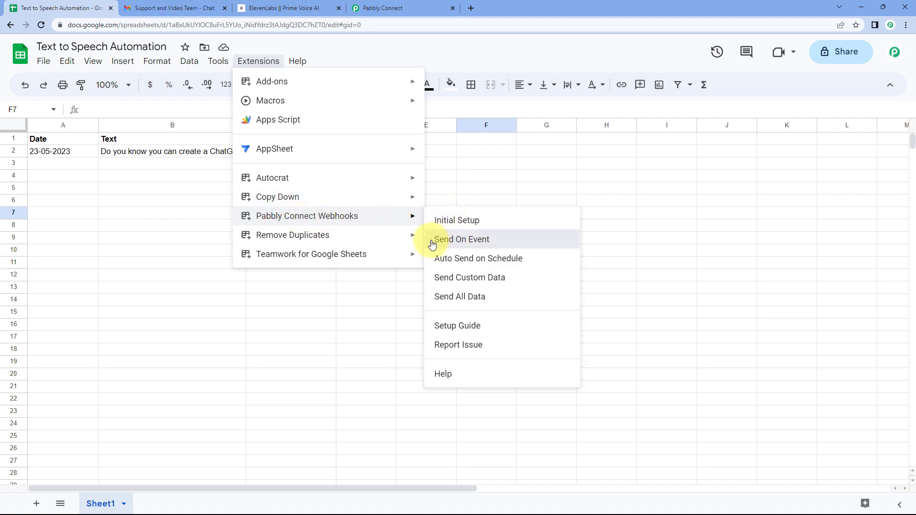
click(432, 244)
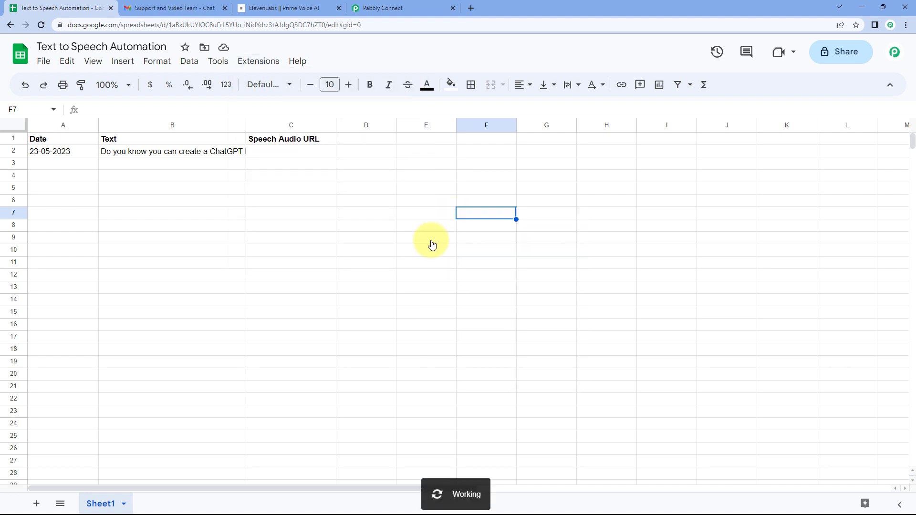
click(233, 166)
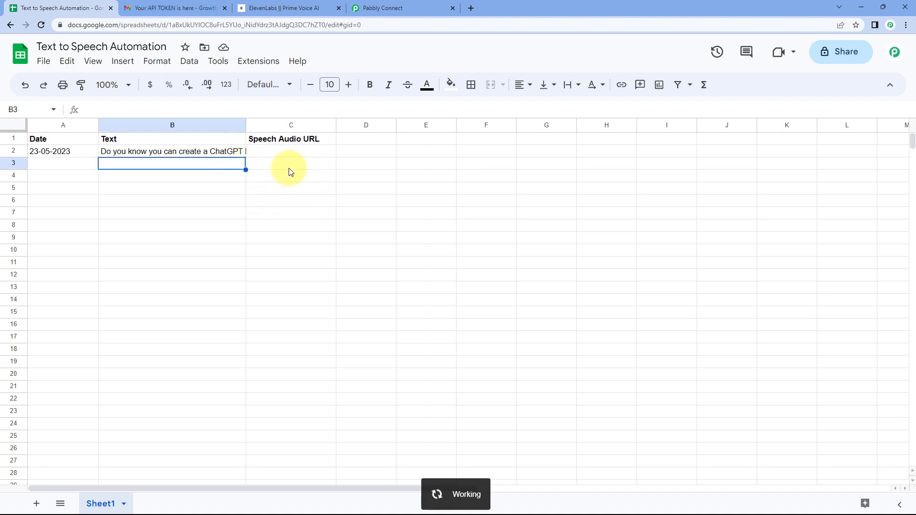
shift+click(75, 163)
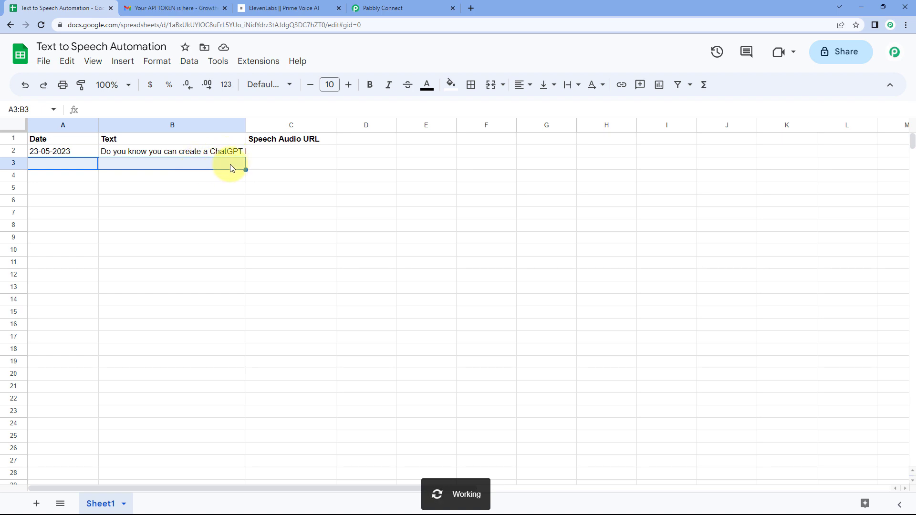
Step: Switch to Pabbly Connect, shrink the response's enlarged Text value box and go to the workflow's empty action step
click(403, 8)
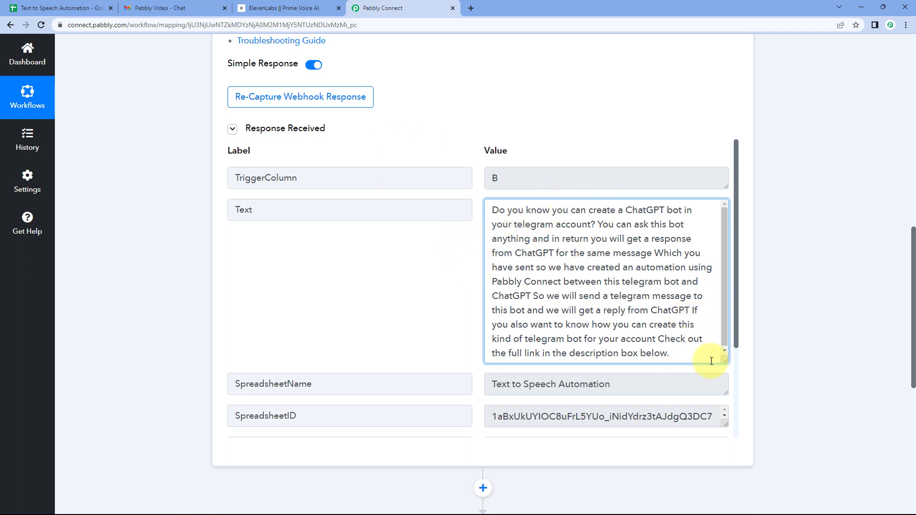
drag(724, 359, 707, 209)
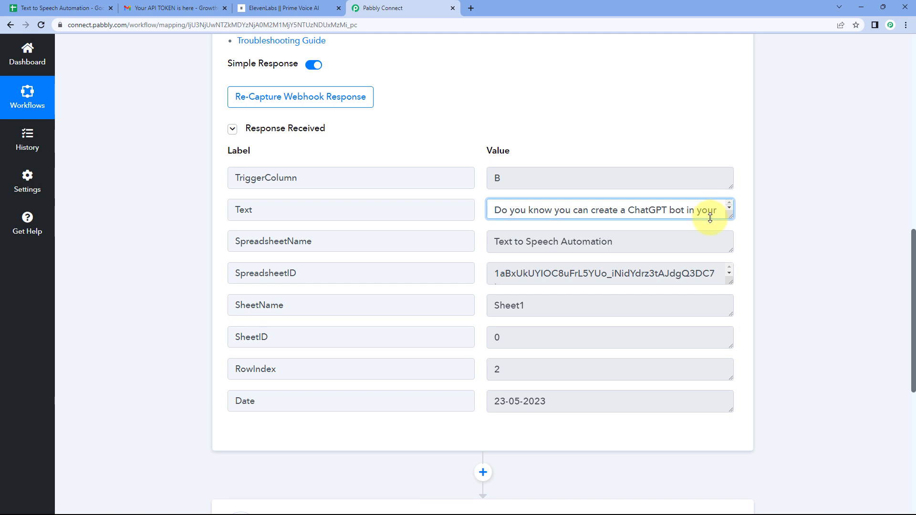
click(480, 199)
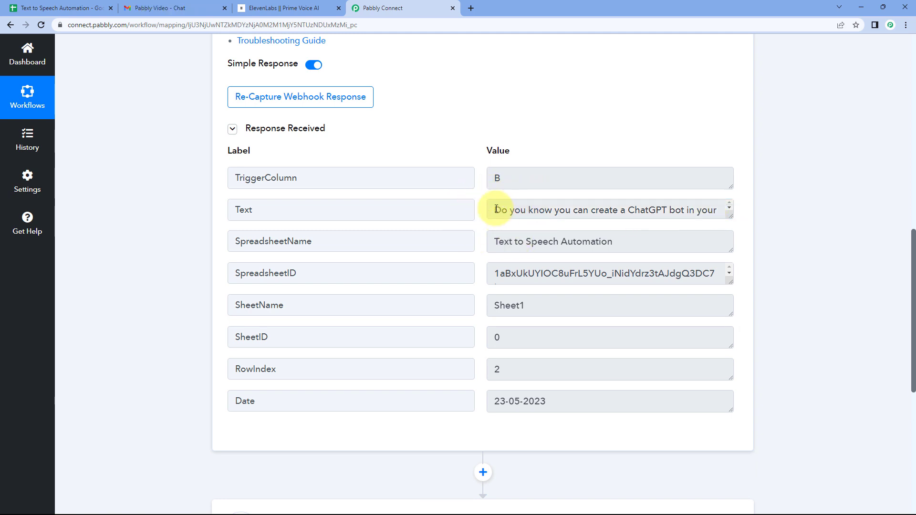
scroll(194, 249, down, 5)
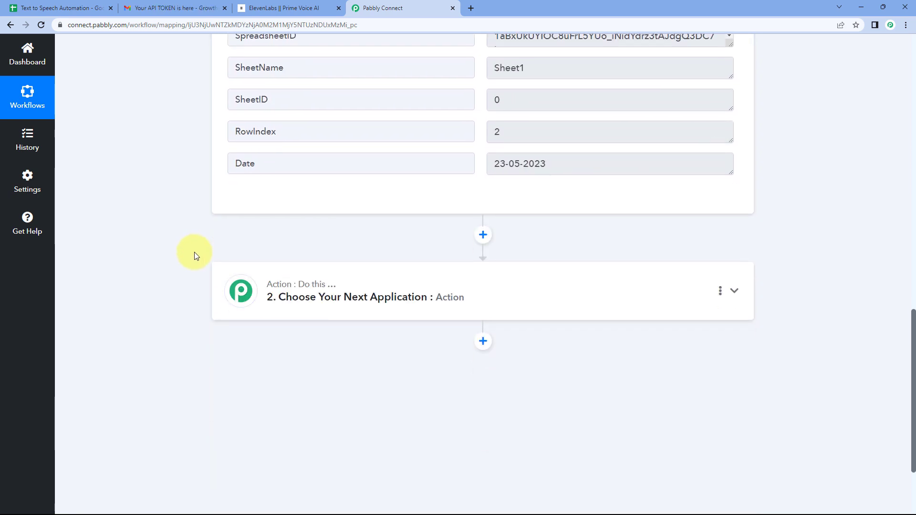
Step: Expand the workflow's empty second step, search the apps for "Grow" and choose Growthens APIs
scroll(194, 251, down, 3)
click(415, 168)
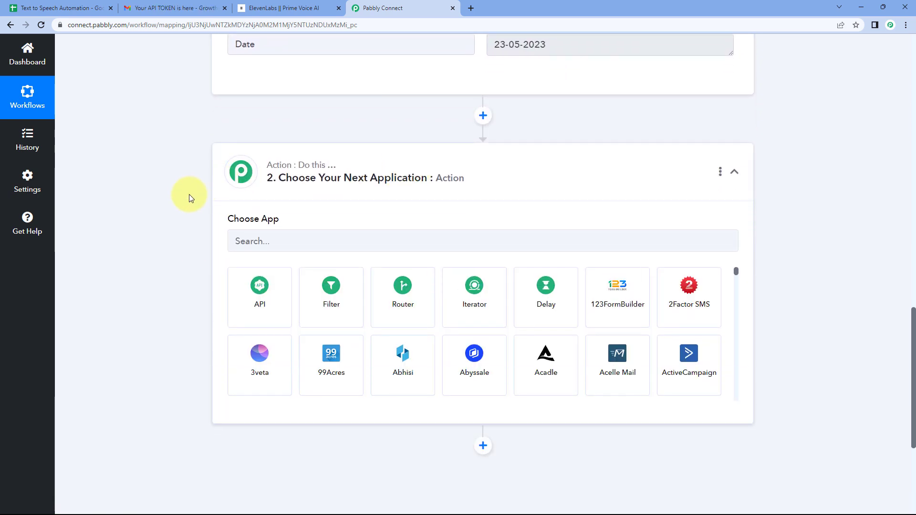
scroll(188, 194, down, 1)
click(296, 196)
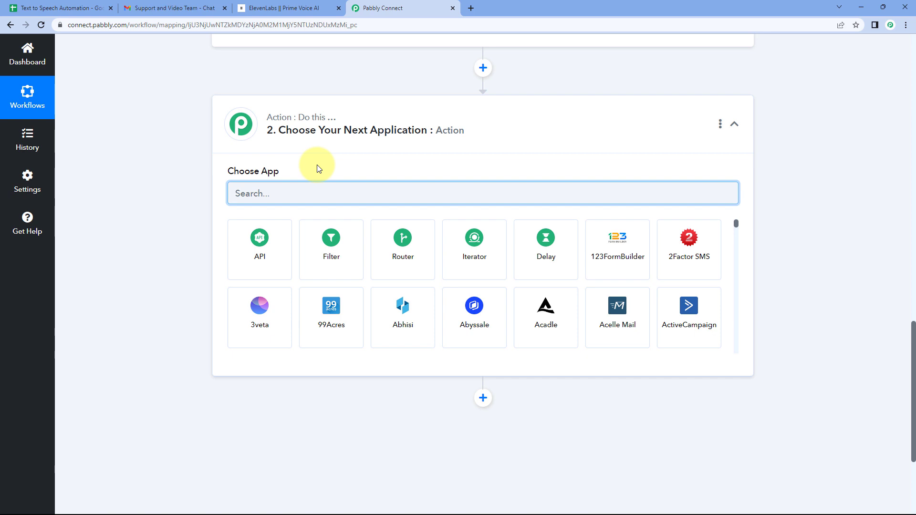
text(row)
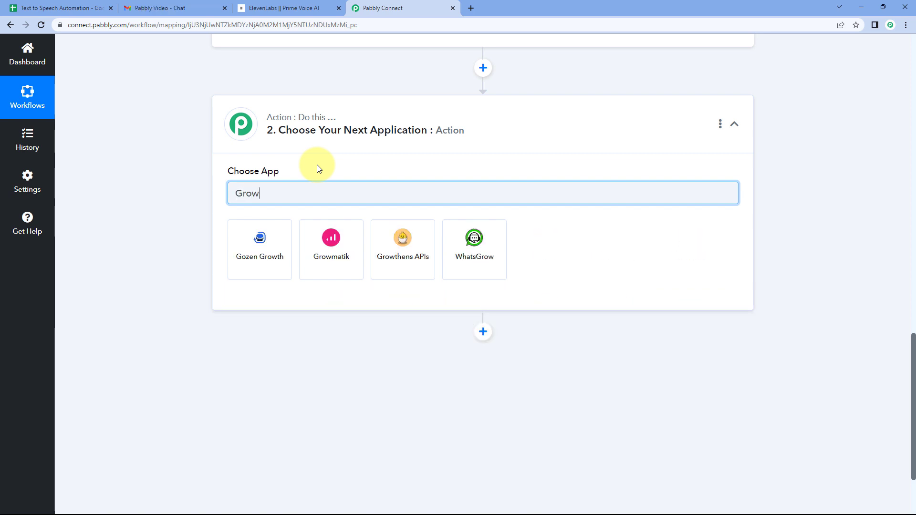
click(403, 248)
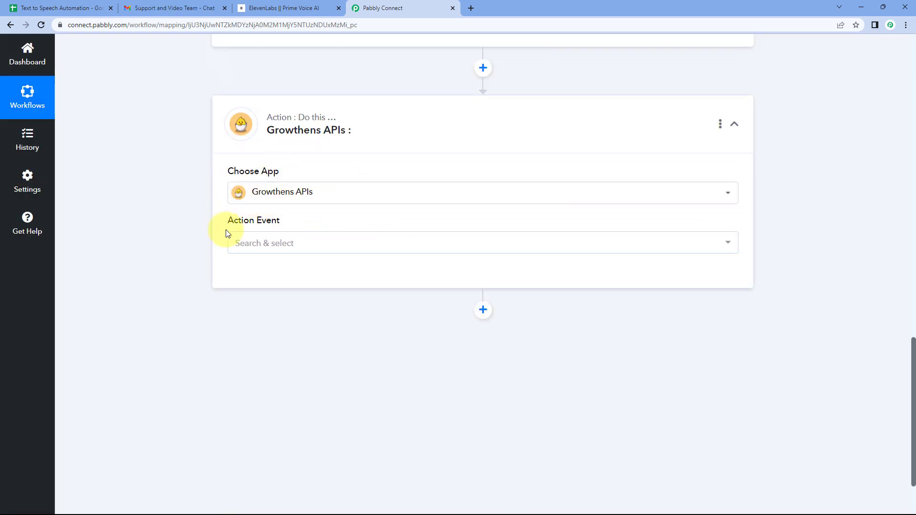
Step: Set the Growthens APIs action event to ElevenLabs API - Make TTS request
click(315, 243)
scroll(207, 229, down, 2)
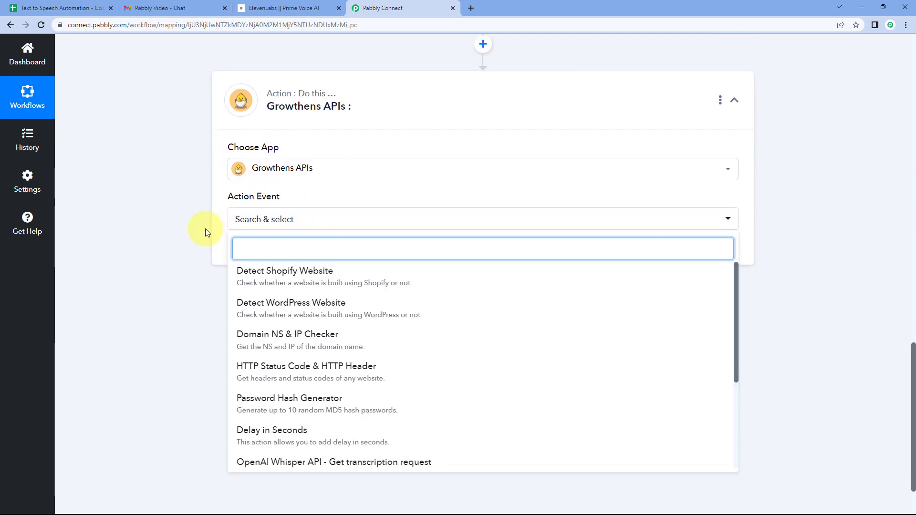
scroll(344, 267, down, 1)
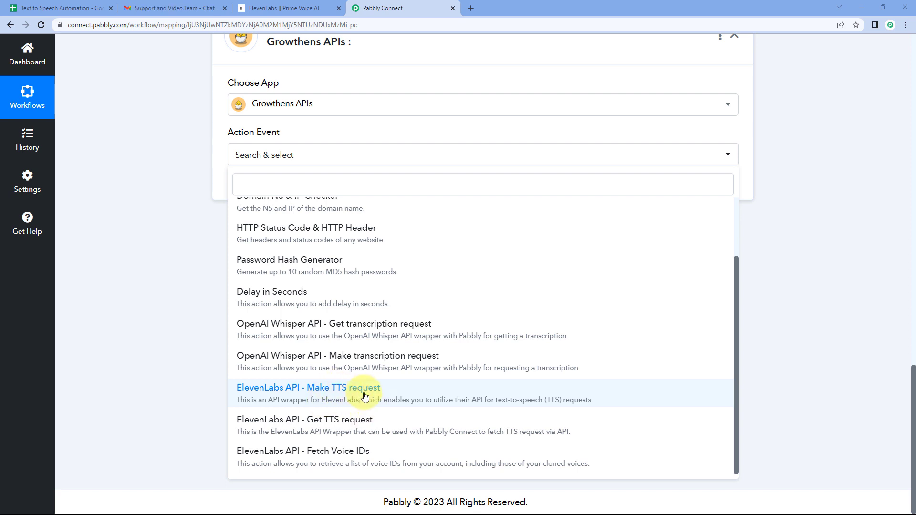
click(318, 390)
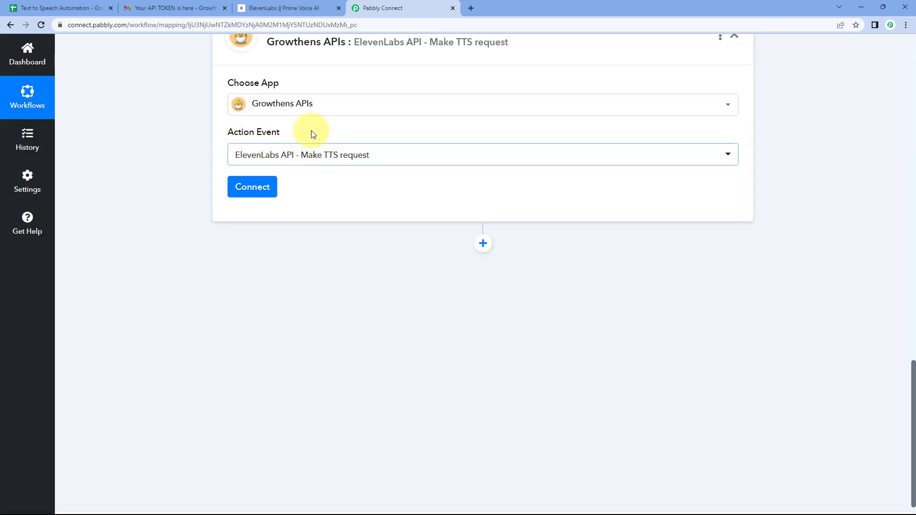
Step: Start a new Growthens APIs connection for the action and read through its API key instructions
click(262, 191)
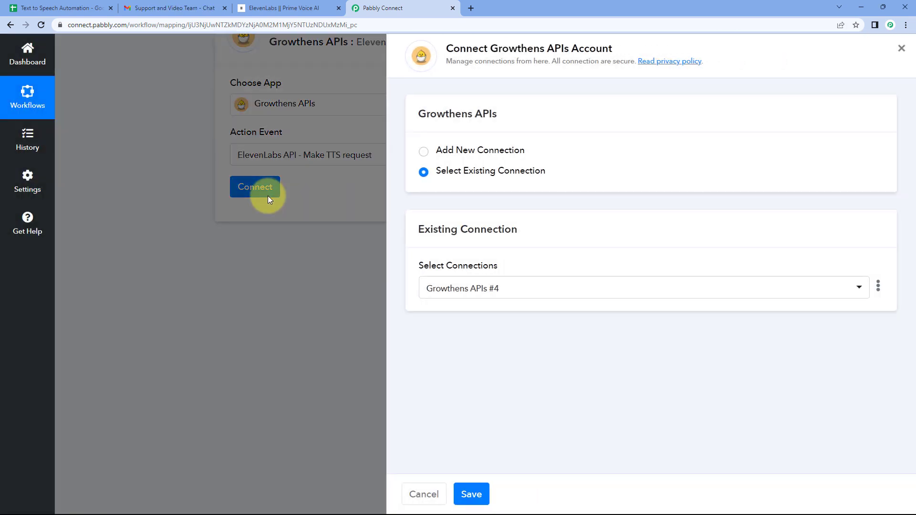
click(423, 152)
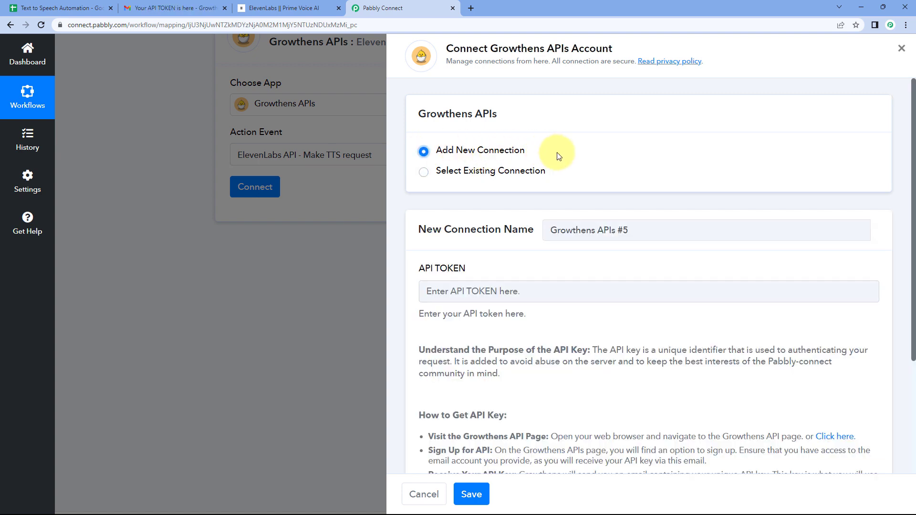
scroll(559, 157, down, 2)
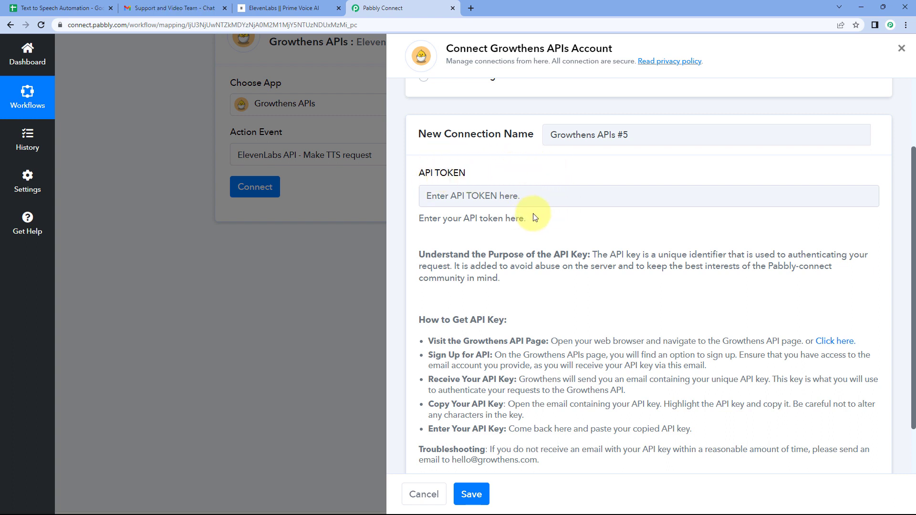
scroll(528, 222, down, 1)
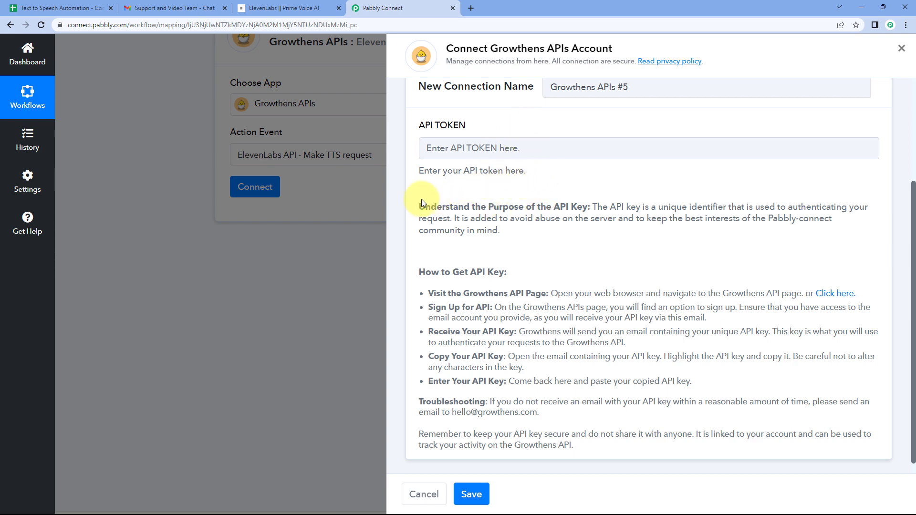
drag(428, 202, 607, 446)
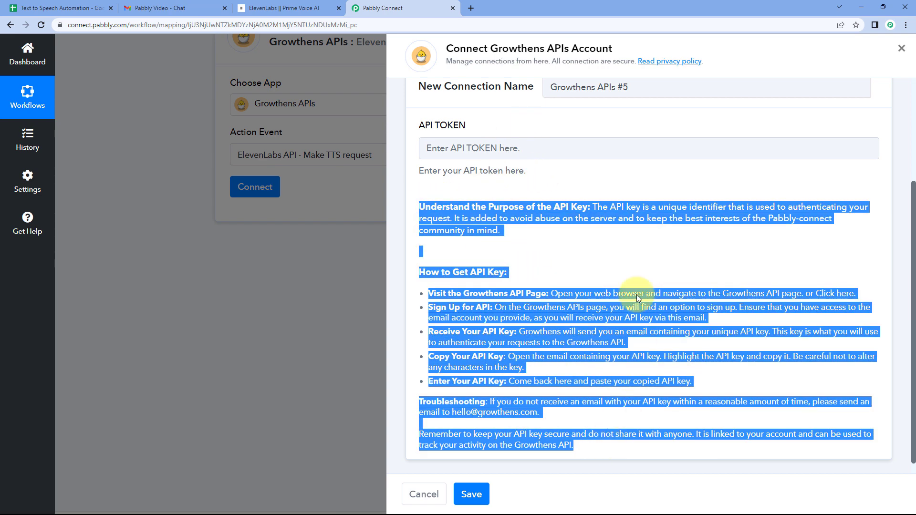
click(603, 259)
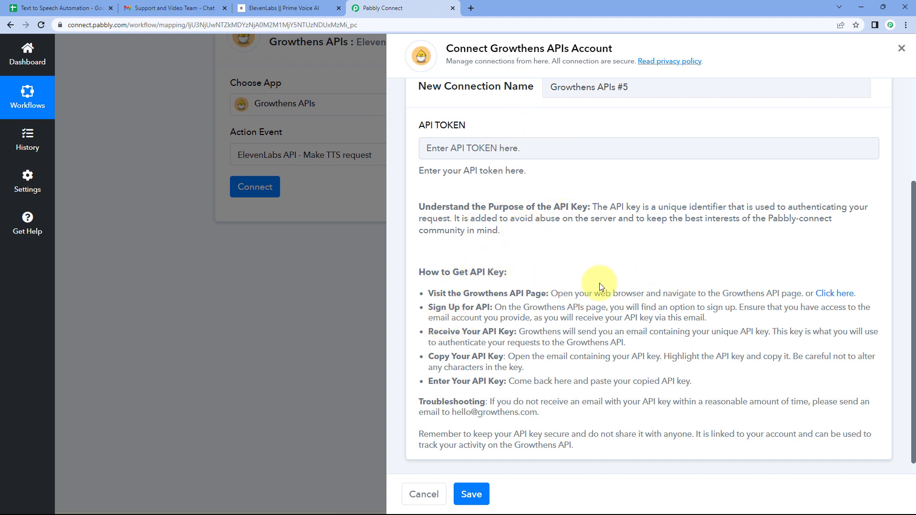
Step: Open the linked Growthens API page in a new tab and examine the Name and Email fields of its API key form
right_click(822, 294)
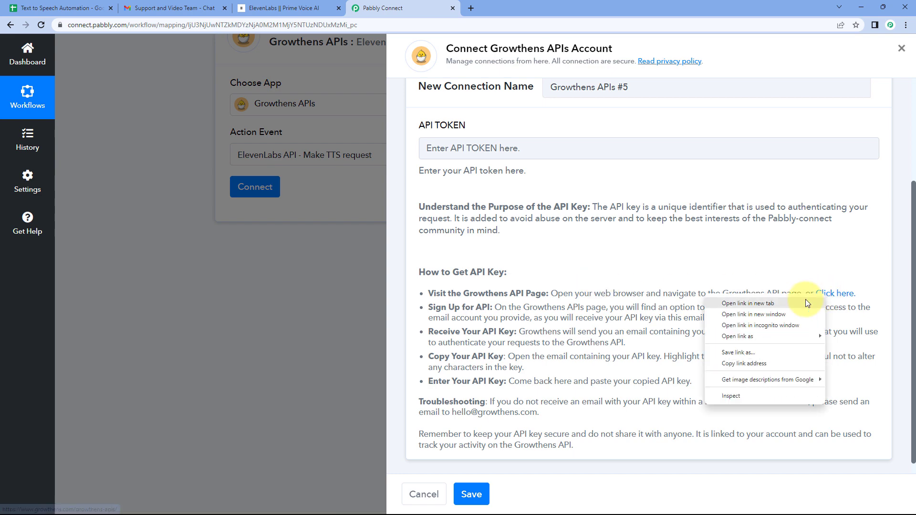
click(805, 301)
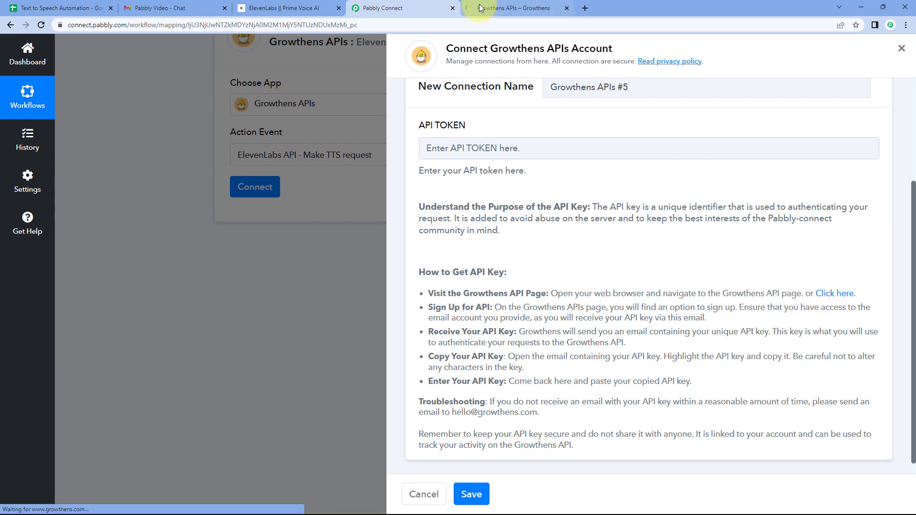
click(480, 8)
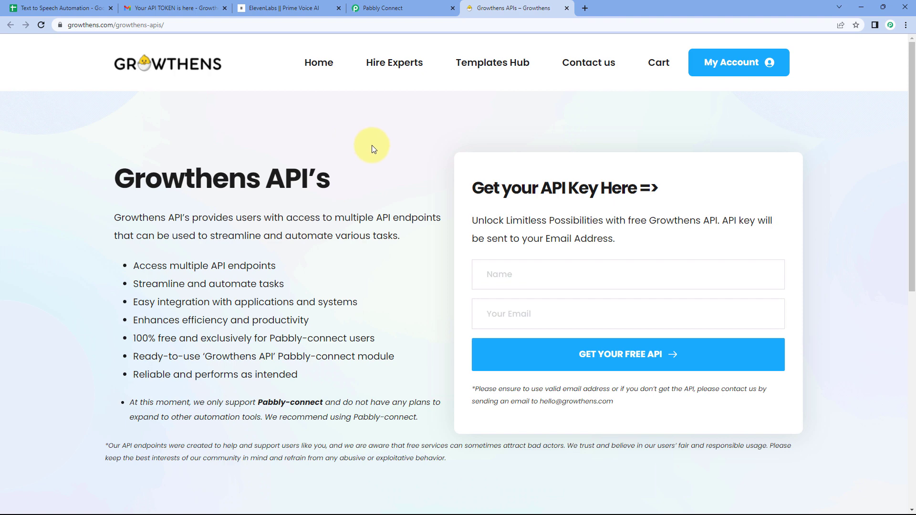
click(517, 277)
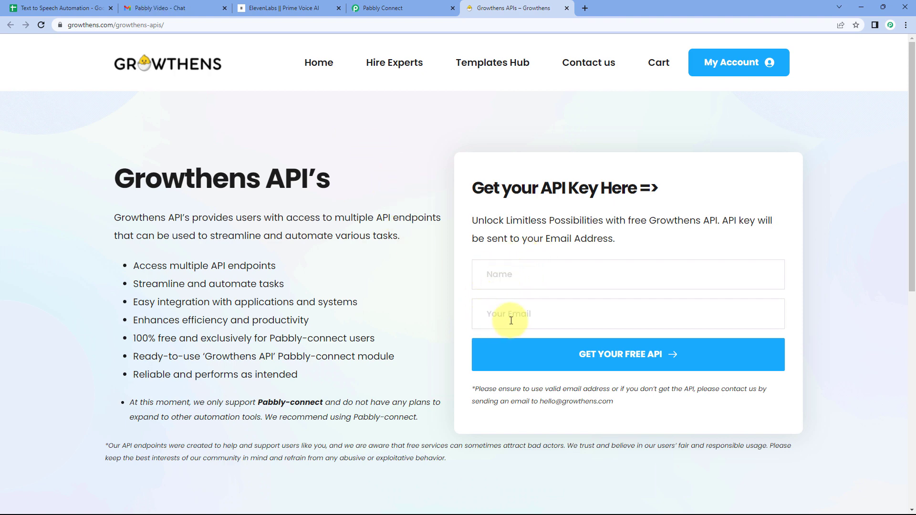
click(511, 321)
click(465, 306)
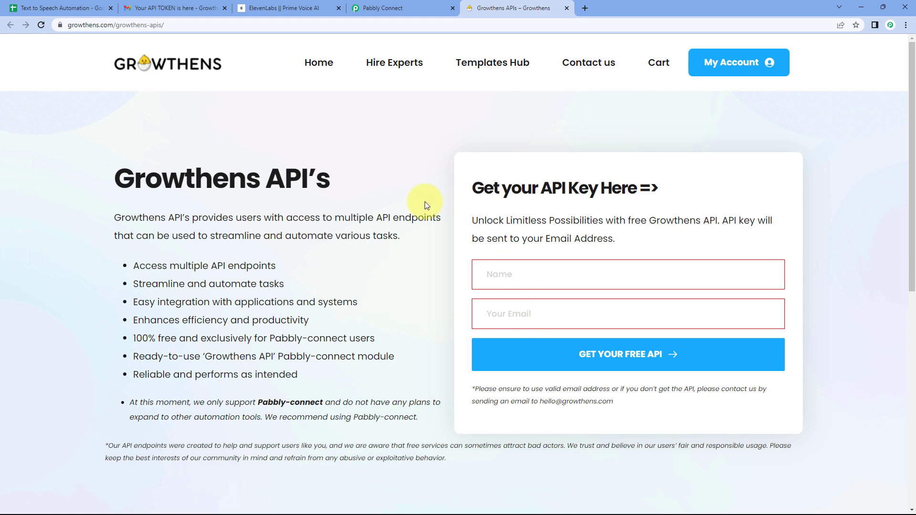
Step: Switch to Gmail and copy the API token from the Growthens email
click(162, 8)
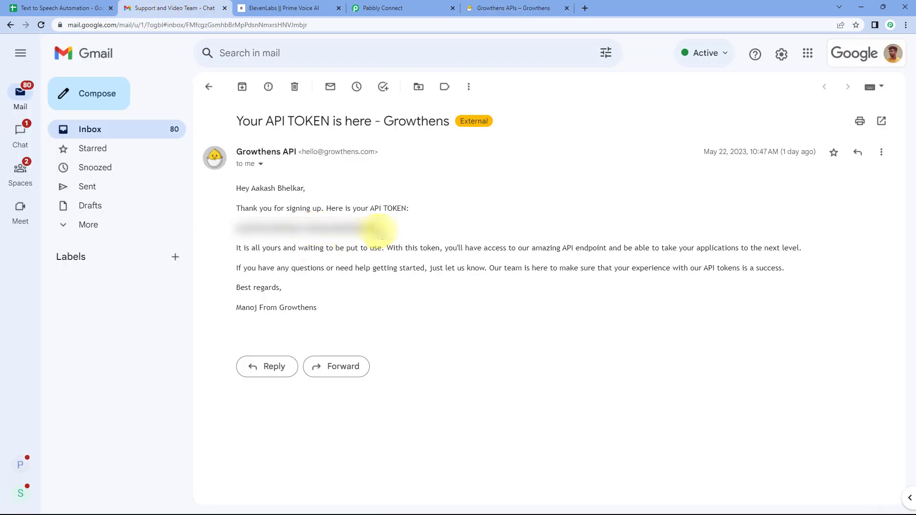
drag(379, 228, 240, 234)
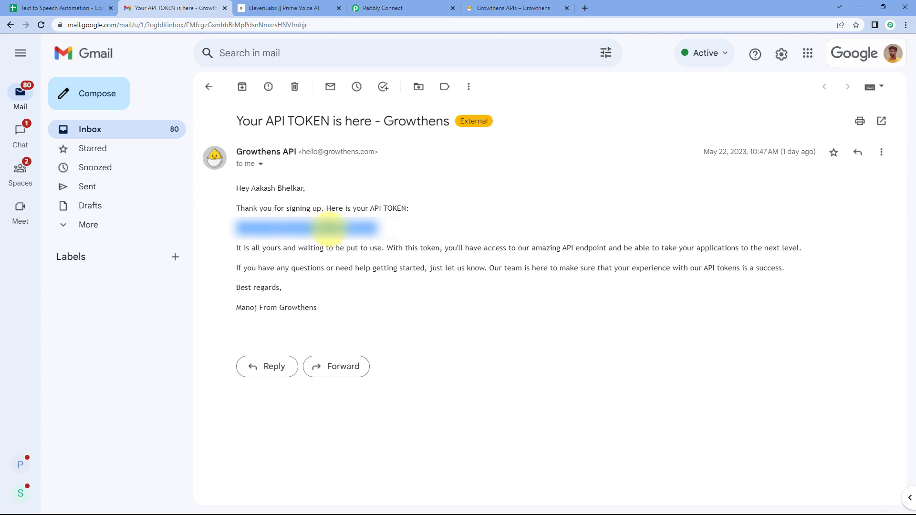
right_click(329, 228)
click(346, 239)
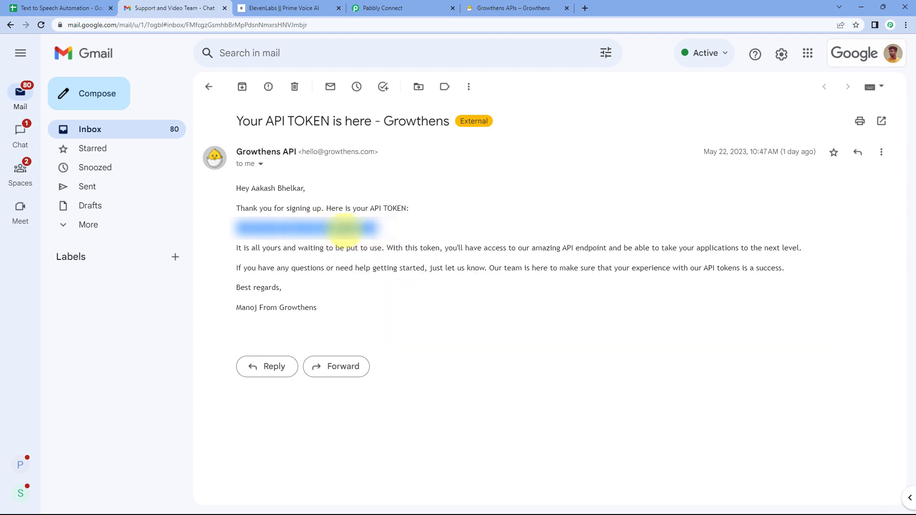
Step: Return to Pabbly Connect, paste the copied token into the new connection's API TOKEN field and save the connection
click(382, 8)
click(455, 149)
key(ctrl+v)
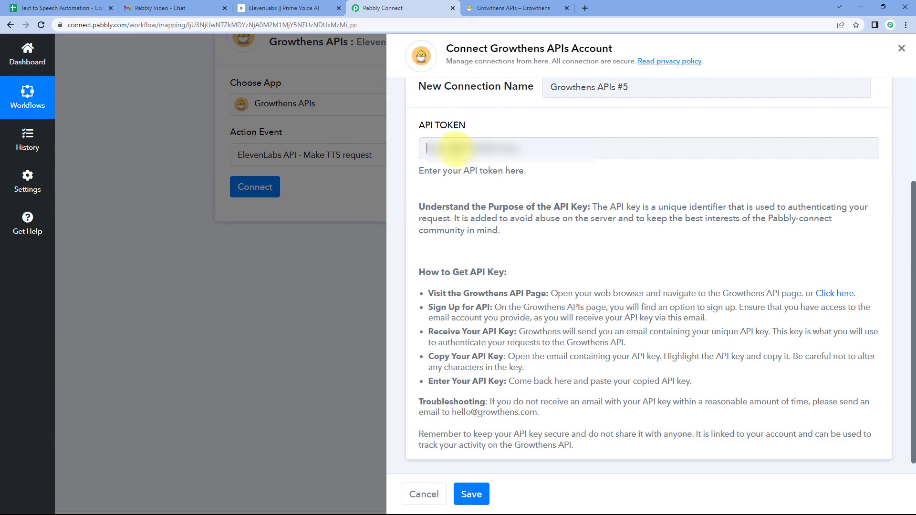
right_click(456, 149)
click(484, 225)
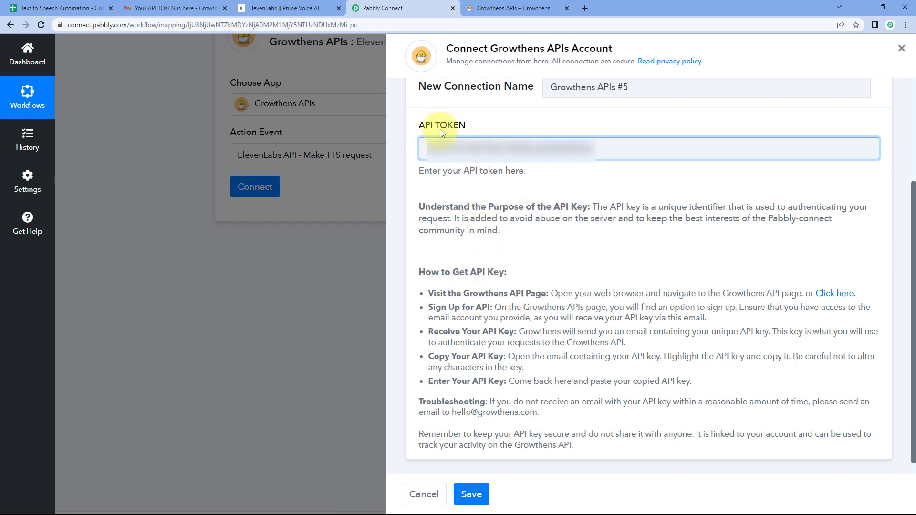
click(472, 494)
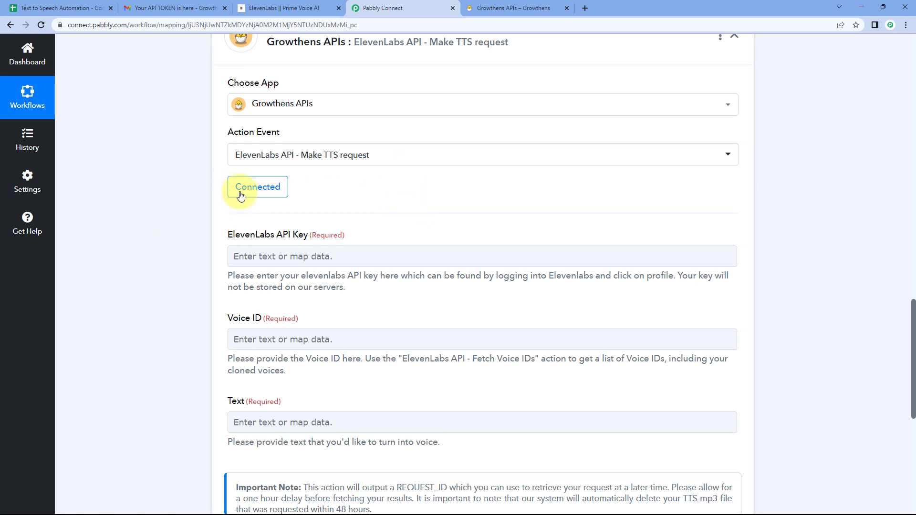
Step: Switch to ElevenLabs, reveal and copy the API key in the account's Profile Settings, and close the dialog
scroll(328, 202, down, 1)
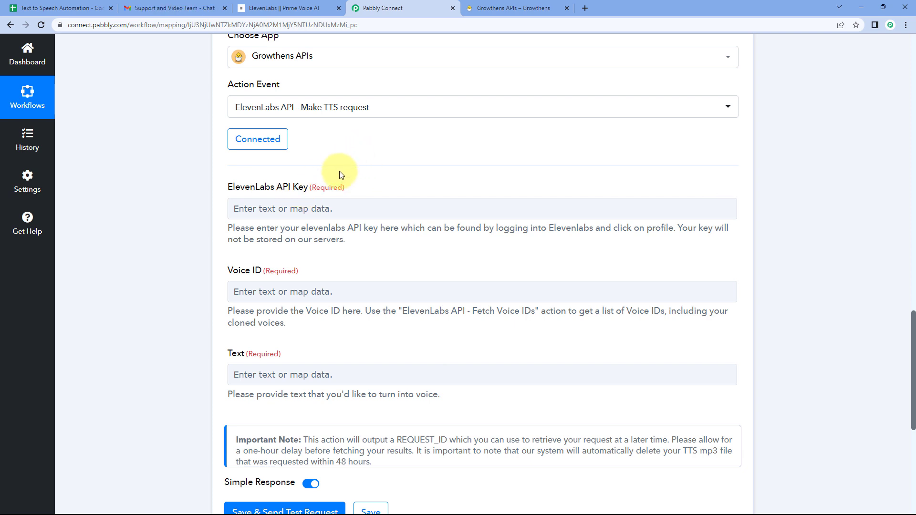
click(295, 14)
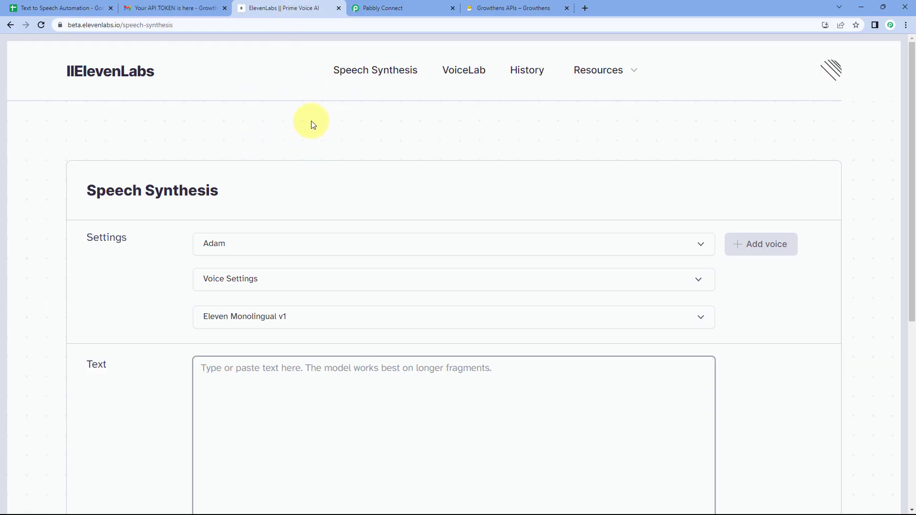
click(386, 8)
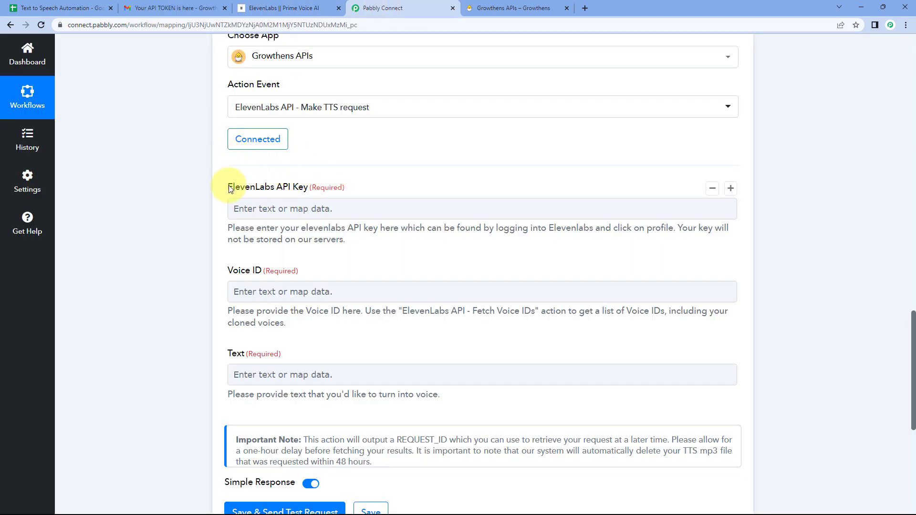
click(307, 8)
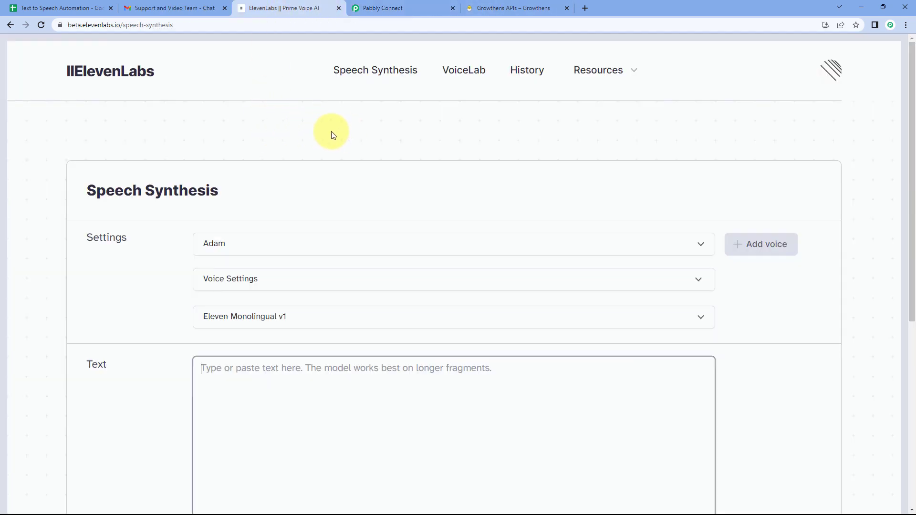
click(830, 71)
click(768, 143)
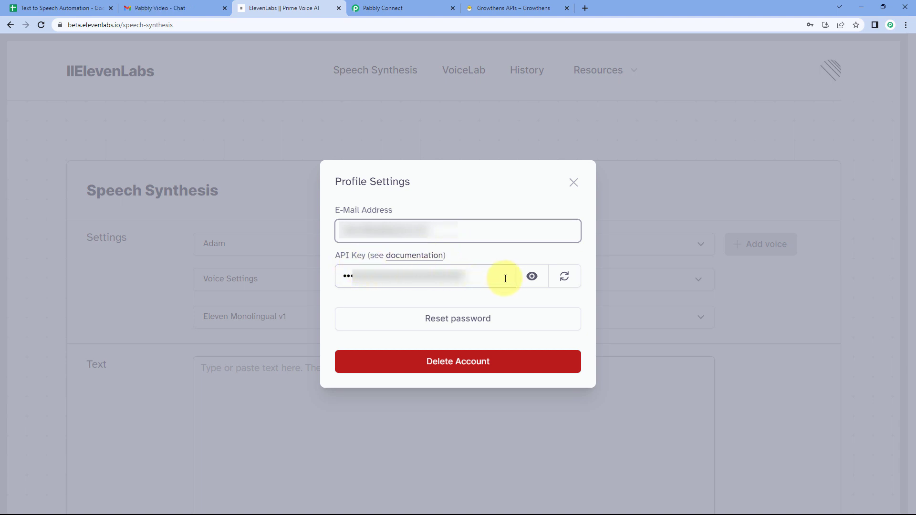
click(532, 276)
double_click(457, 276)
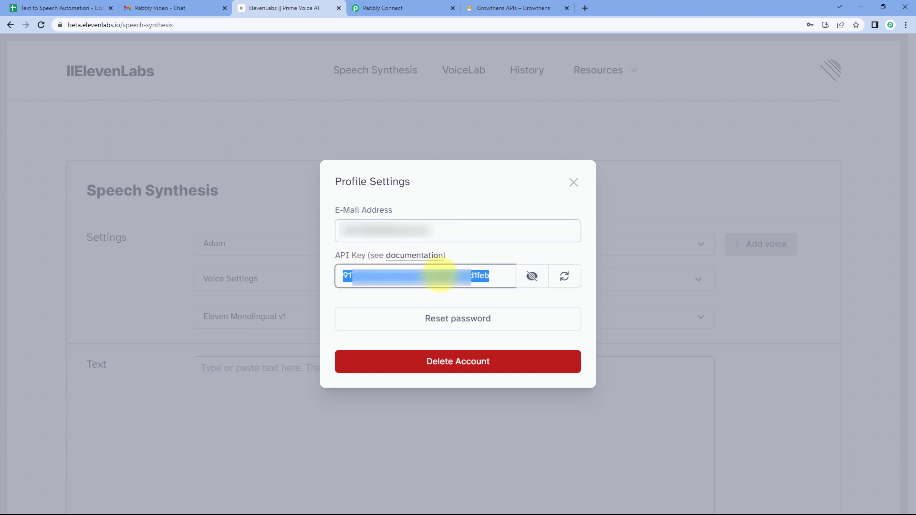
right_click(439, 275)
click(457, 319)
click(572, 188)
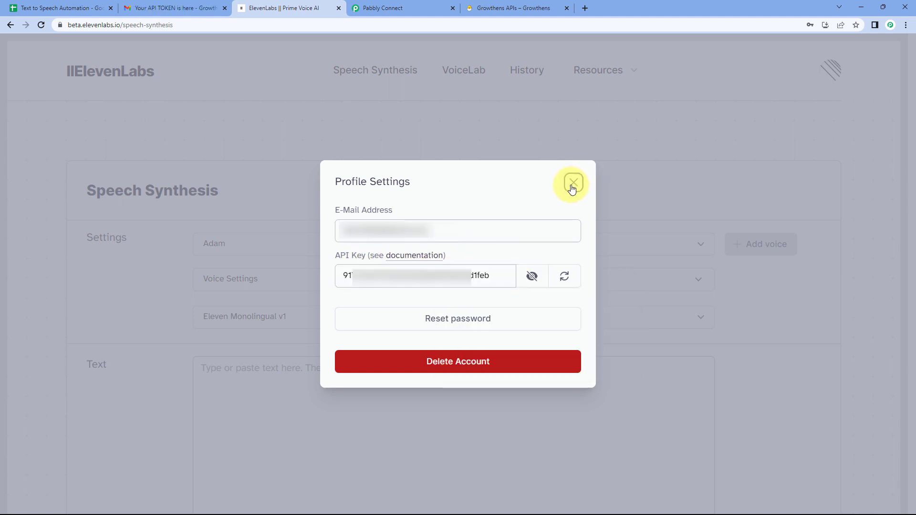
Step: Switch to Pabbly Connect and paste the copied key into the TTS action's ElevenLabs API Key field
click(377, 8)
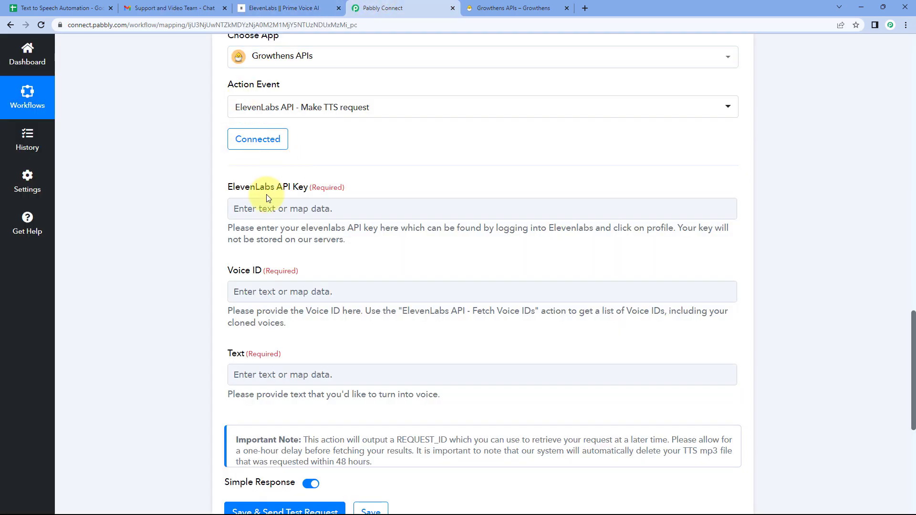
click(265, 206)
right_click(293, 212)
click(301, 286)
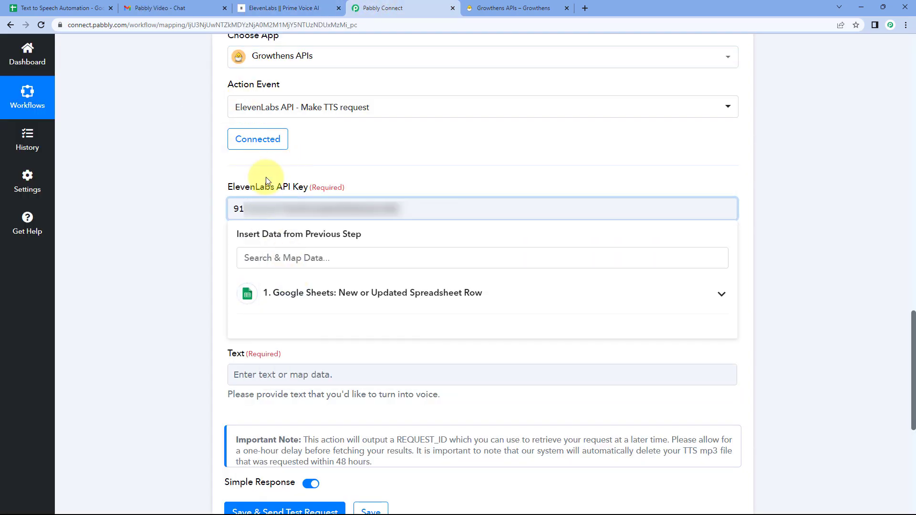
click(265, 177)
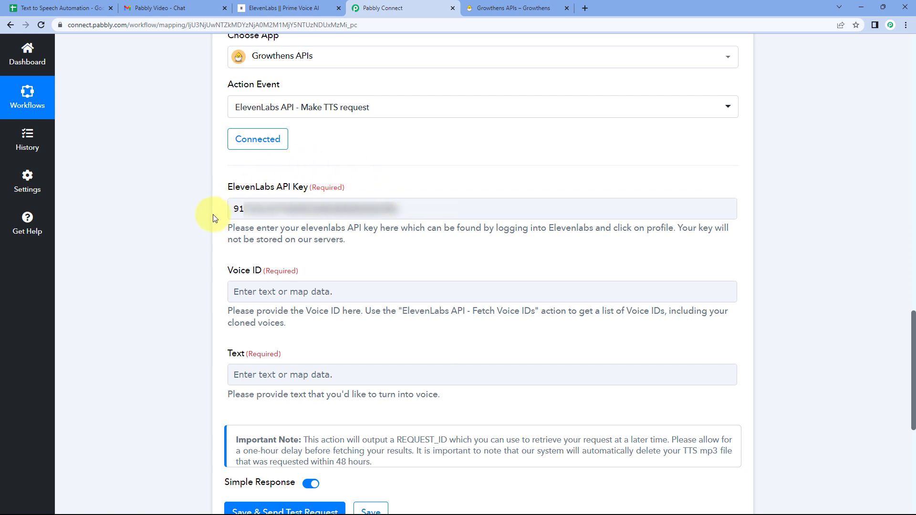
scroll(214, 218, down, 4)
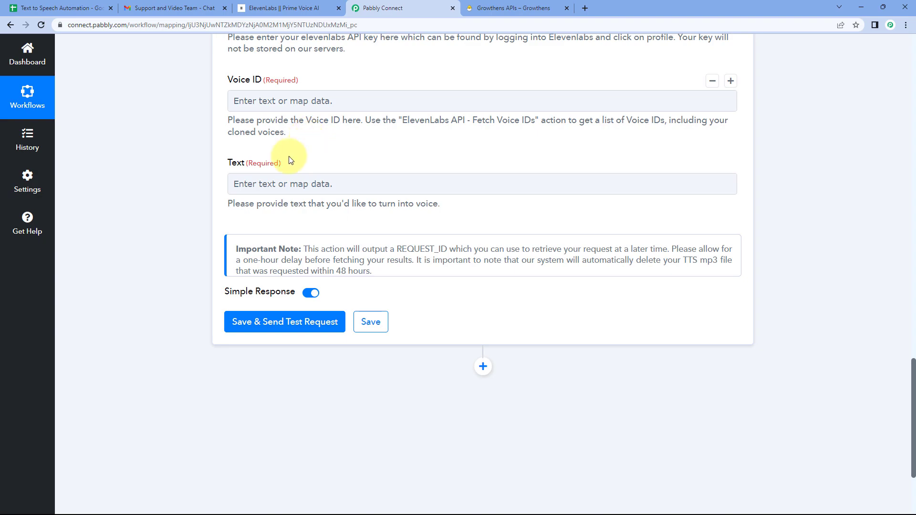
Step: Examine the premade voices in ElevenLabs Speech Synthesis alongside the TTS action's Voice ID field and its instructions in Pabbly Connect
click(318, 6)
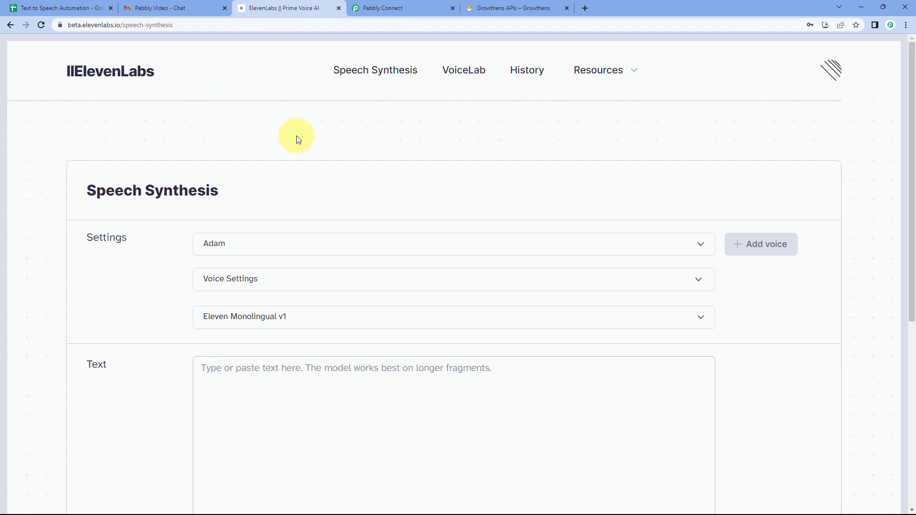
scroll(277, 176, down, 1)
click(278, 196)
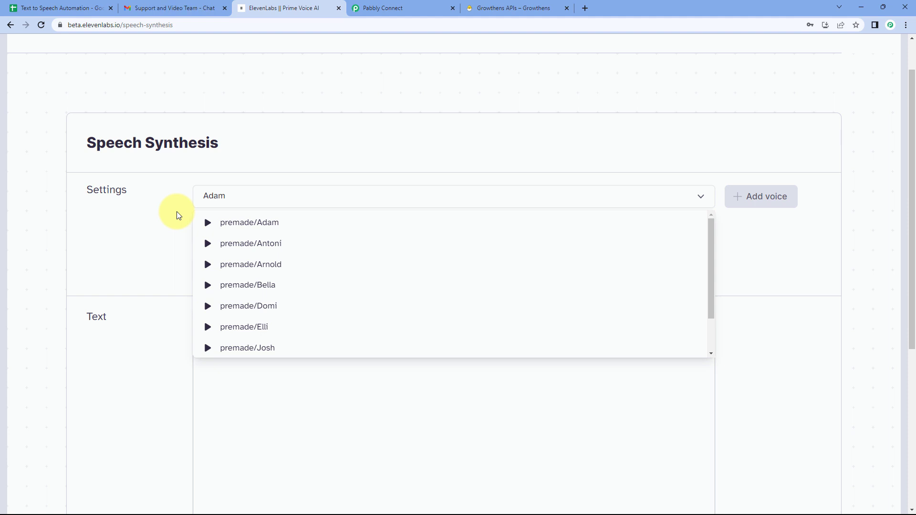
click(383, 3)
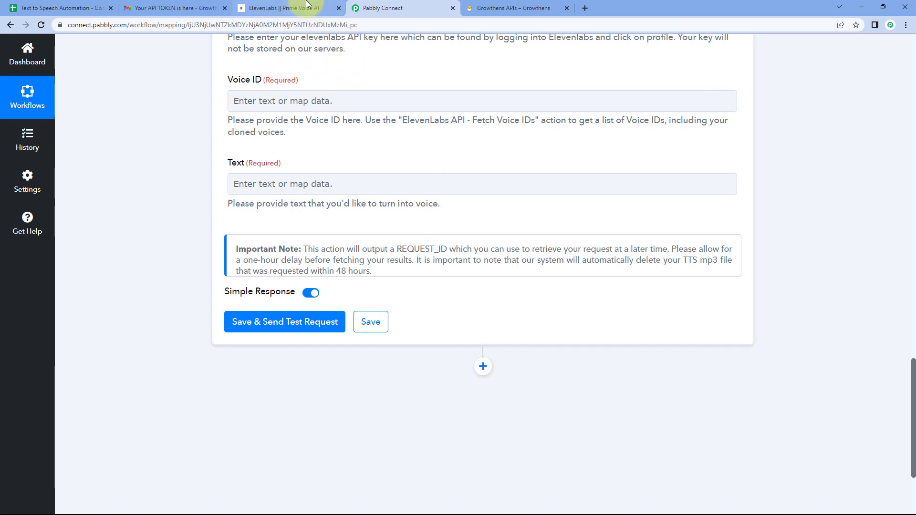
click(291, 8)
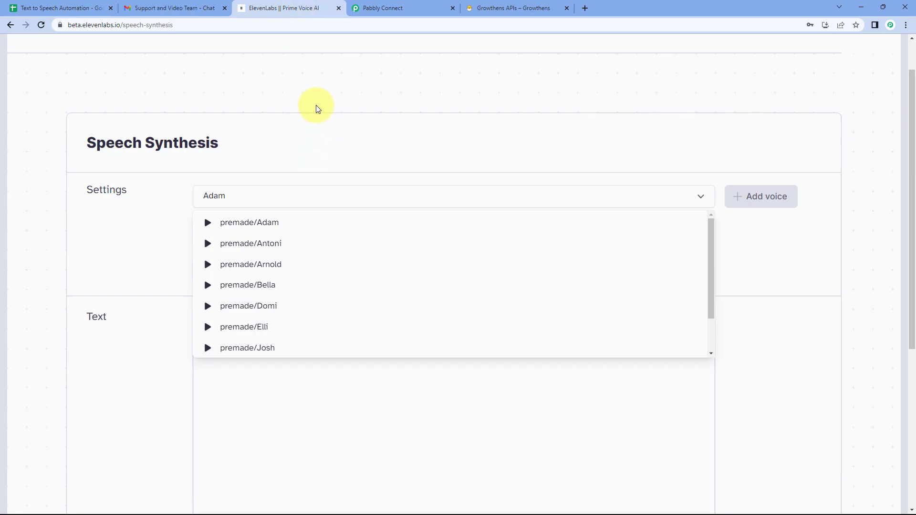
click(379, 7)
click(317, 7)
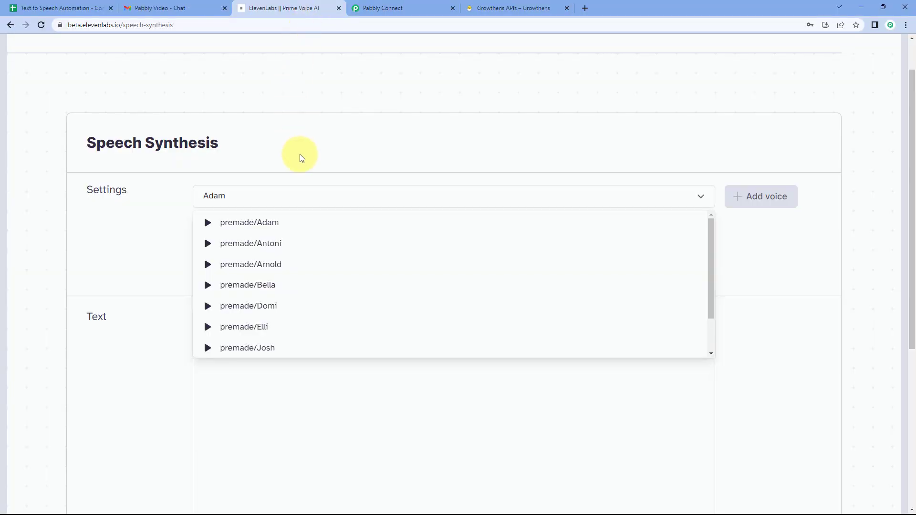
click(377, 8)
scroll(336, 190, up, 1)
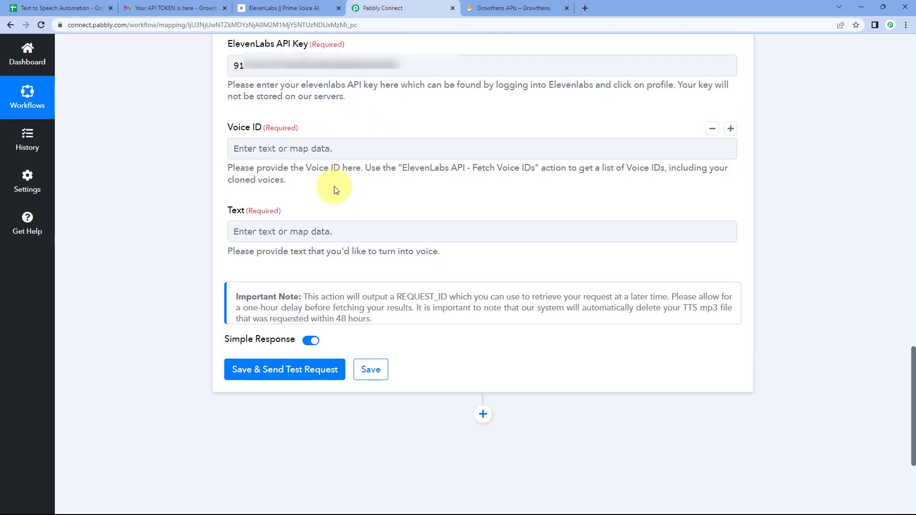
scroll(289, 91, up, 4)
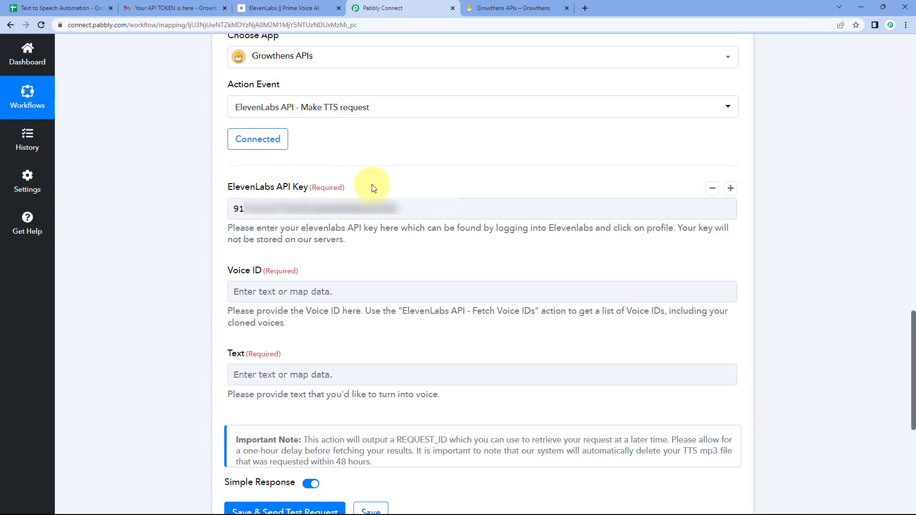
scroll(369, 180, down, 4)
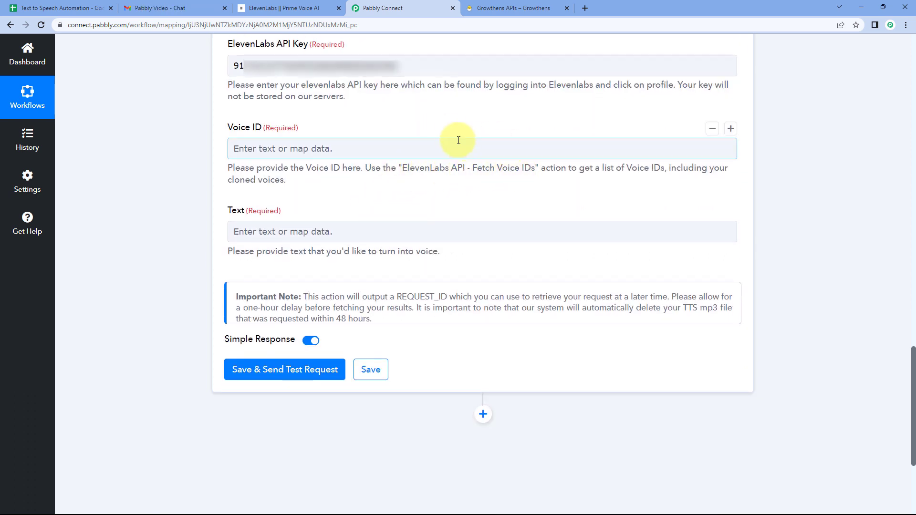
Step: Add an action step between the Google Sheets trigger and the TTS action, with Growthens APIs as its app
scroll(446, 132, up, 8)
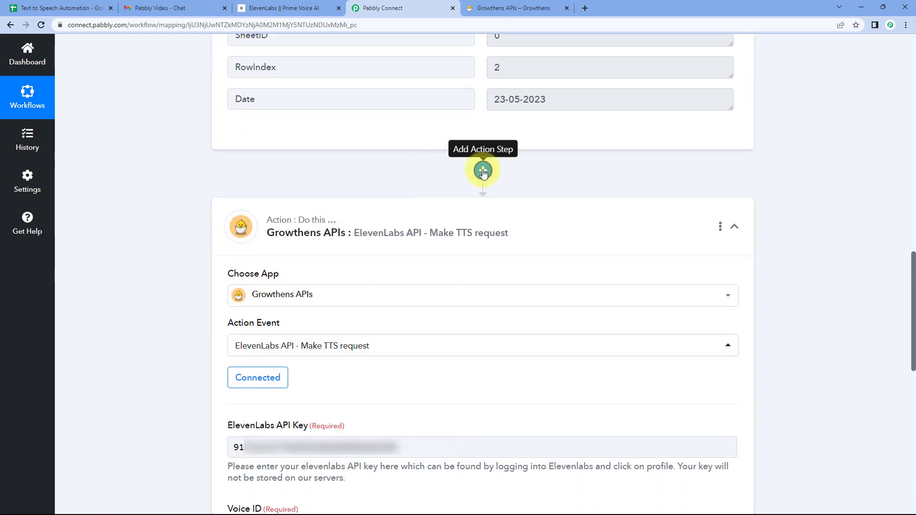
click(483, 171)
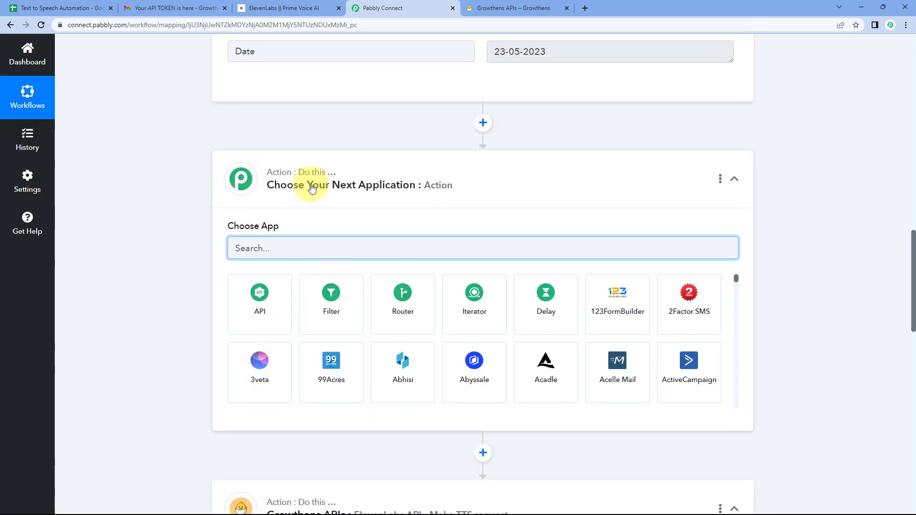
scroll(305, 199, down, 1)
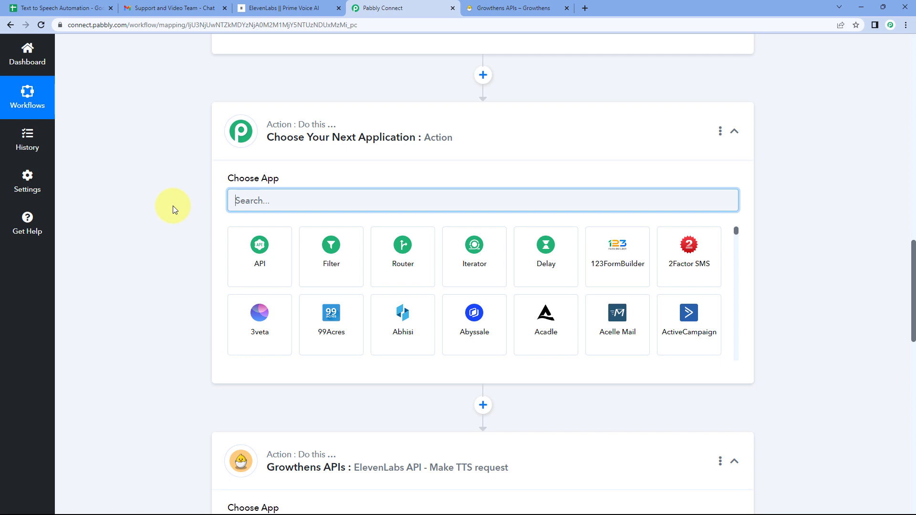
text(Growt)
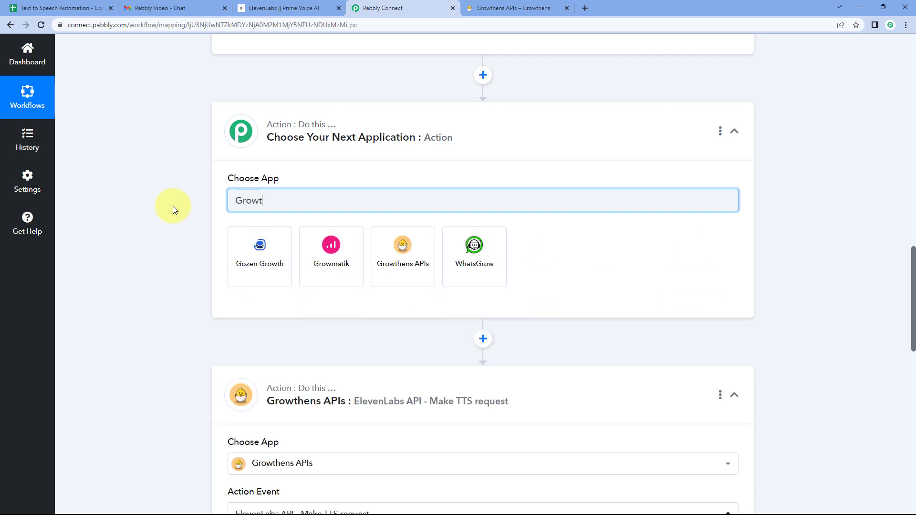
text(h)
click(328, 245)
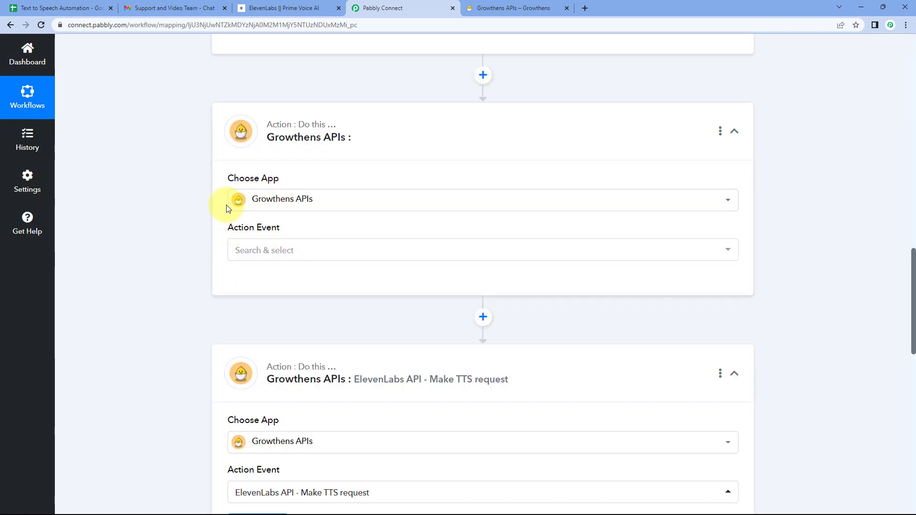
Step: Set the new Growthens action's event to ElevenLabs API - Fetch Voice IDs
click(304, 252)
scroll(204, 256, down, 3)
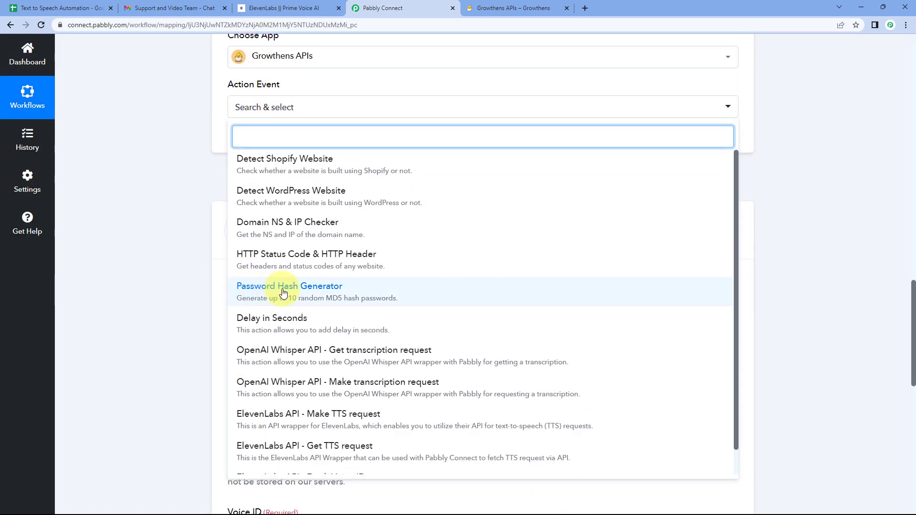
scroll(298, 306, down, 1)
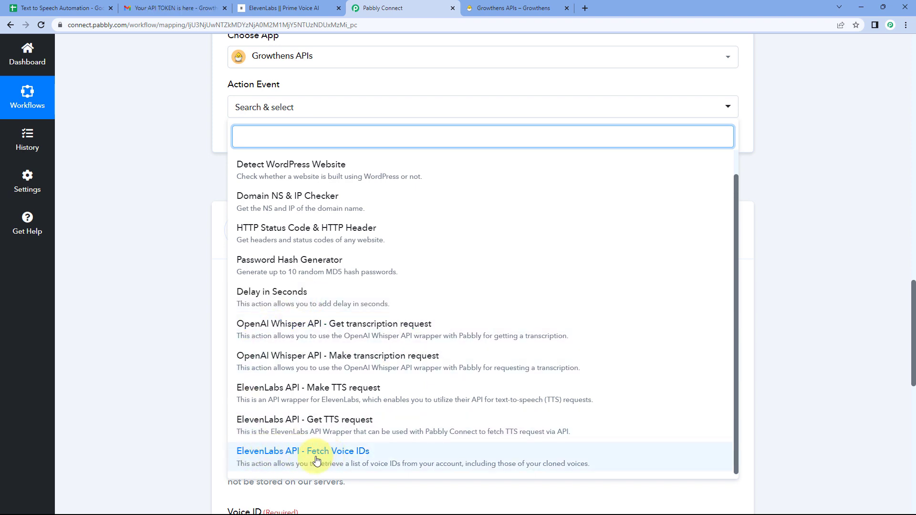
click(349, 458)
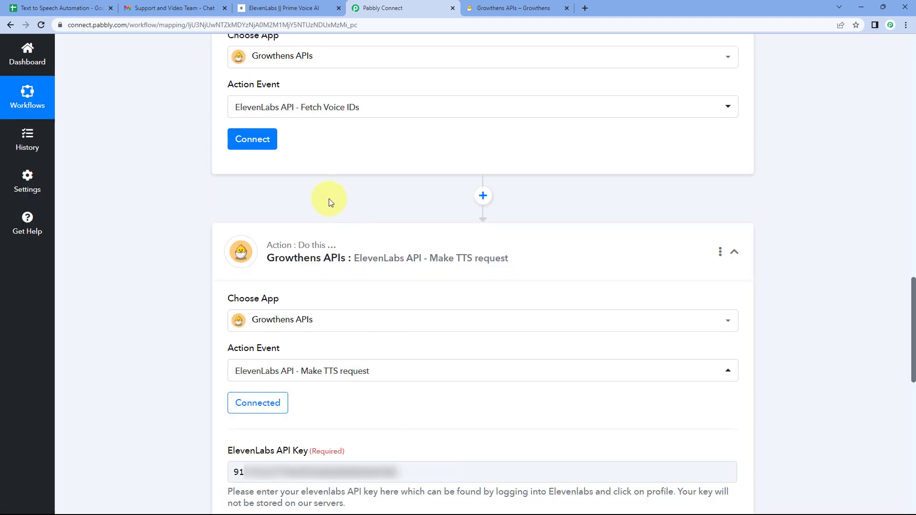
Step: Connect the Fetch Voice IDs action through the existing connection Growthens APIs #5 and save it
scroll(330, 182, up, 1)
click(260, 188)
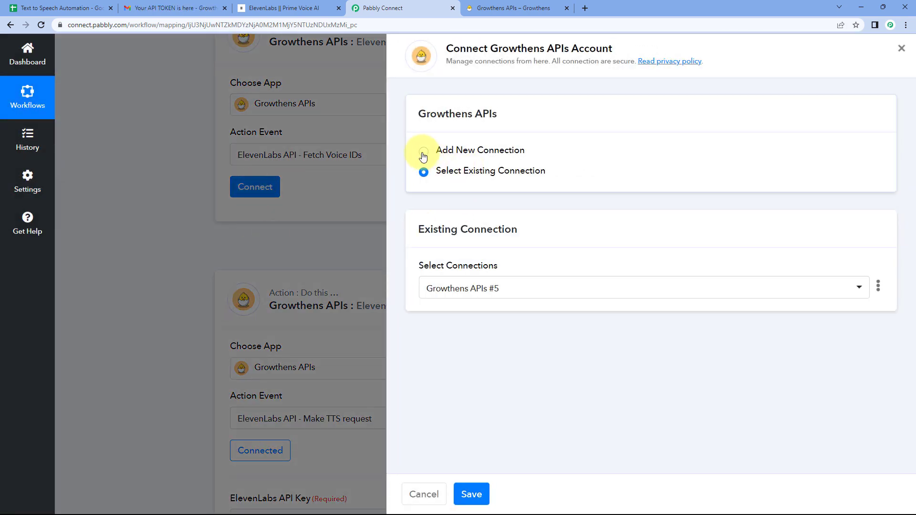
click(469, 156)
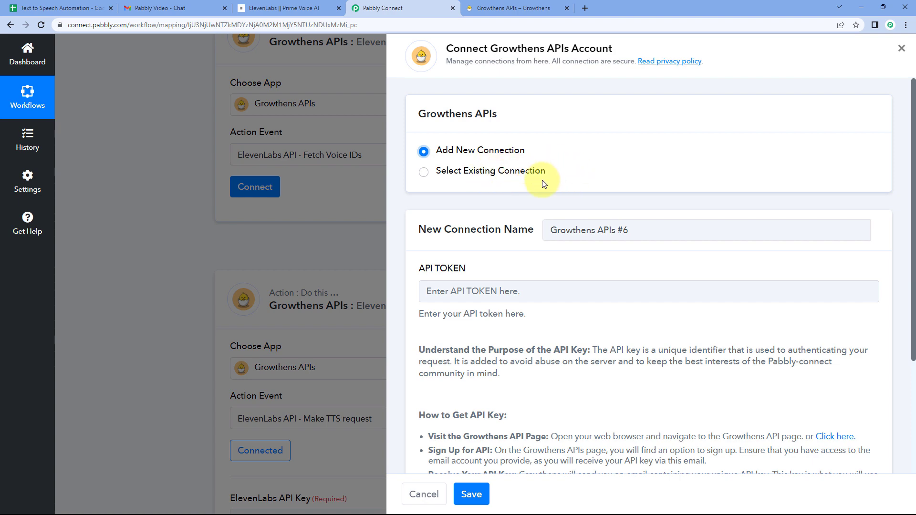
click(424, 174)
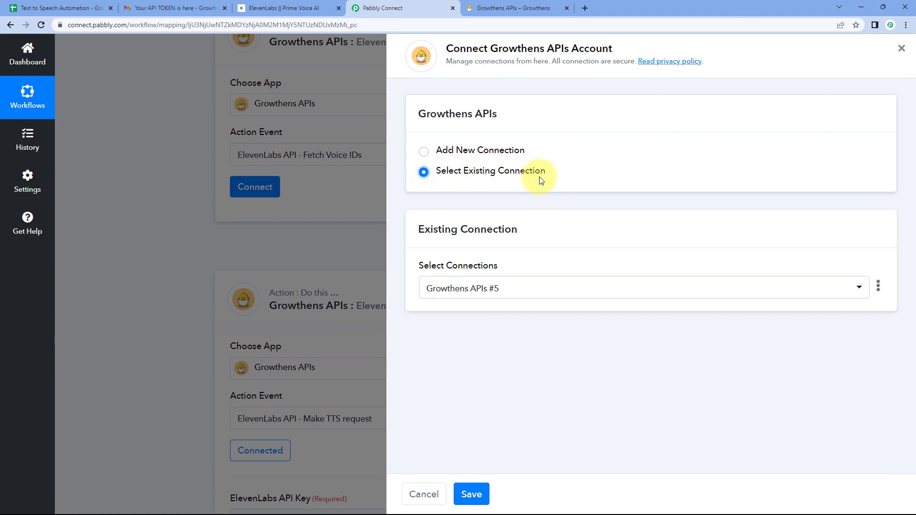
click(468, 495)
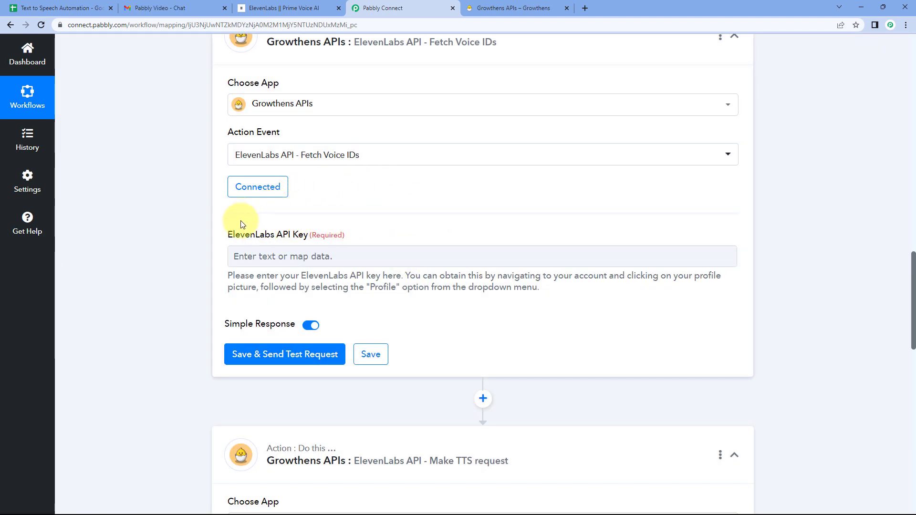
Step: Paste the copied key into the Fetch Voice IDs action's ElevenLabs API Key field, then save and send a test request
click(268, 257)
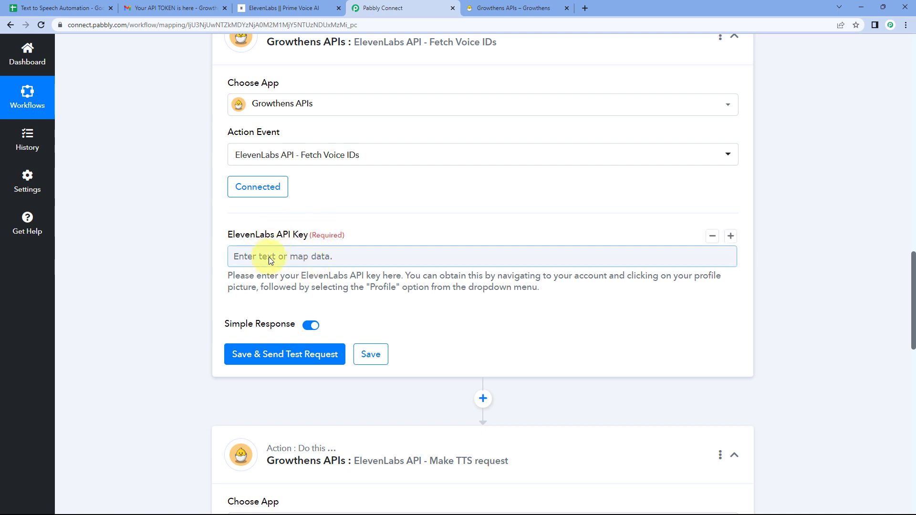
right_click(262, 257)
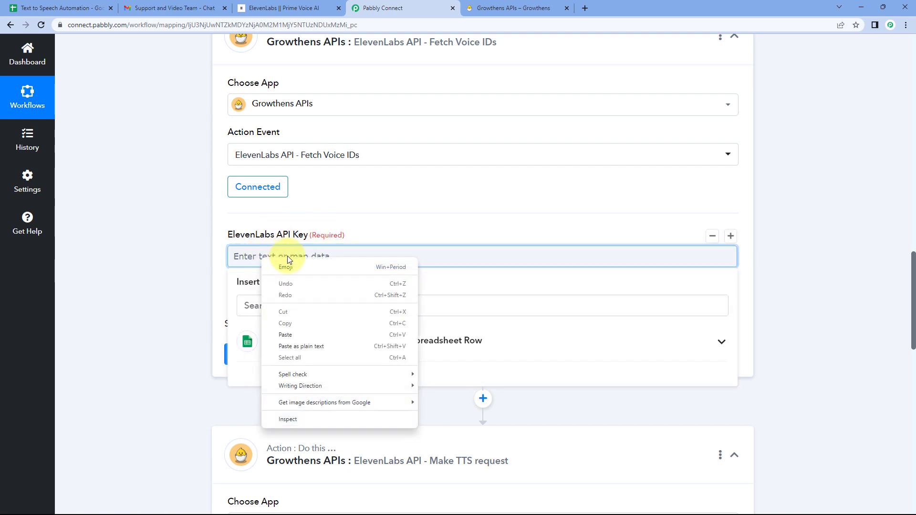
click(297, 336)
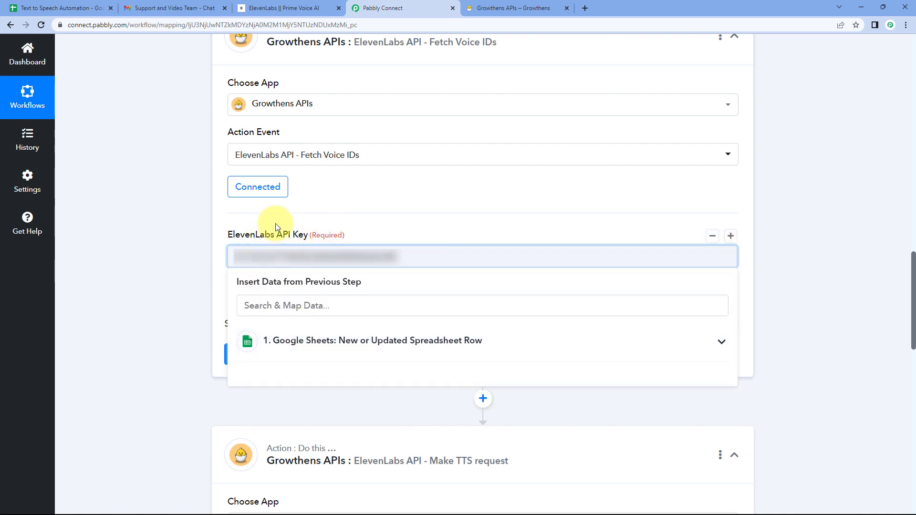
click(342, 221)
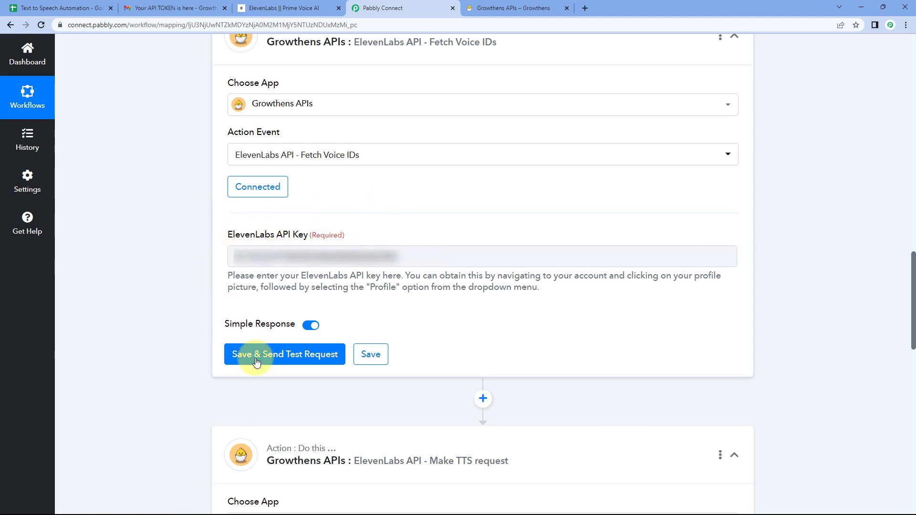
click(282, 358)
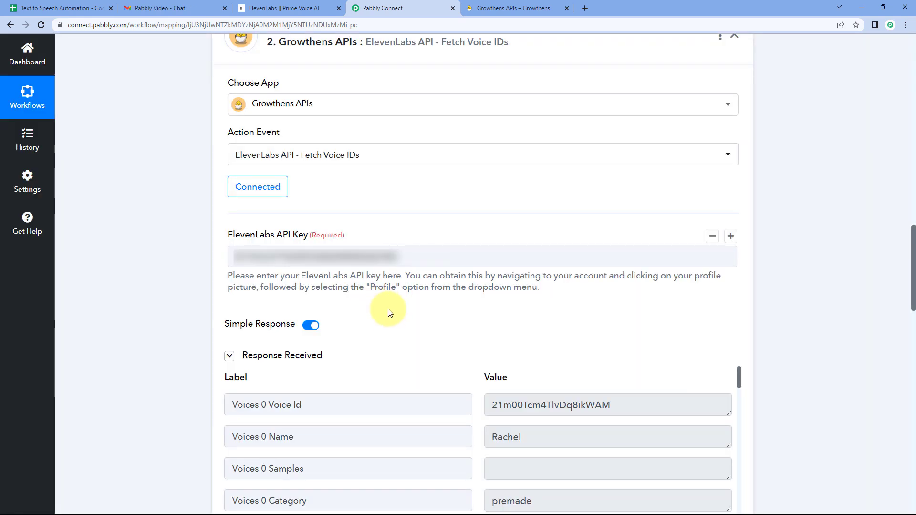
Step: Examine the first voice's ID and name in the Fetch Voice IDs response and compare them with the voice list in ElevenLabs
scroll(394, 306, down, 1)
scroll(395, 309, down, 3)
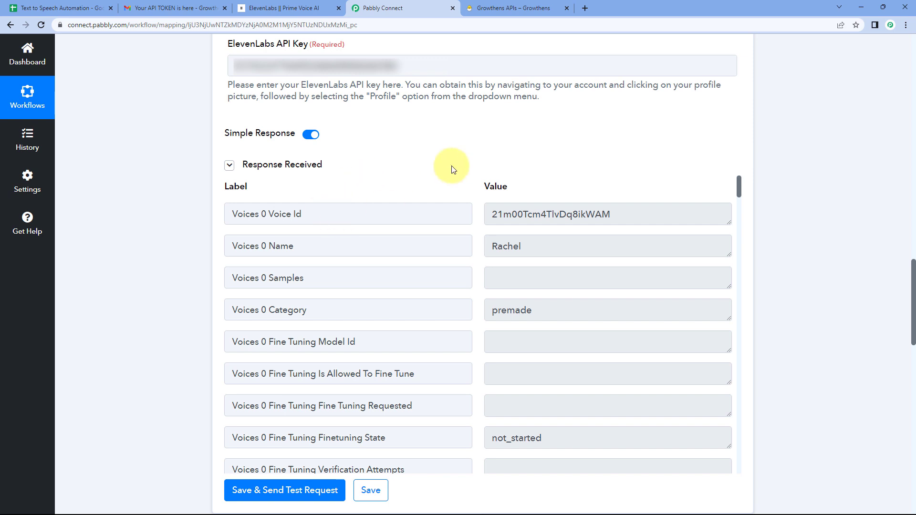
scroll(472, 231, down, 5)
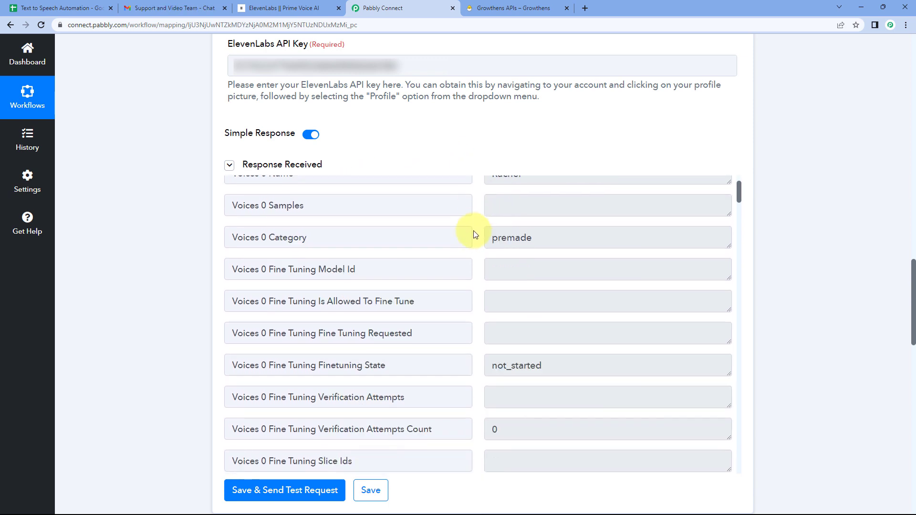
scroll(474, 234, up, 5)
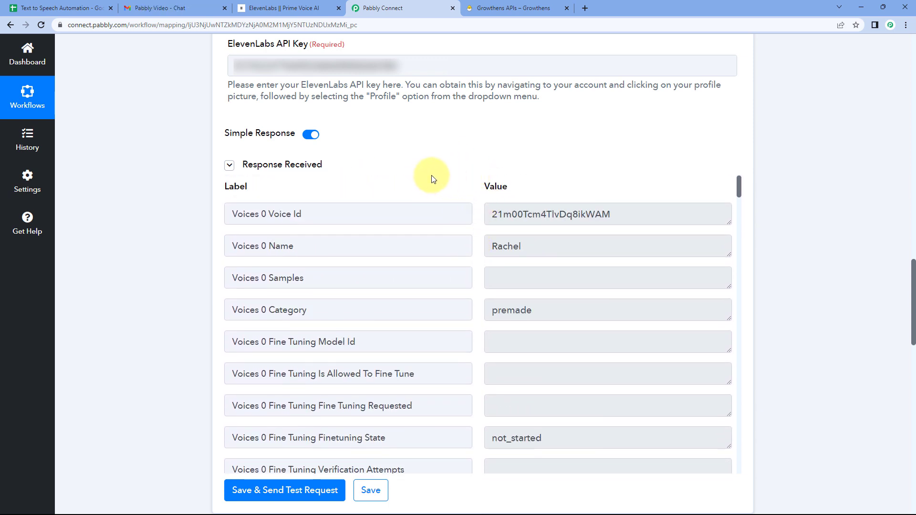
click(284, 8)
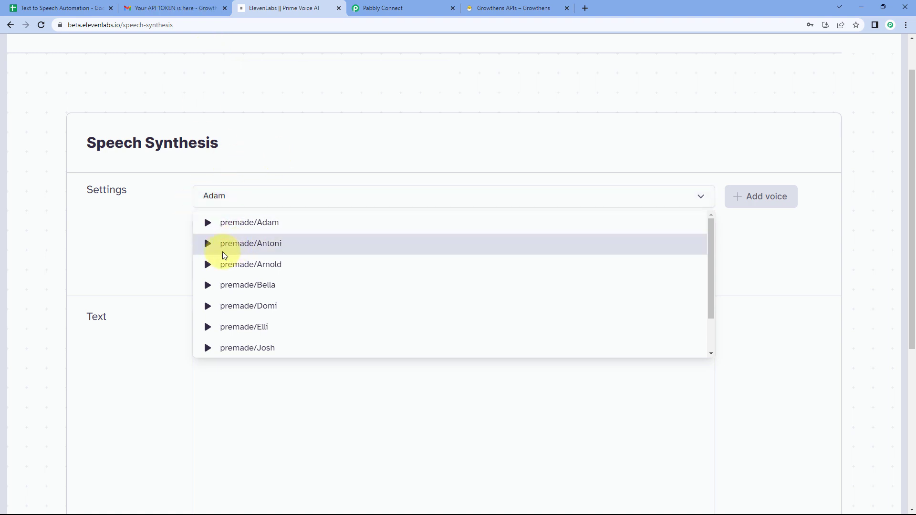
click(426, 6)
scroll(265, 127, down, 1)
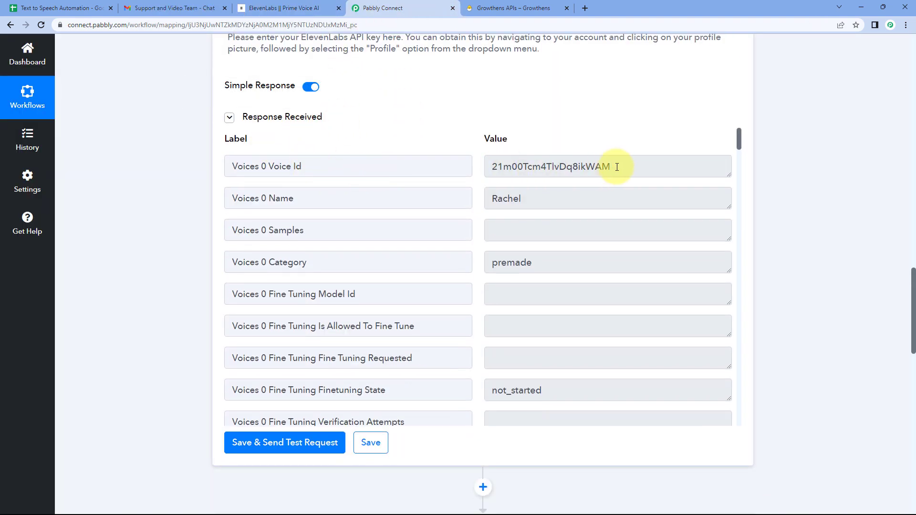
drag(617, 167, 491, 164)
click(529, 196)
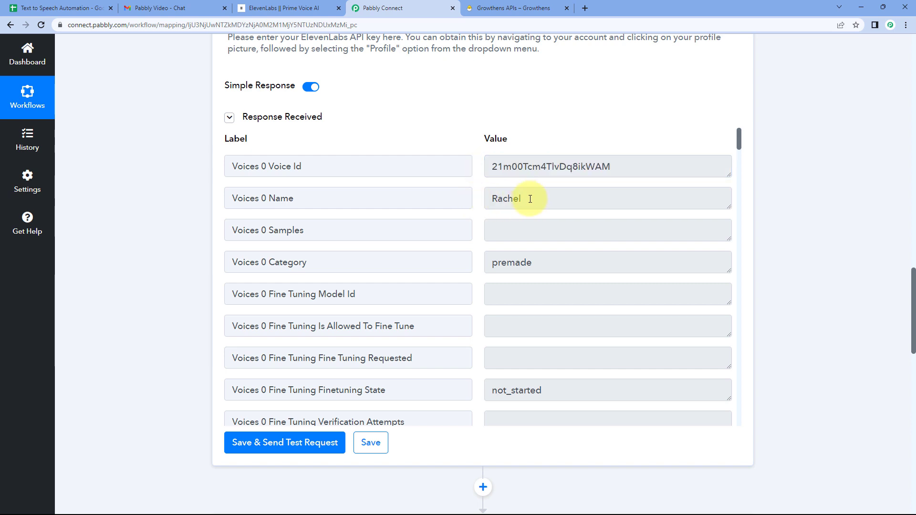
drag(529, 198, 491, 198)
click(284, 8)
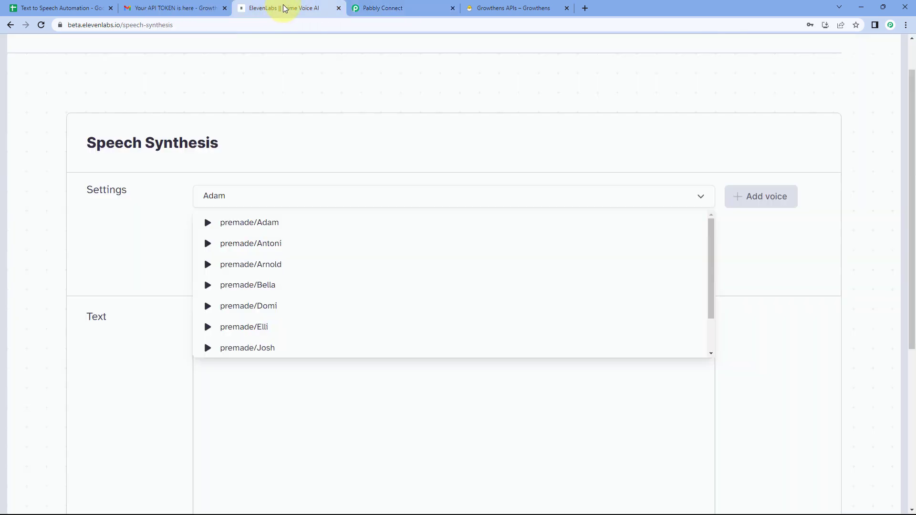
scroll(296, 265, down, 2)
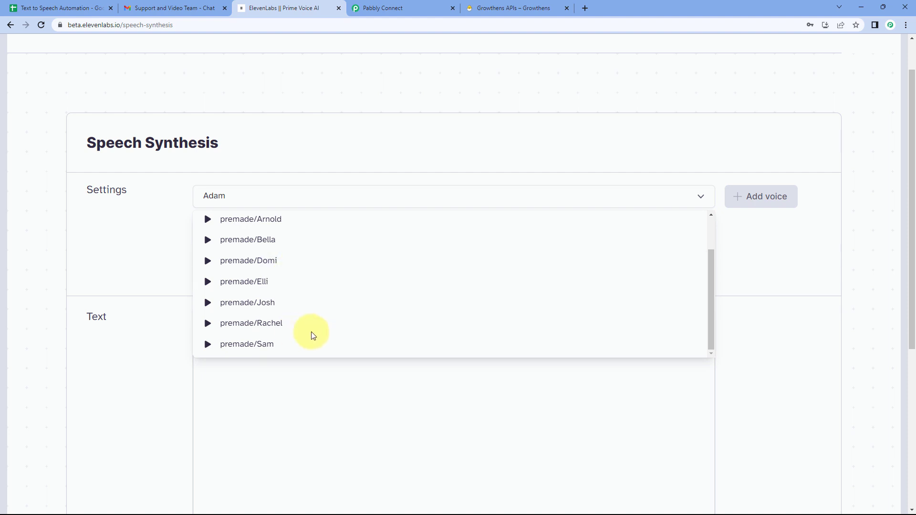
click(372, 8)
drag(493, 166, 627, 167)
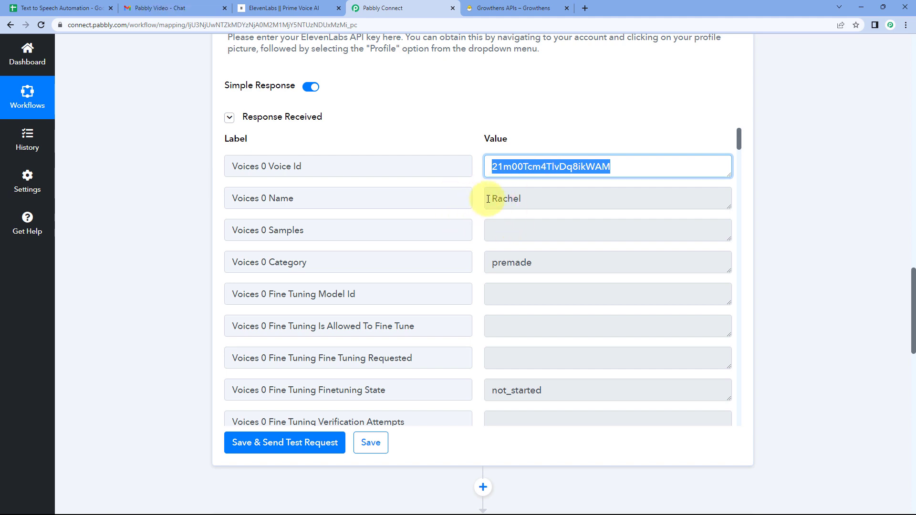
drag(493, 199, 531, 204)
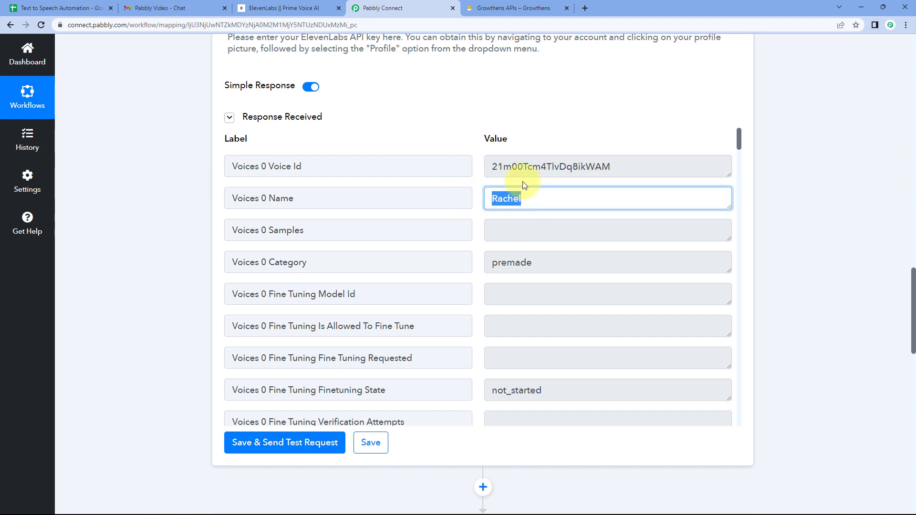
Step: Examine the first voice's ID and category in the Fetch Voice IDs response
drag(493, 166, 617, 167)
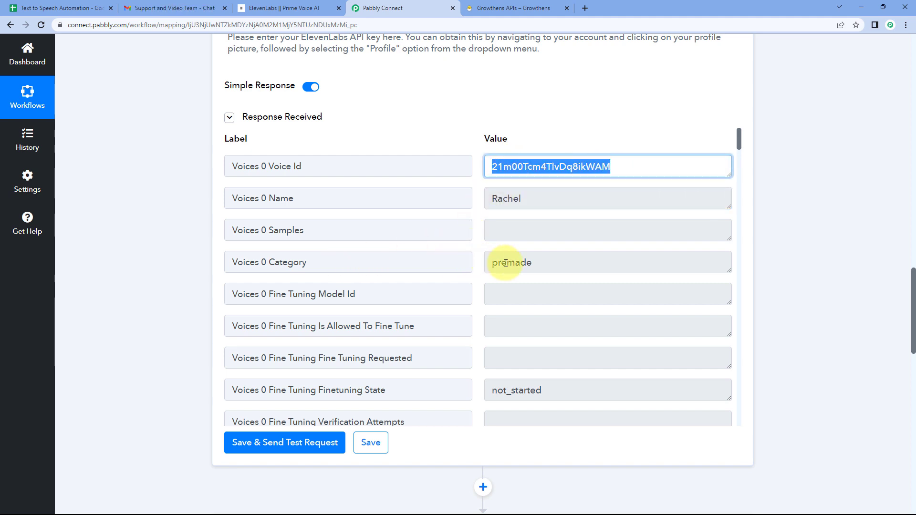
drag(496, 263, 533, 263)
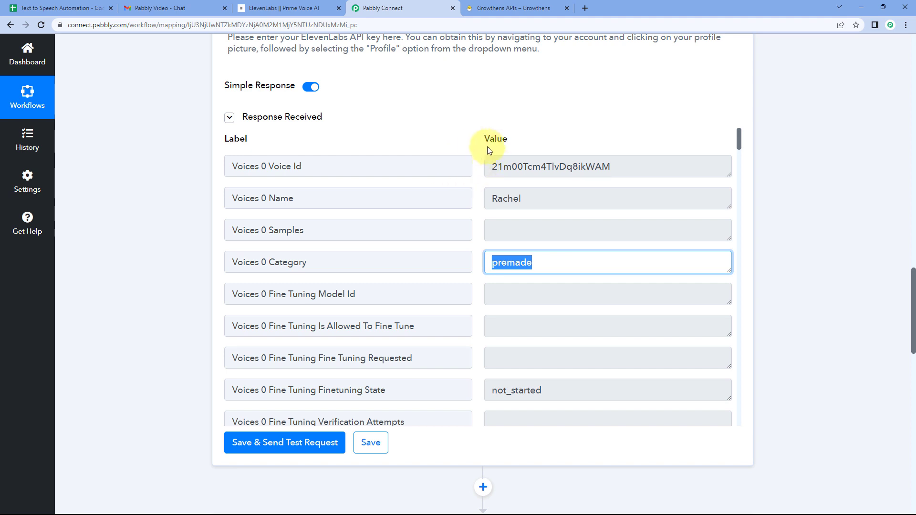
click(432, 157)
scroll(466, 217, down, 8)
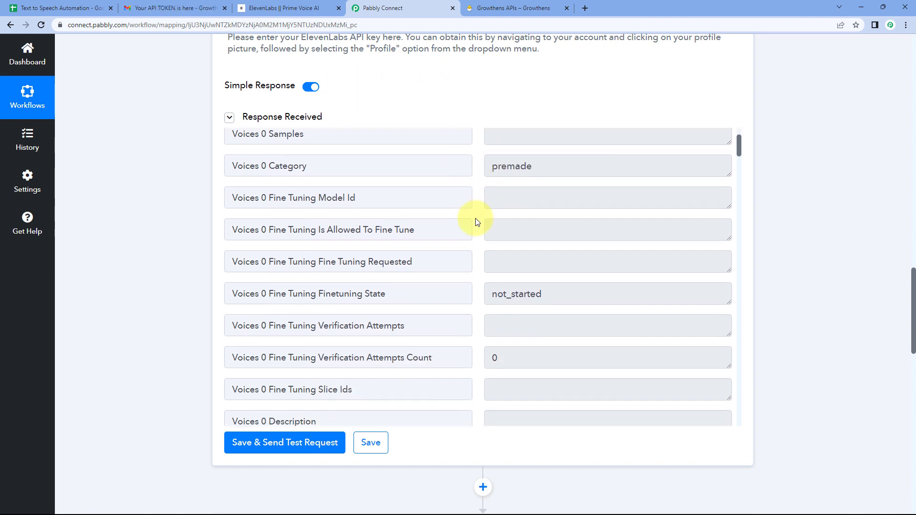
Step: Examine the second voice's name and ID in the response and find that voice in the ElevenLabs voice list
scroll(475, 224, down, 1)
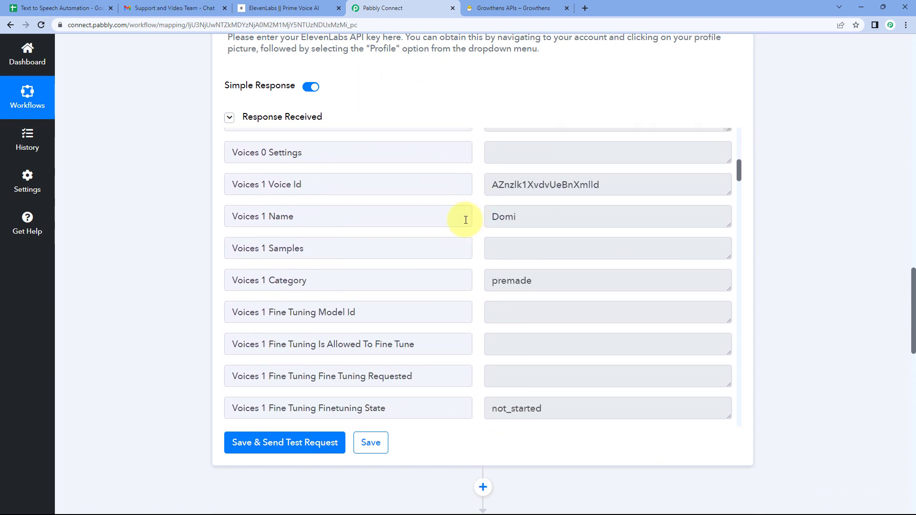
double_click(506, 217)
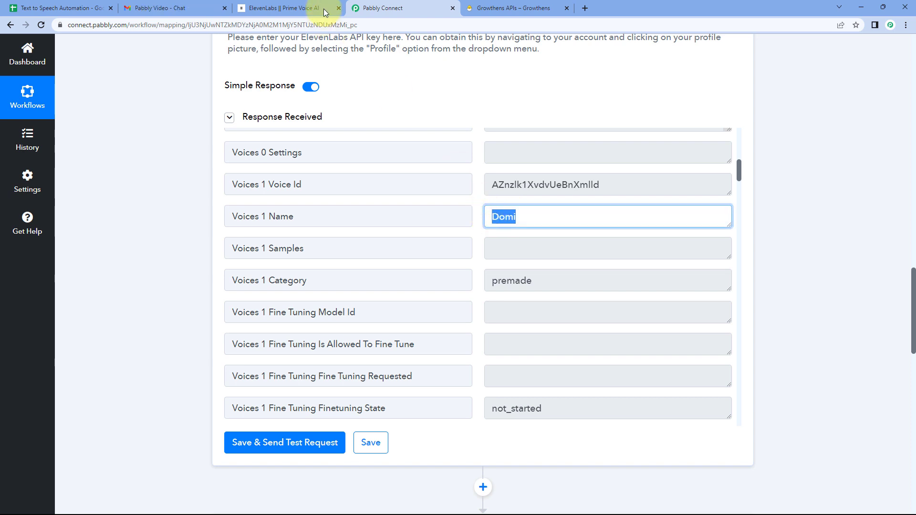
click(286, 8)
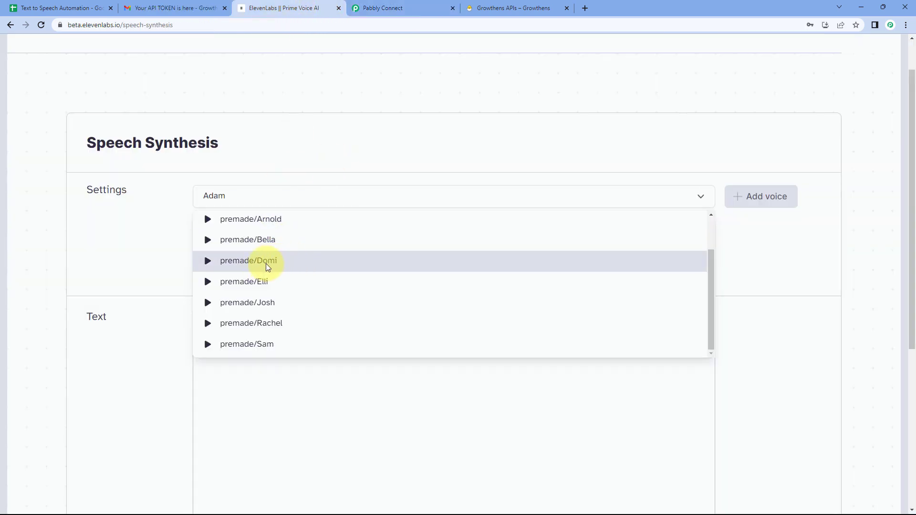
click(382, 8)
click(617, 183)
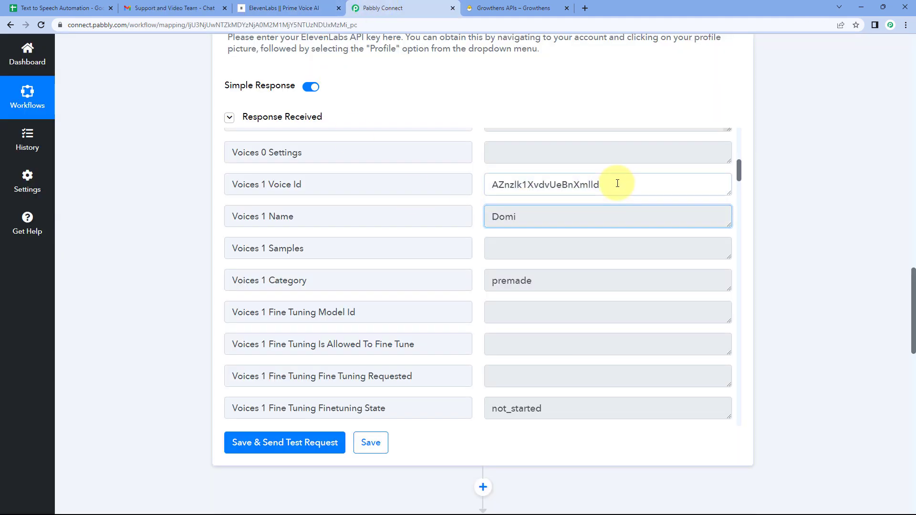
drag(618, 183, 479, 186)
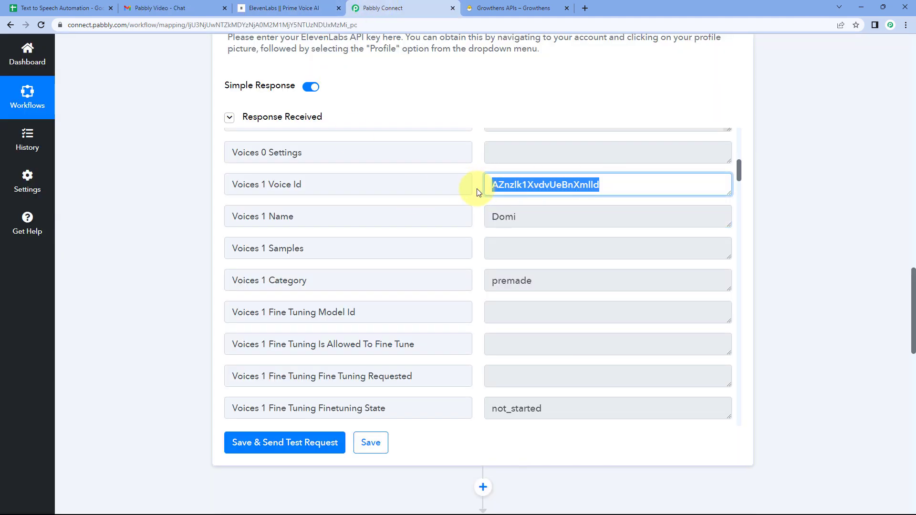
click(479, 191)
Step: Look through the IDs and names of the other voices in the Fetch Voice IDs response
scroll(477, 196, down, 9)
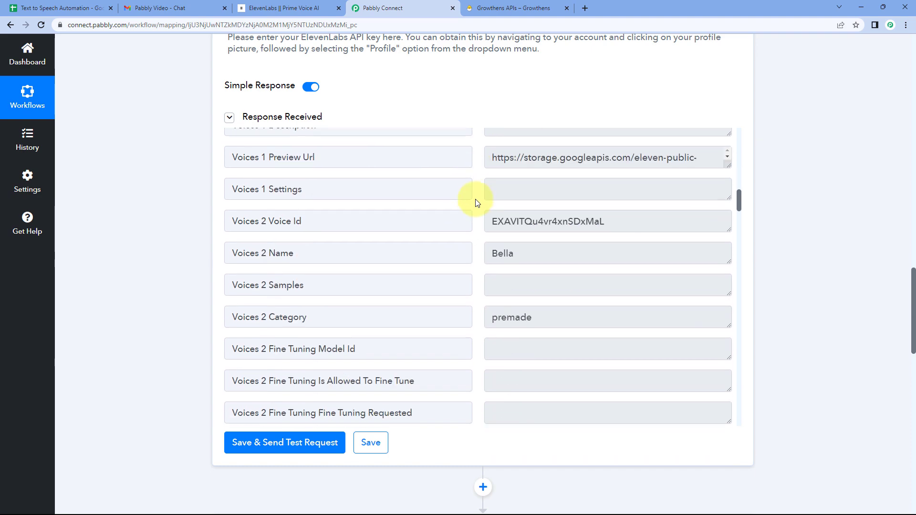
scroll(477, 203, down, 10)
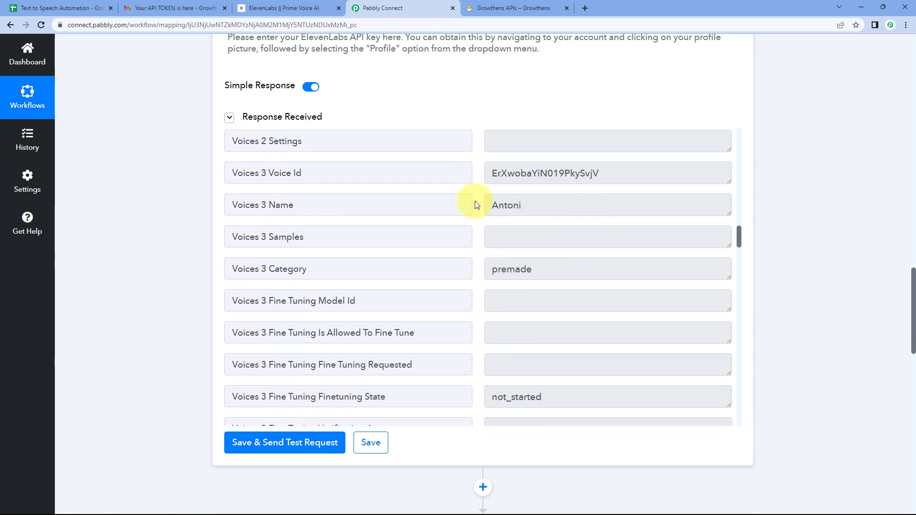
scroll(477, 205, down, 10)
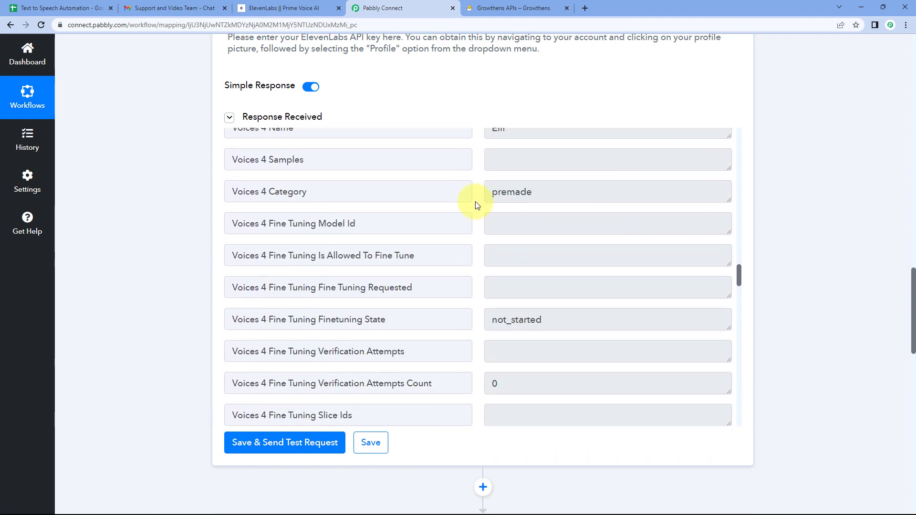
scroll(476, 204, down, 5)
scroll(477, 205, up, 15)
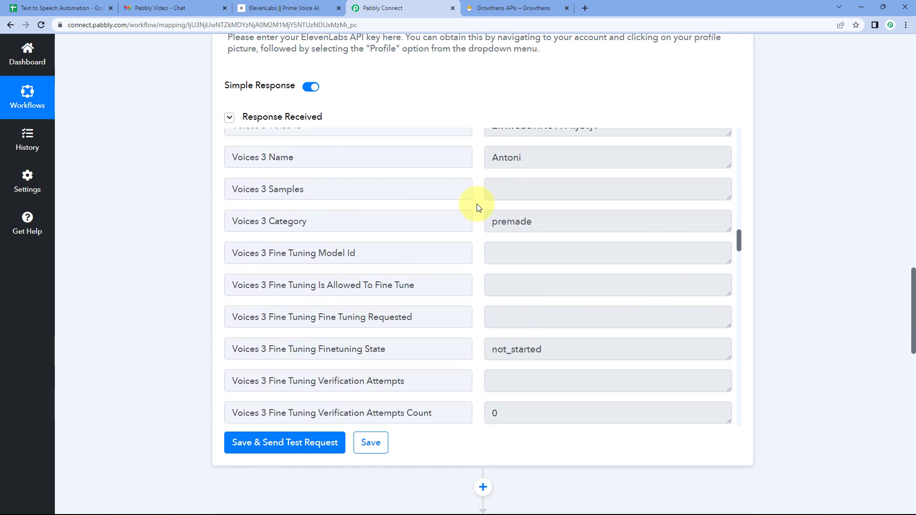
scroll(479, 207, up, 15)
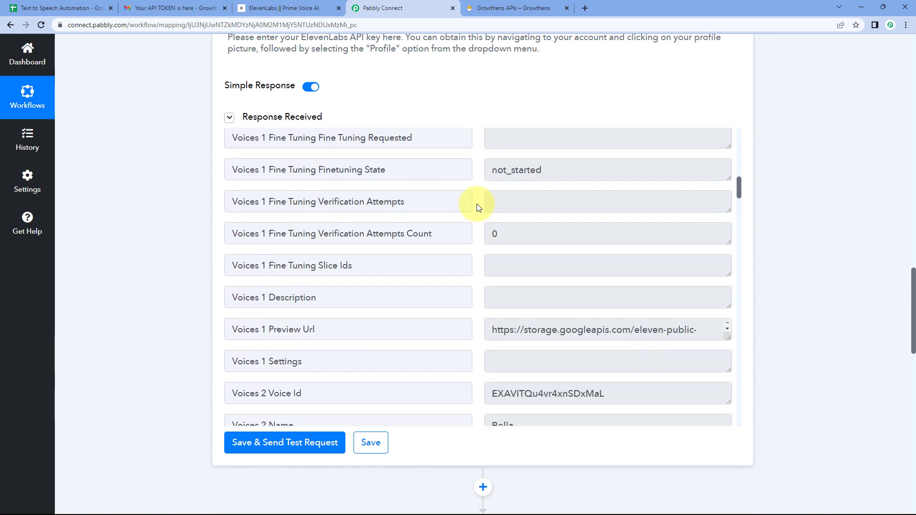
scroll(479, 208, up, 15)
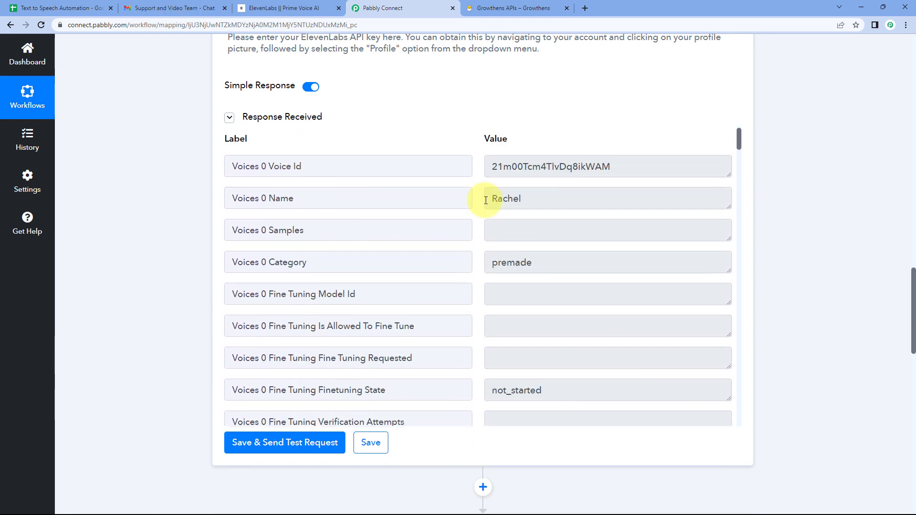
scroll(485, 200, up, 1)
Step: Review the Make TTS request fields and the Text column of the Text to Speech Automation spreadsheet, ending back in Pabbly Connect
scroll(191, 245, down, 13)
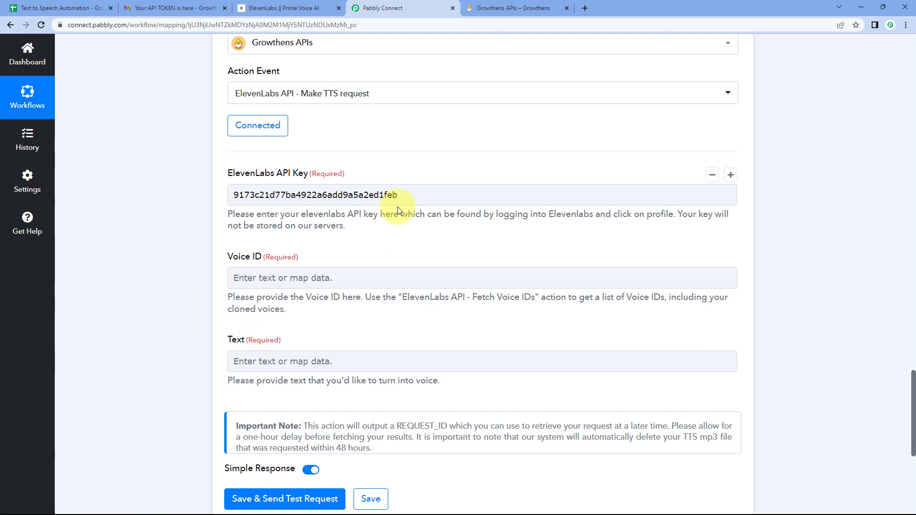
scroll(434, 153, up, 10)
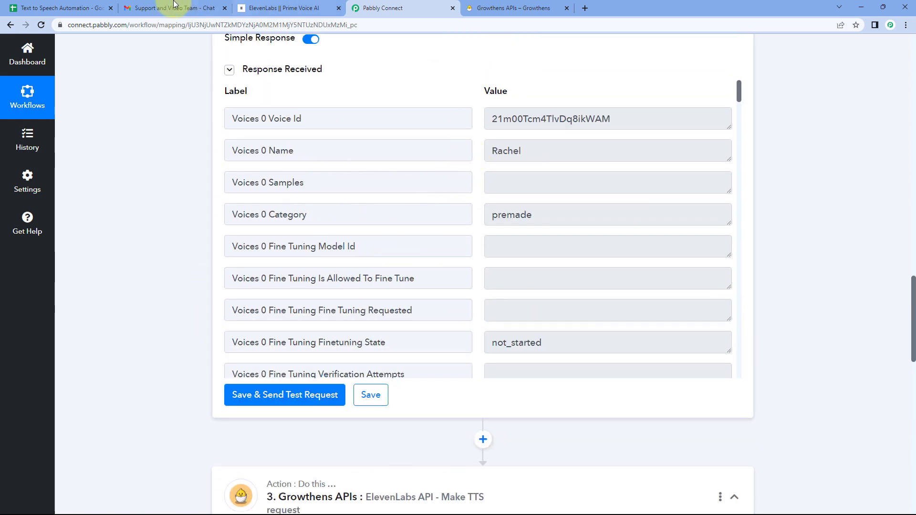
click(81, 8)
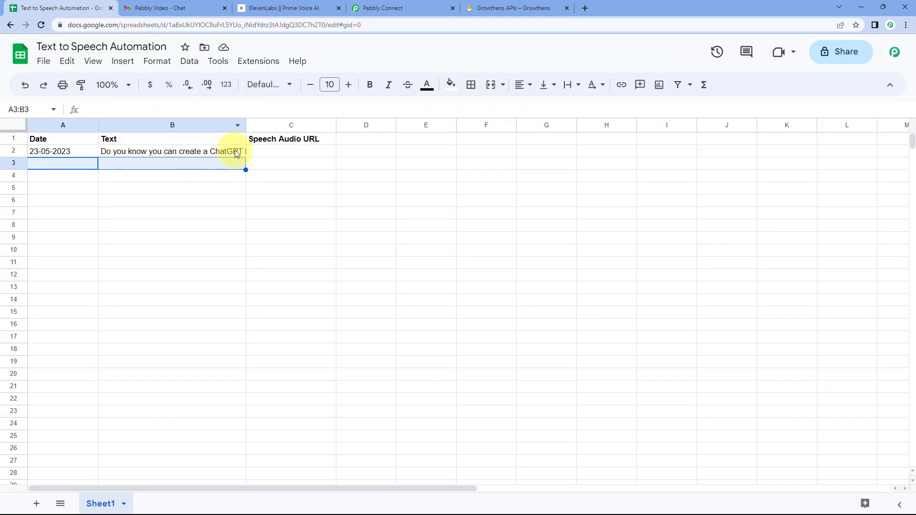
click(215, 164)
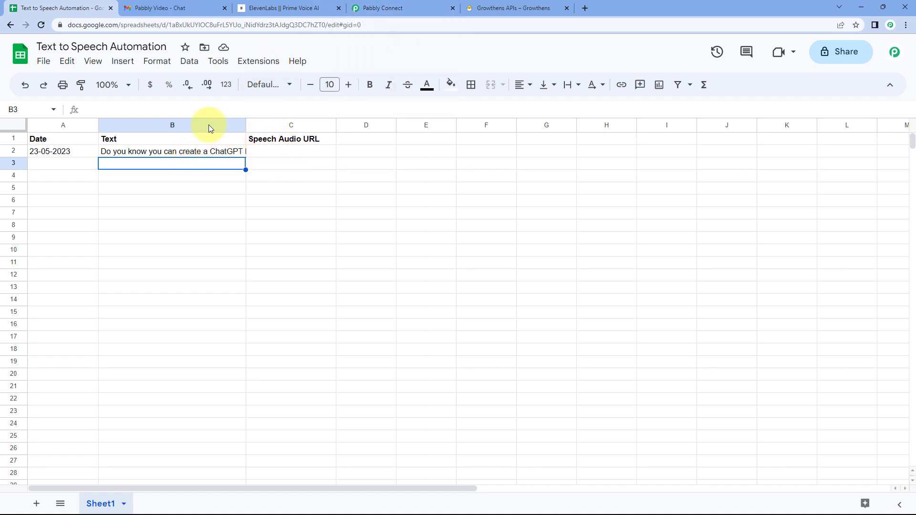
click(393, 5)
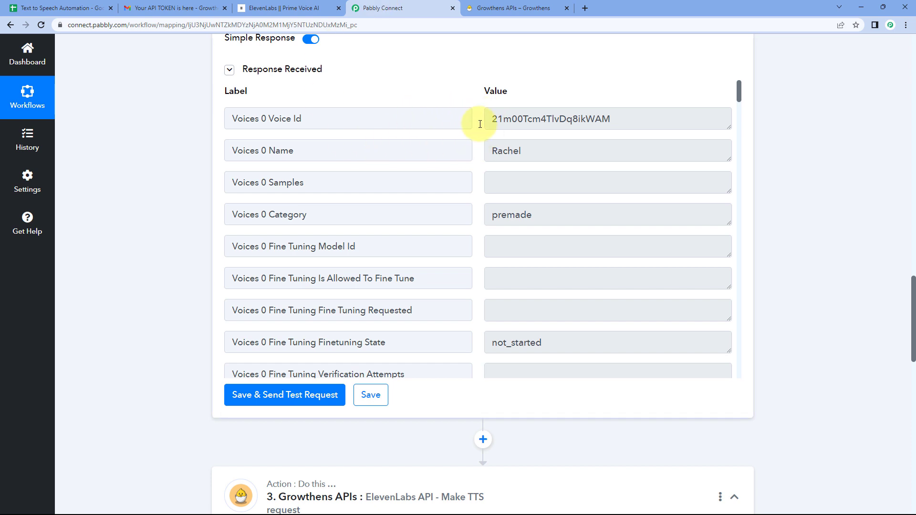
Step: Check the Voices 0 Voice Id value in the Fetch Voice IDs response again
drag(491, 118, 580, 135)
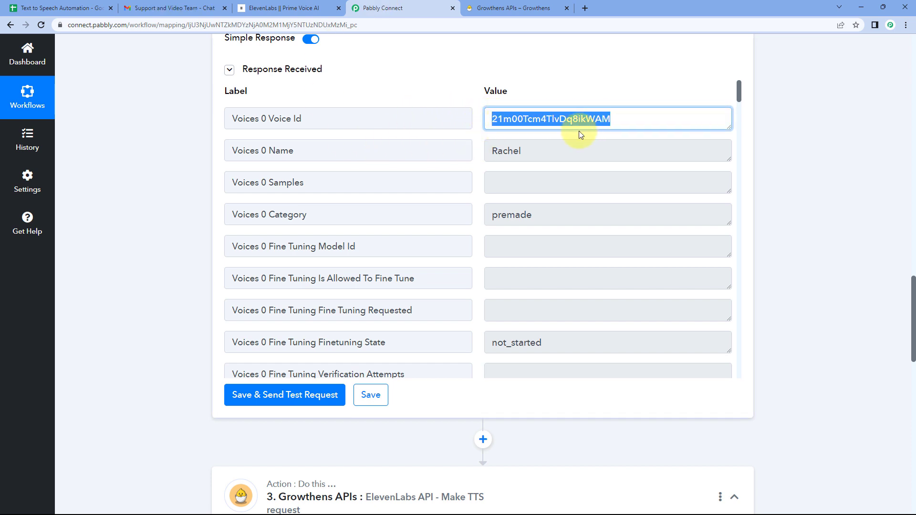
click(475, 99)
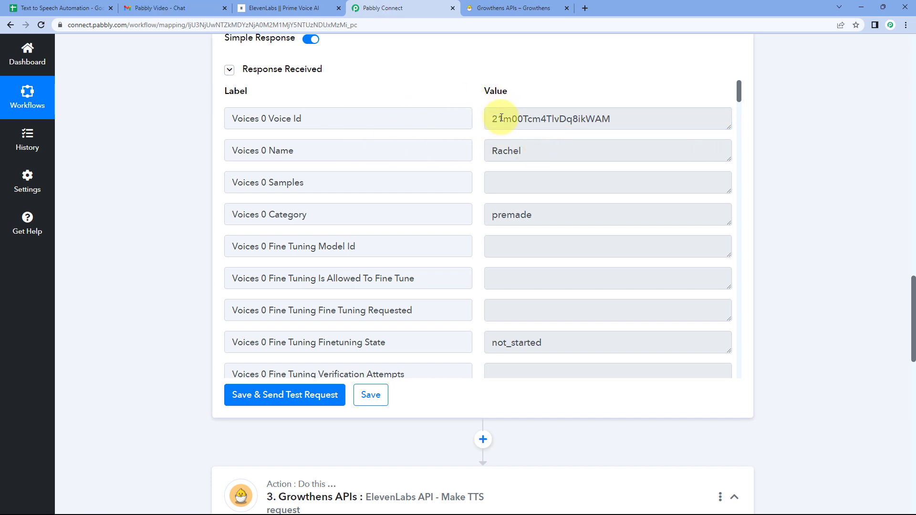
drag(491, 120, 595, 122)
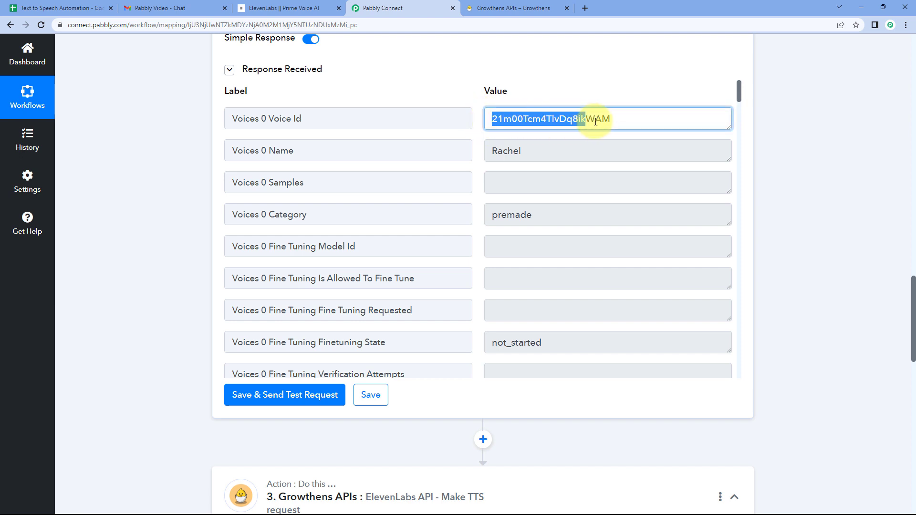
click(479, 141)
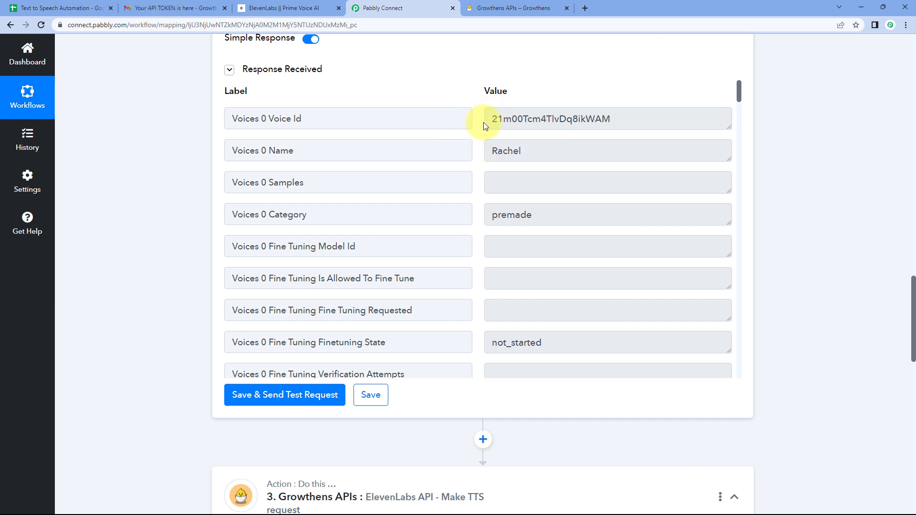
Step: Save the Make TTS request action's existing connection Growthens APIs #5 again to refresh the data available for its Voice ID field
scroll(172, 162, up, 4)
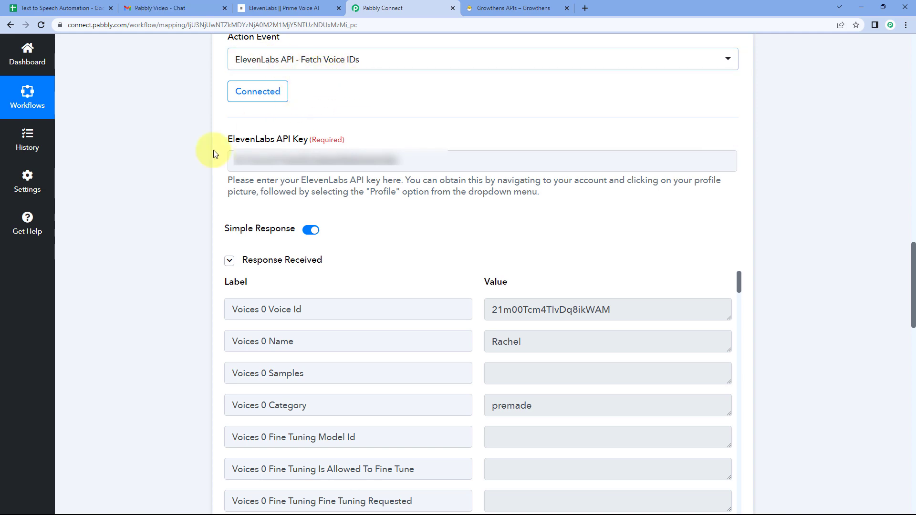
scroll(173, 195, down, 10)
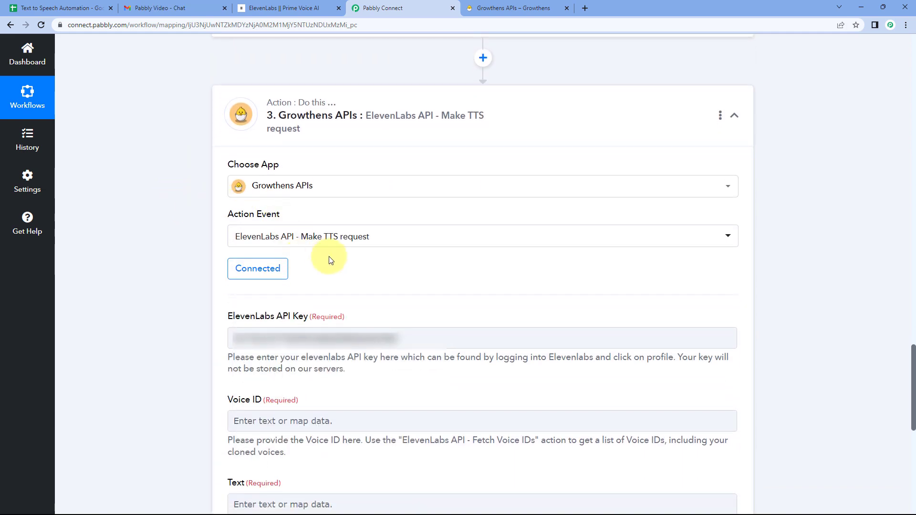
scroll(374, 239, down, 5)
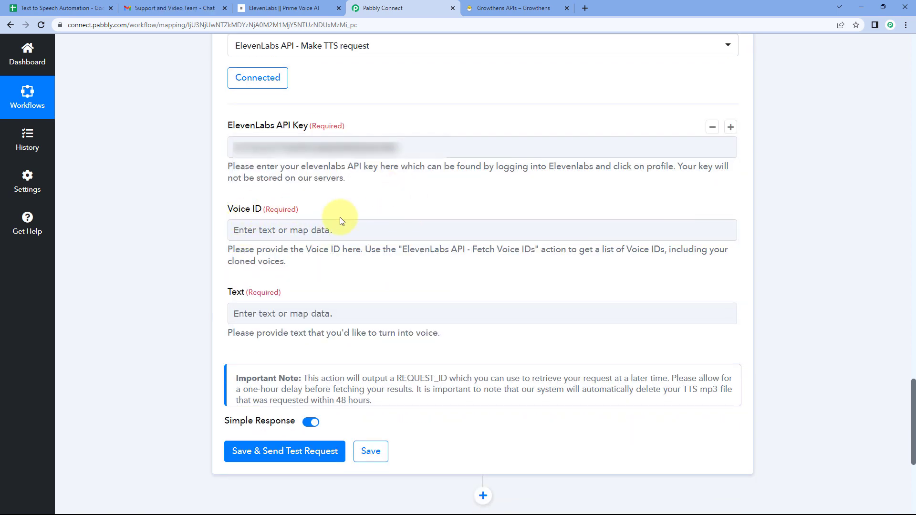
click(253, 230)
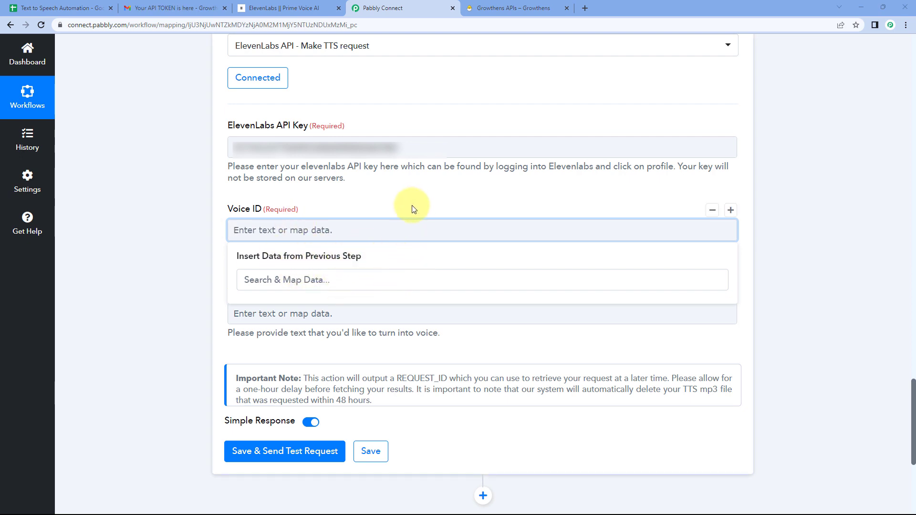
scroll(411, 205, up, 7)
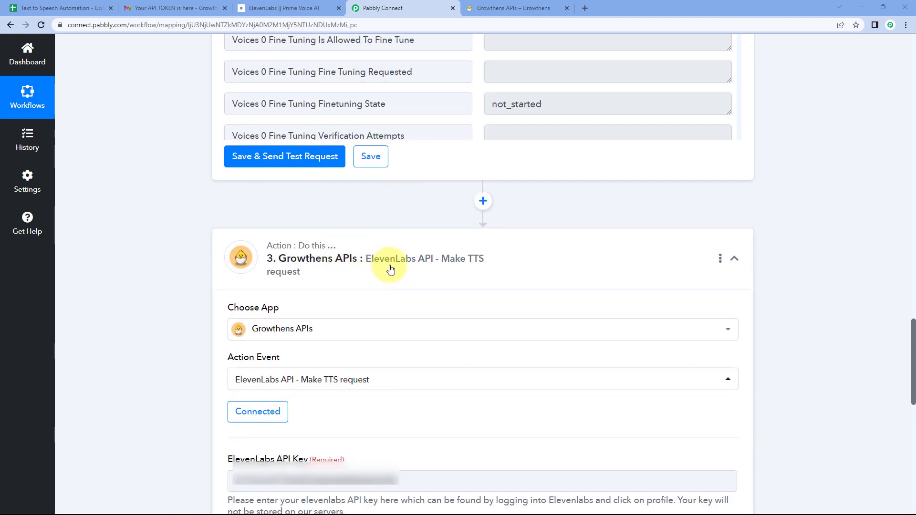
scroll(309, 235, down, 4)
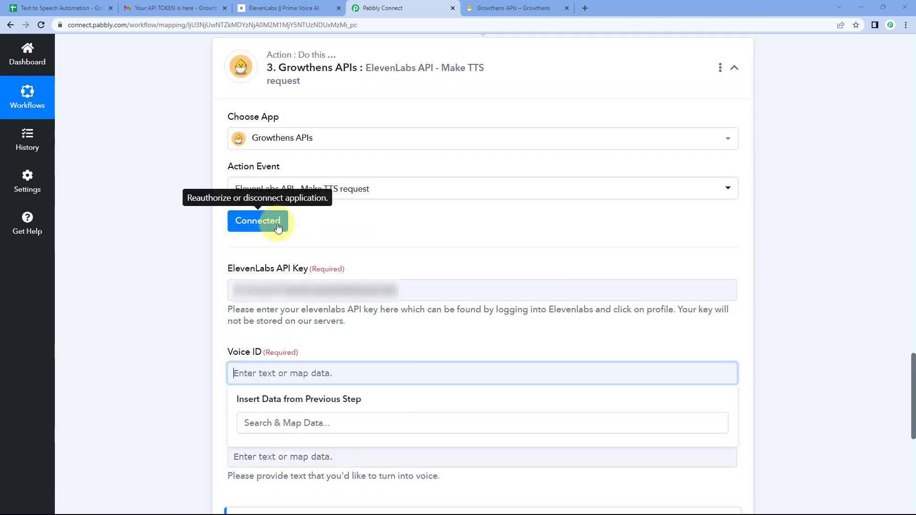
click(278, 225)
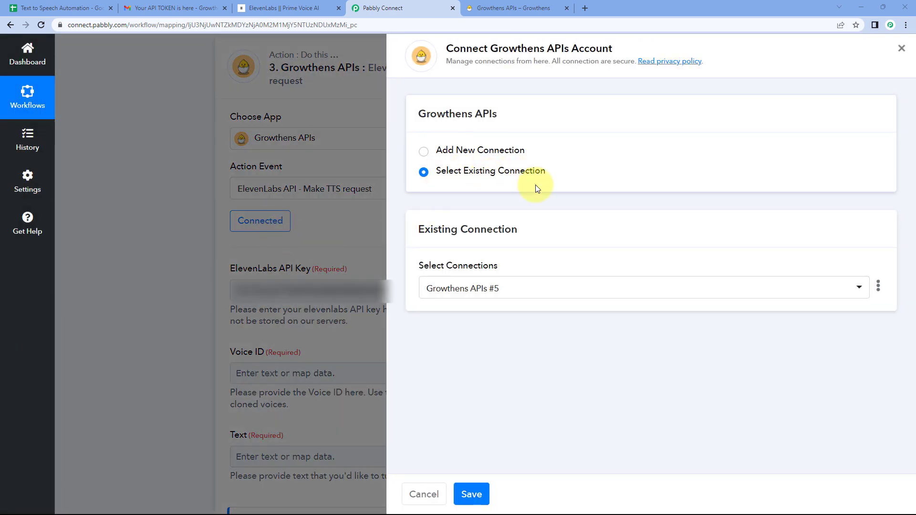
click(471, 494)
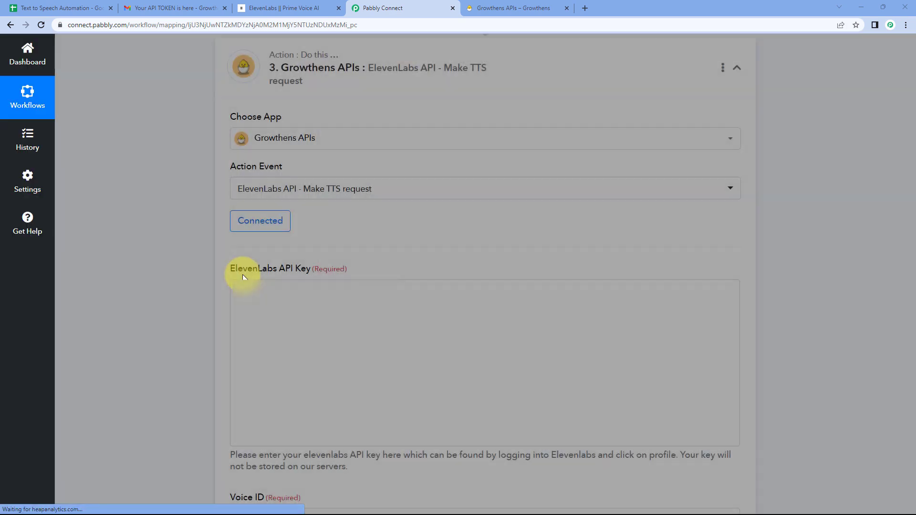
Step: Map the Make TTS request's Voice ID to Voices 0 Voice Id from the step 2 Growthens APIs response
scroll(206, 262, down, 1)
scroll(206, 261, down, 3)
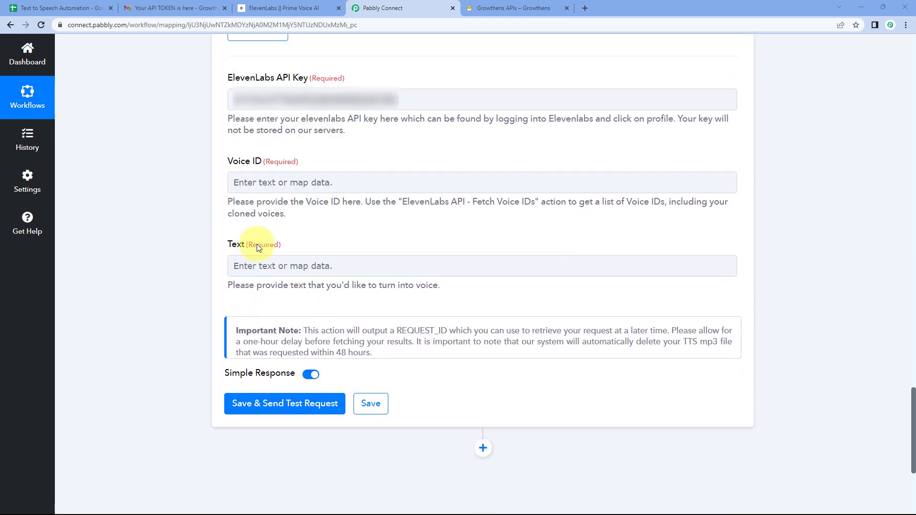
click(251, 181)
click(250, 183)
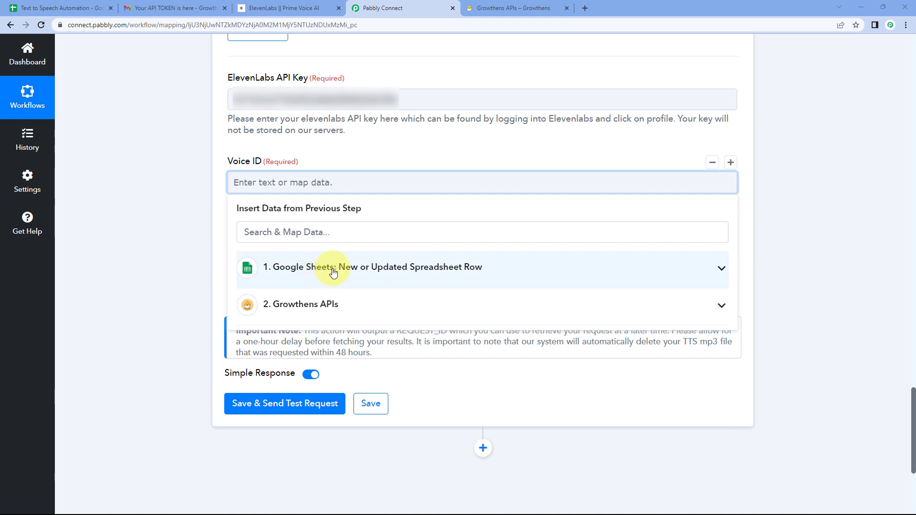
click(372, 271)
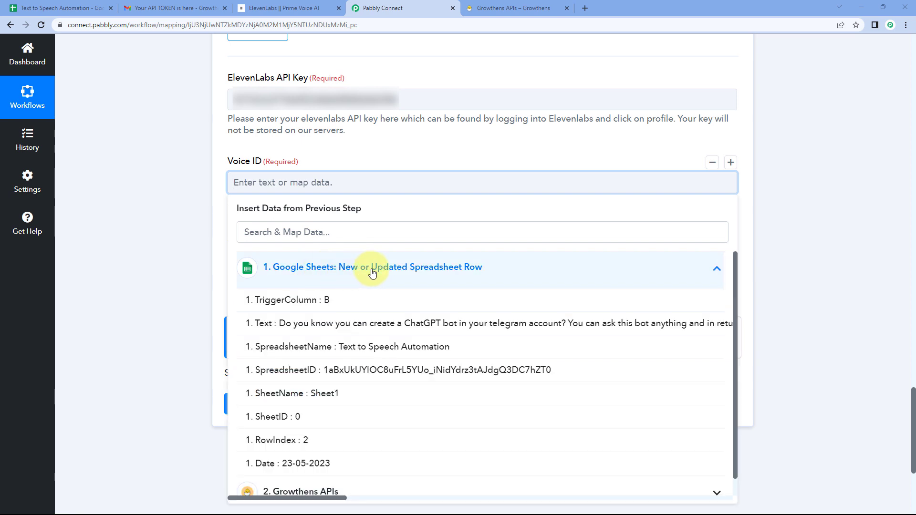
click(373, 271)
click(345, 307)
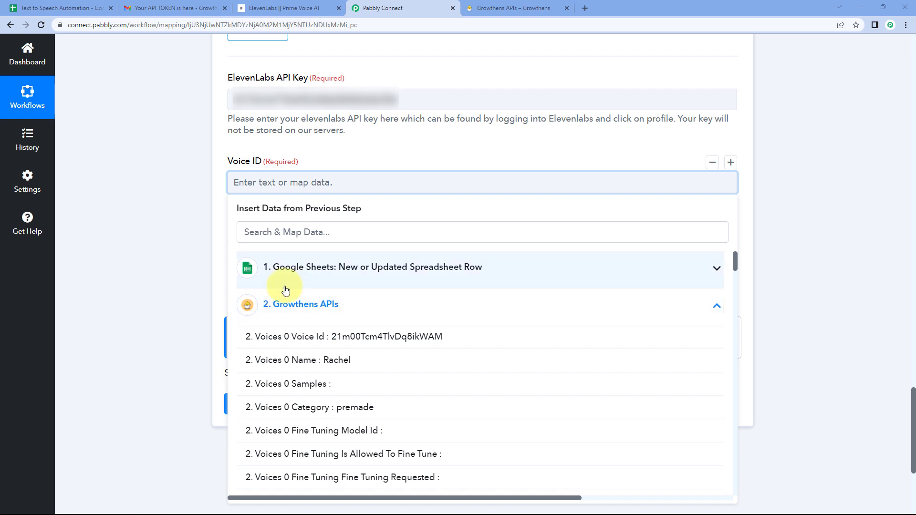
click(320, 336)
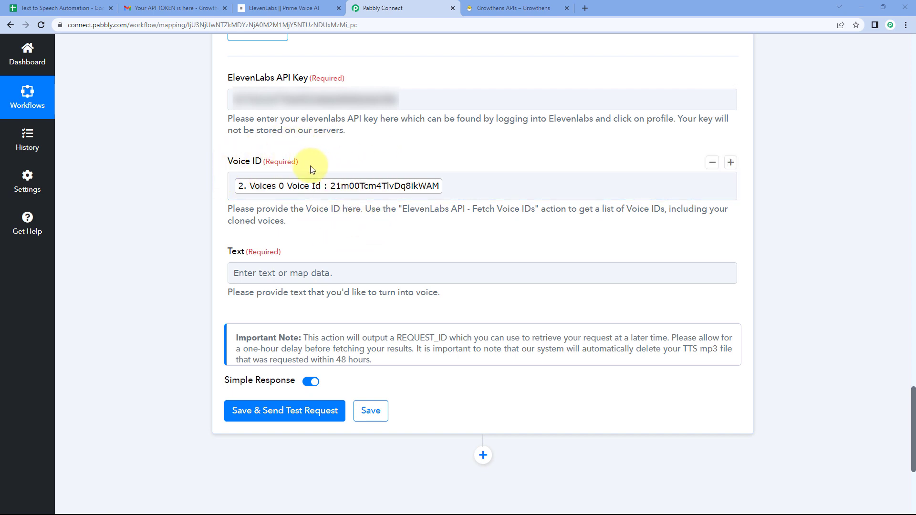
Step: Check the spreadsheet's Text column and read the full Text value in the Google Sheets trigger's response in Pabbly Connect
scroll(214, 178, down, 2)
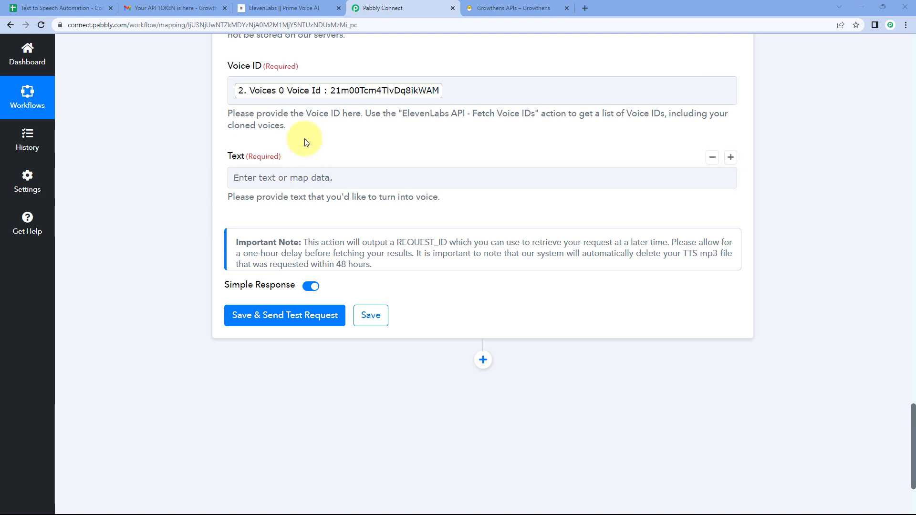
click(86, 8)
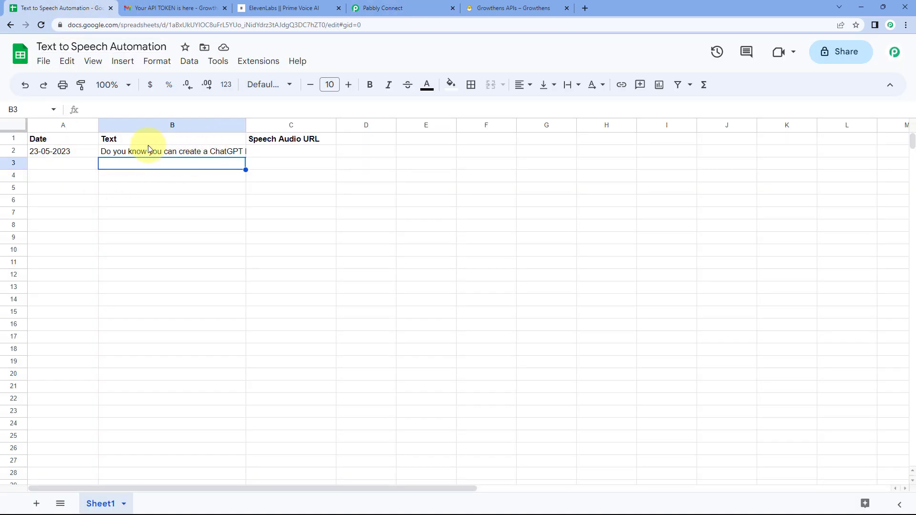
click(382, 8)
scroll(188, 167, up, 10)
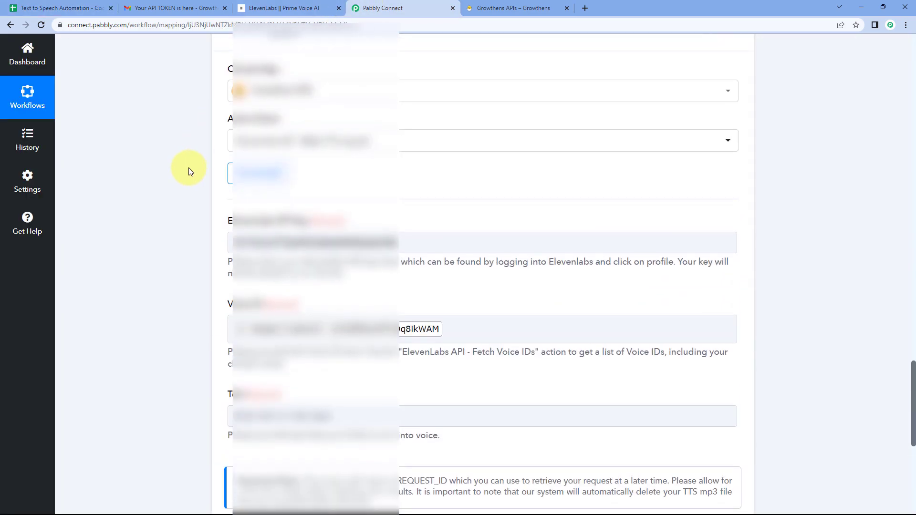
scroll(188, 168, up, 20)
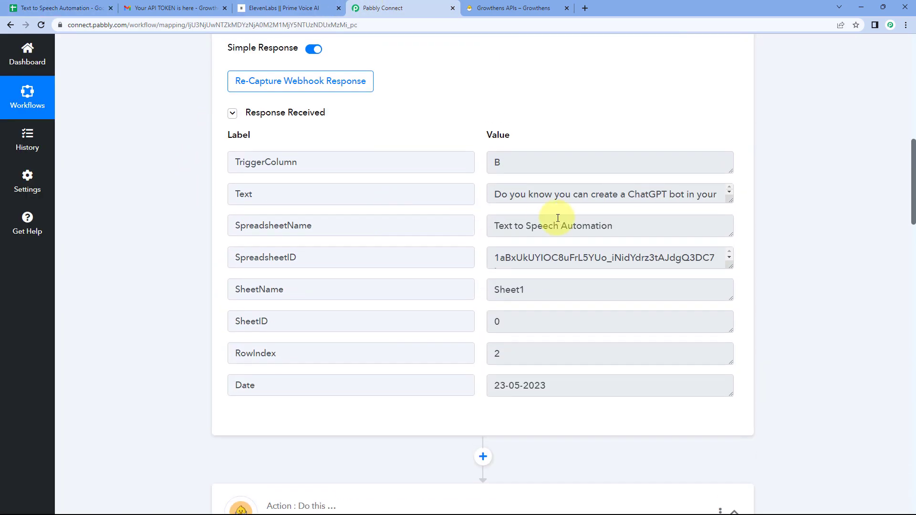
drag(729, 200, 723, 260)
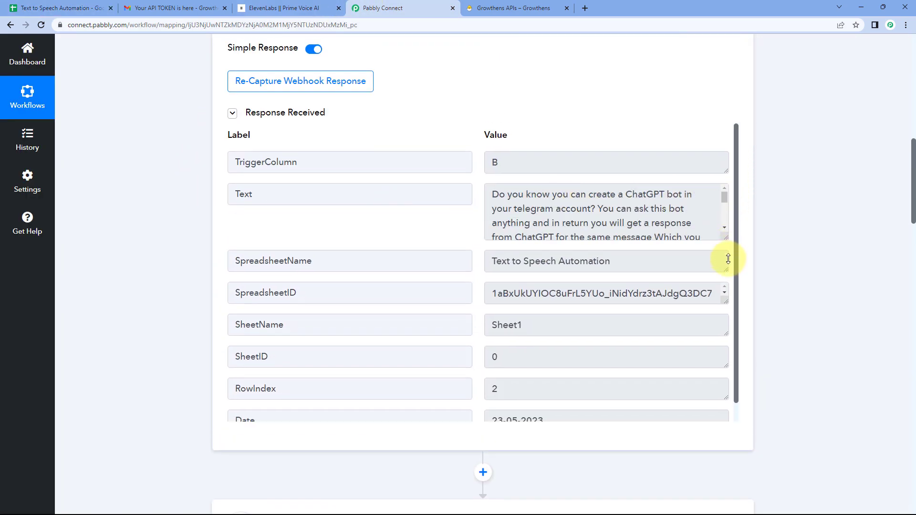
drag(493, 194, 671, 256)
click(378, 240)
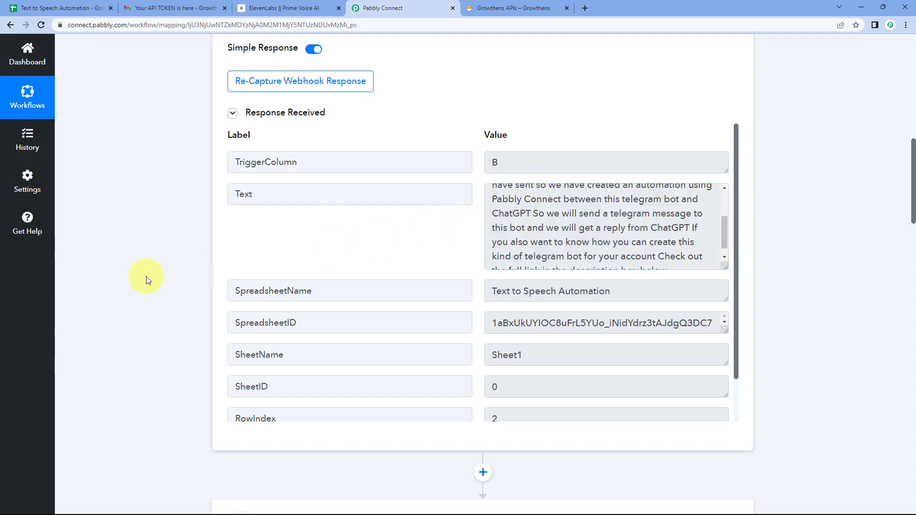
Step: Map the Make TTS request's Text field to the Text value from the Google Sheets trigger
scroll(146, 277, down, 10)
scroll(176, 286, down, 20)
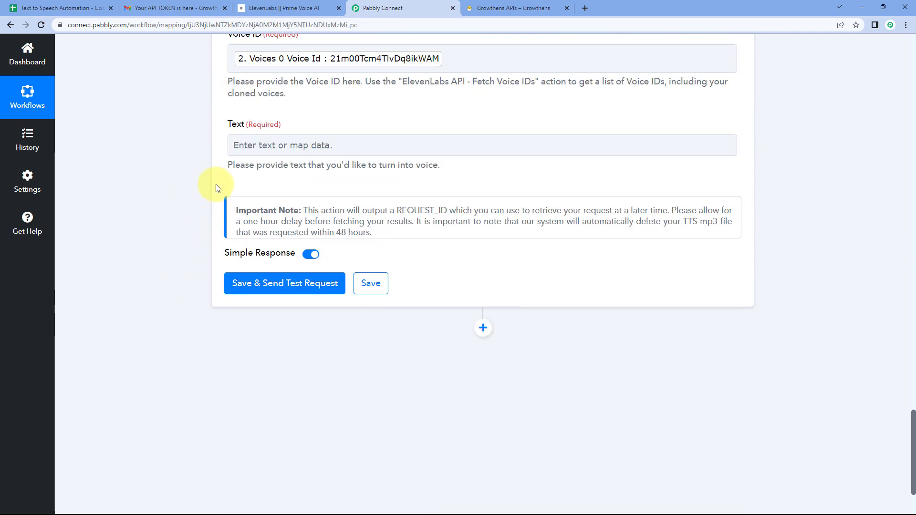
click(284, 144)
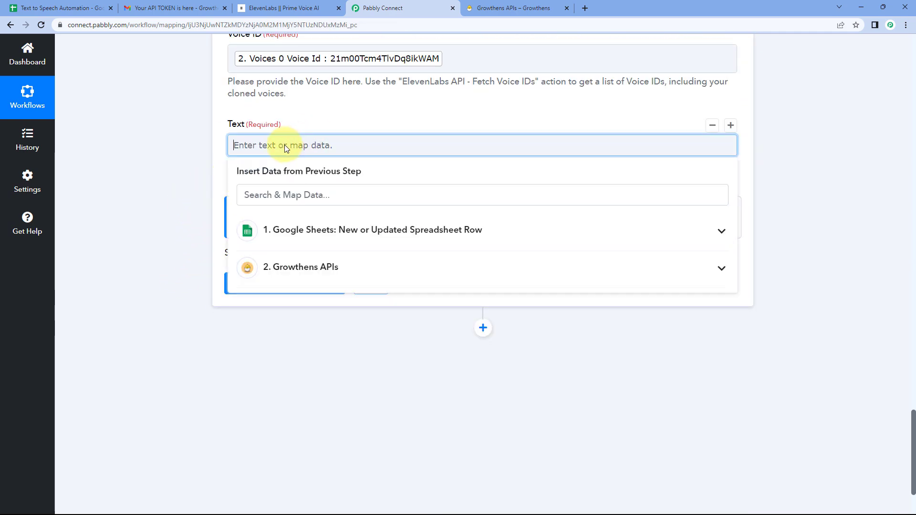
click(330, 233)
click(296, 287)
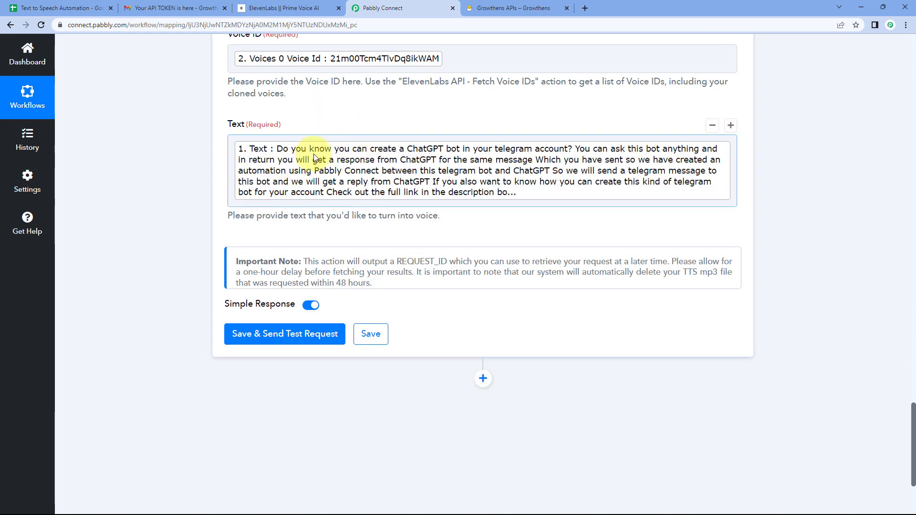
Step: View the Date and Text cells of row 3 in the Text to Speech Automation spreadsheet, ending back in Pabbly Connect
click(52, 8)
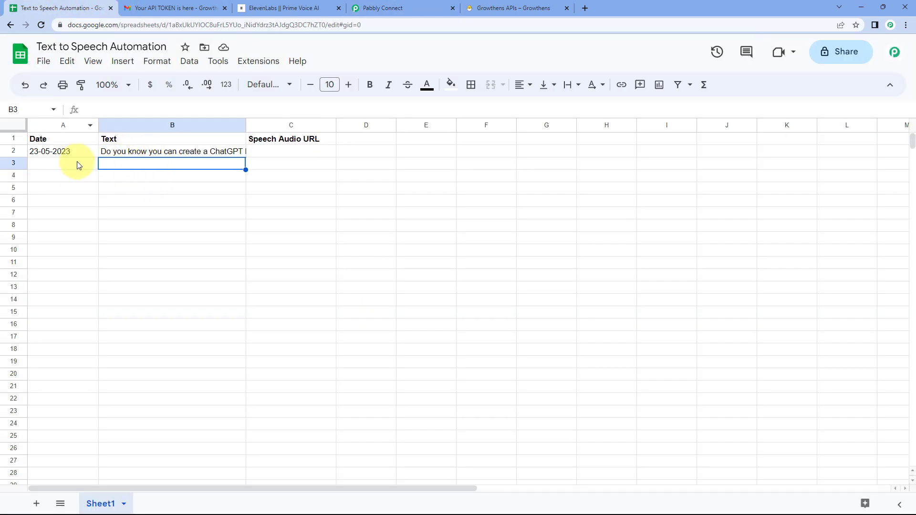
drag(79, 165, 198, 164)
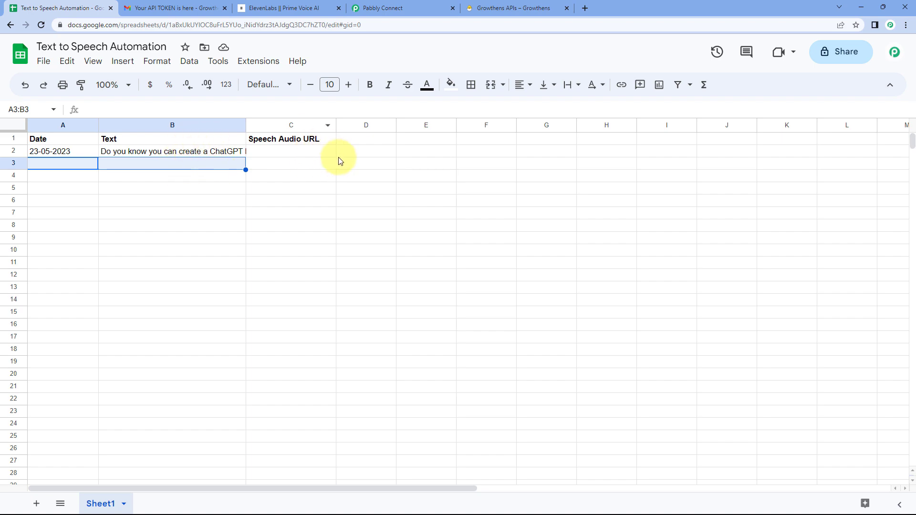
click(399, 8)
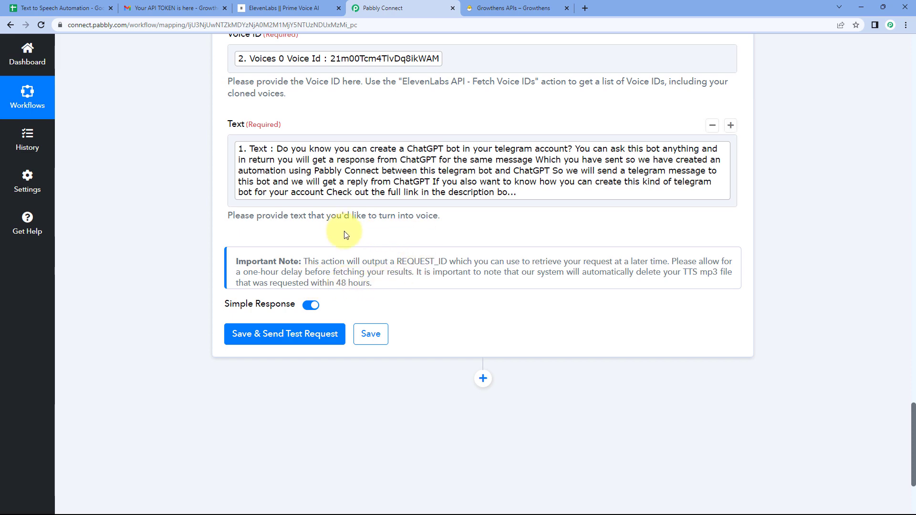
Step: Review the Make TTS request's API key, Voice ID and Text fields and the Important Note below them
scroll(374, 224, up, 6)
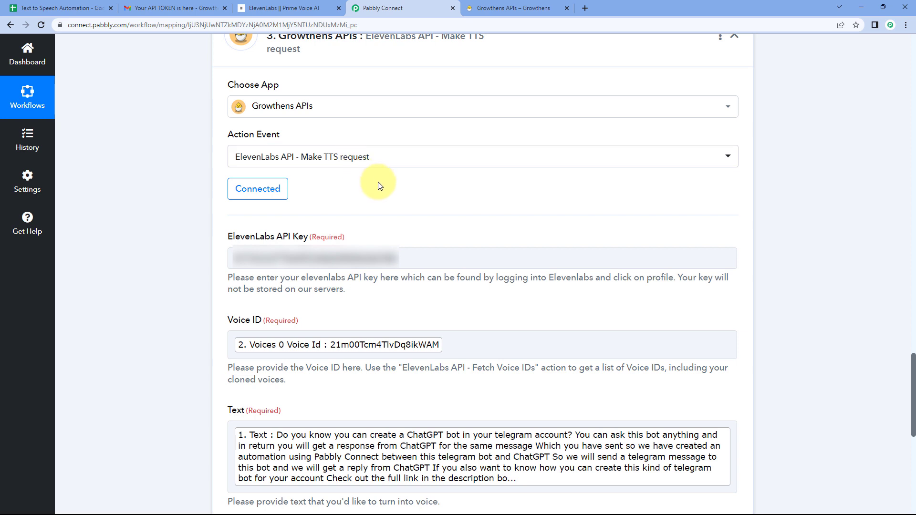
scroll(344, 203, down, 1)
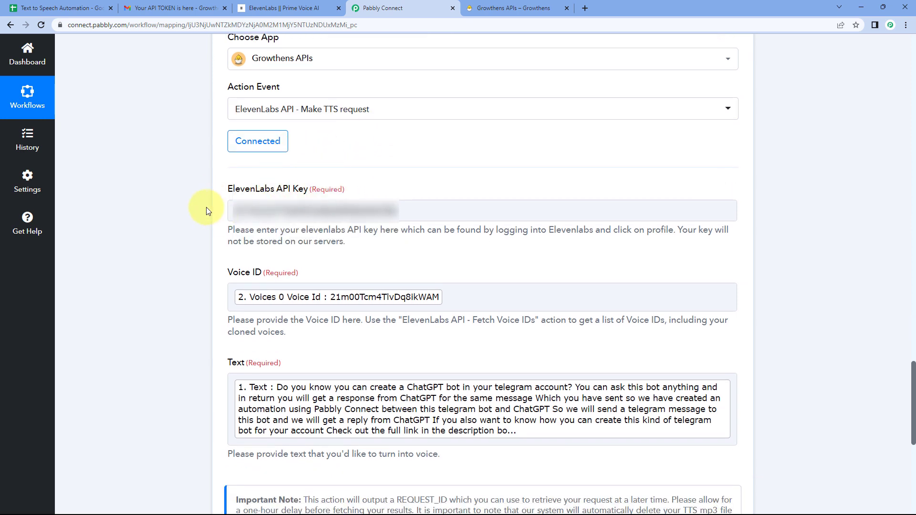
scroll(203, 220, down, 1)
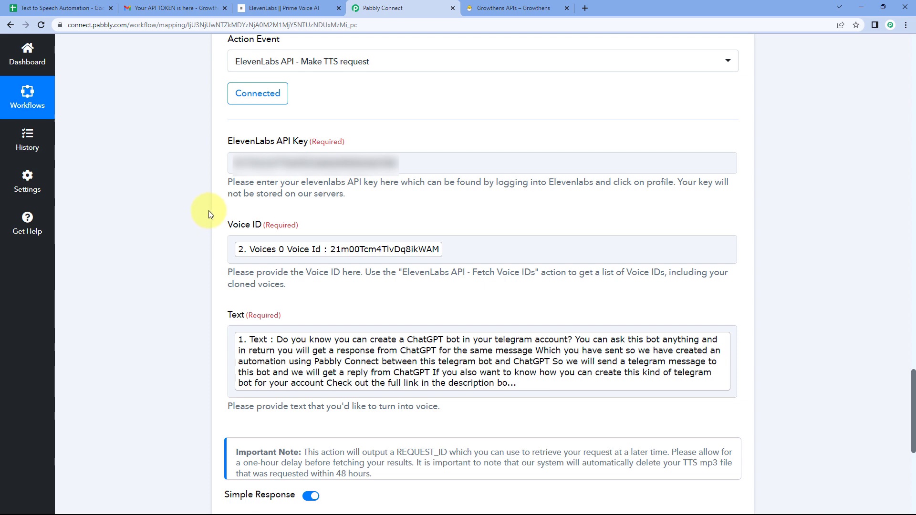
scroll(234, 233, down, 4)
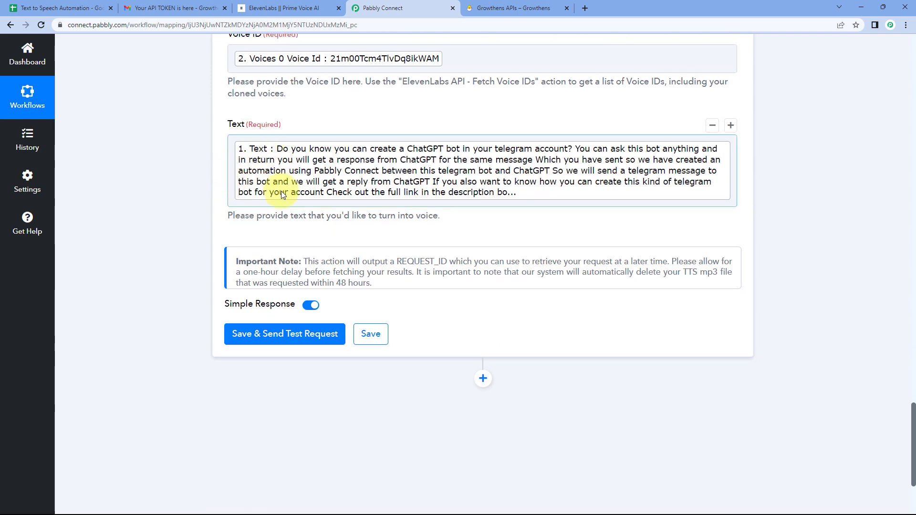
scroll(375, 214, down, 1)
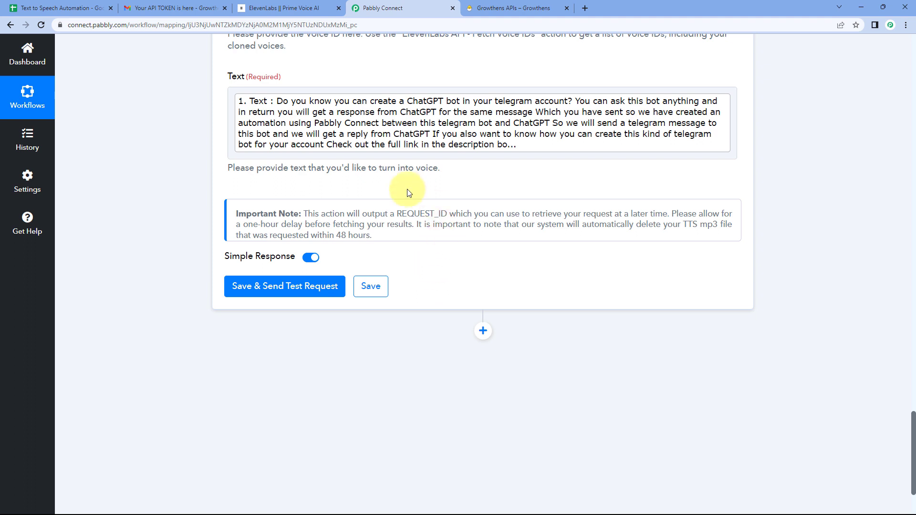
scroll(382, 210, up, 2)
scroll(389, 248, down, 1)
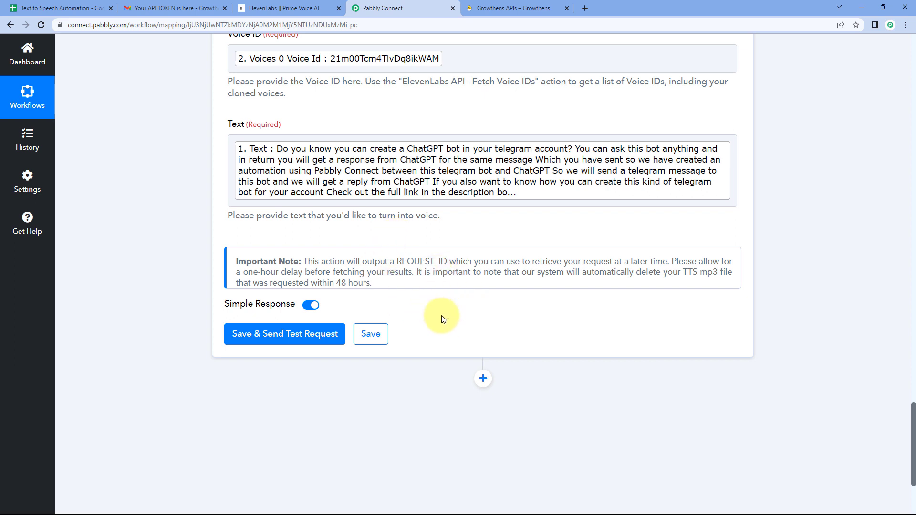
Step: Save the Make TTS request action, send its test request and inspect the Request ID in the response
click(280, 335)
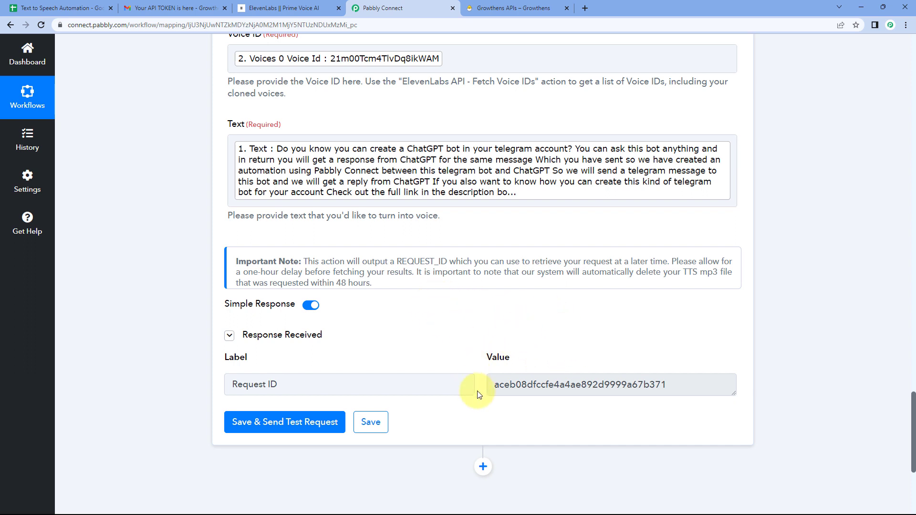
drag(494, 389, 668, 384)
click(453, 321)
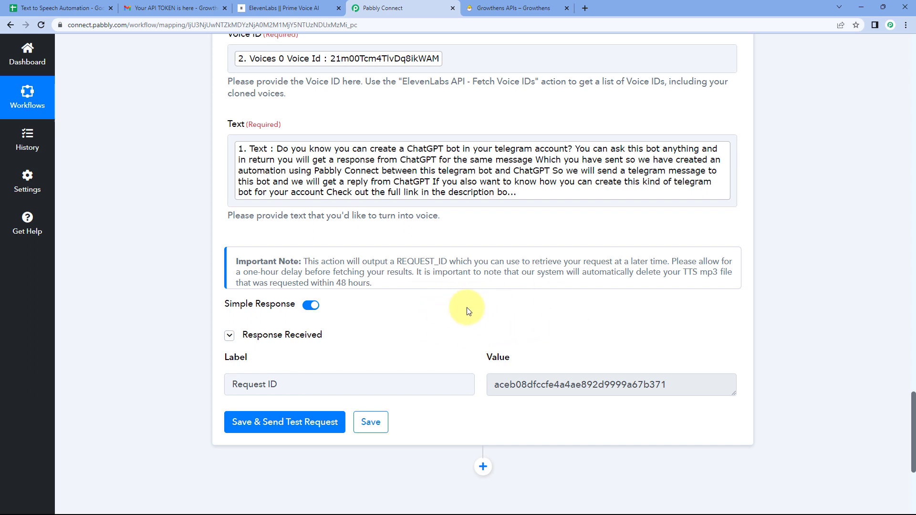
mouse_move(463, 231)
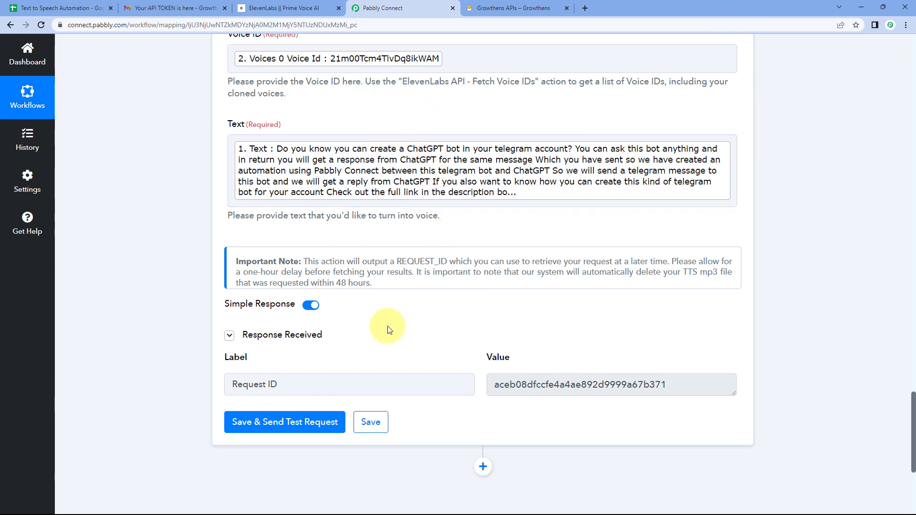
Step: Add a Delay by Pabbly action step after the Make TTS request
scroll(446, 293, down, 5)
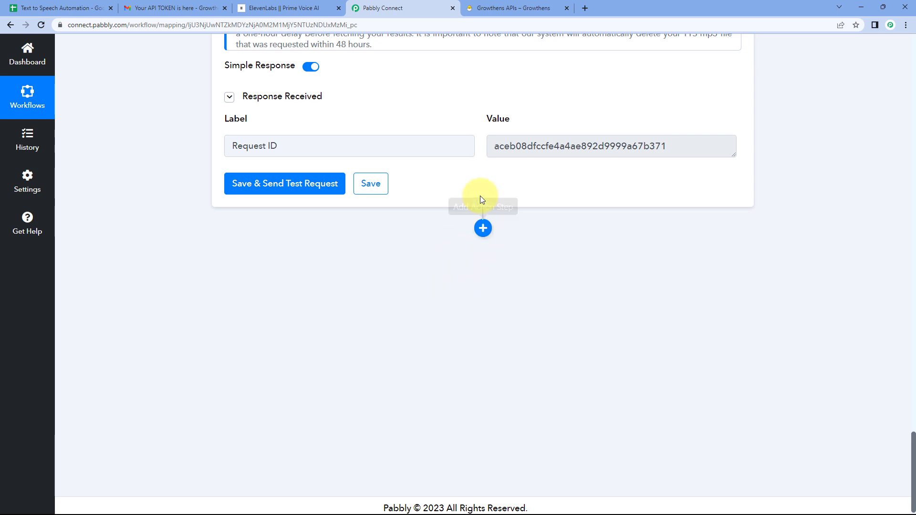
click(487, 229)
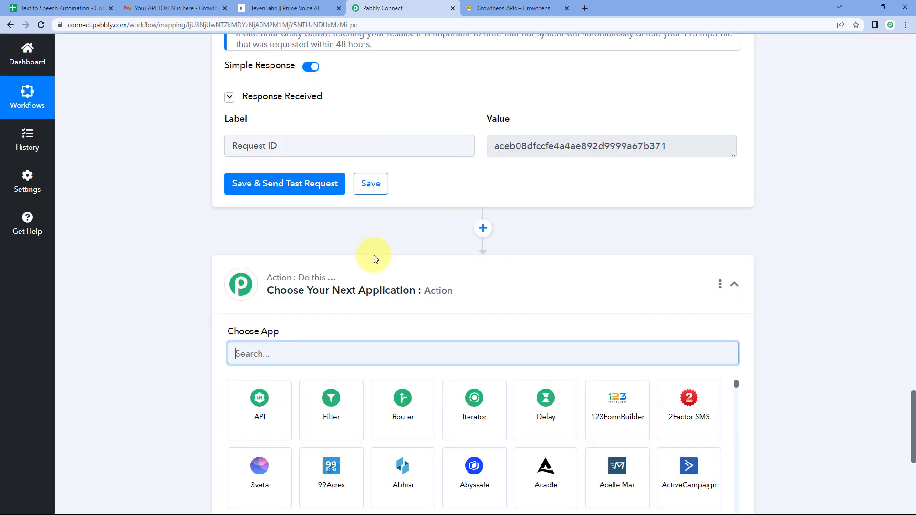
scroll(377, 258, down, 2)
click(537, 317)
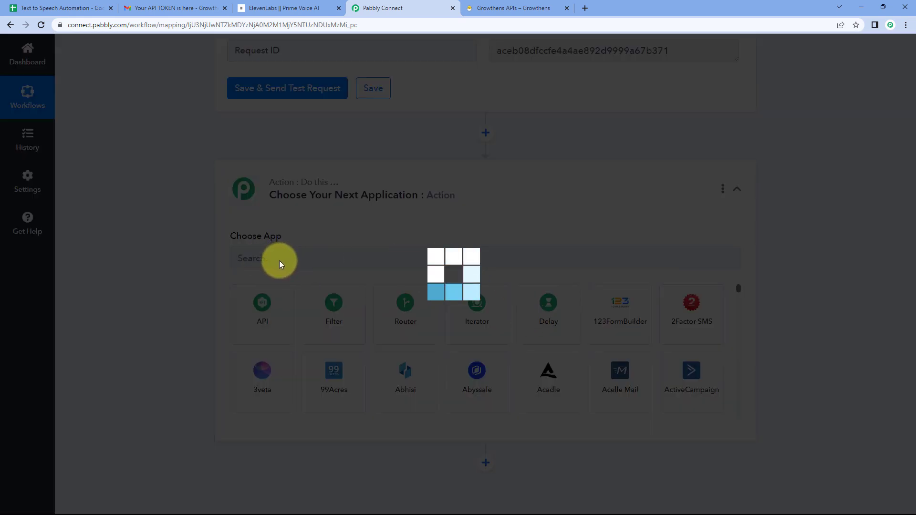
scroll(229, 262, down, 2)
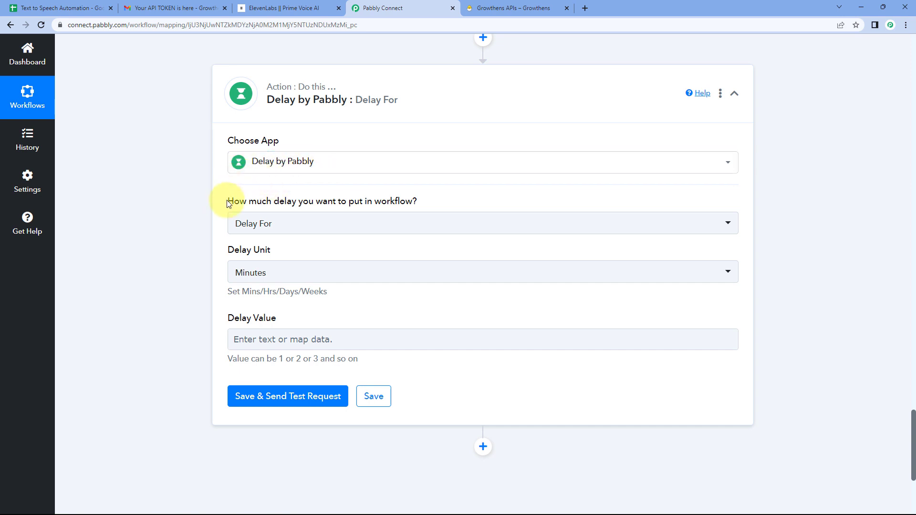
Step: Set the delay type to Delay For and the Delay Unit to Hours
mouse_move(300, 196)
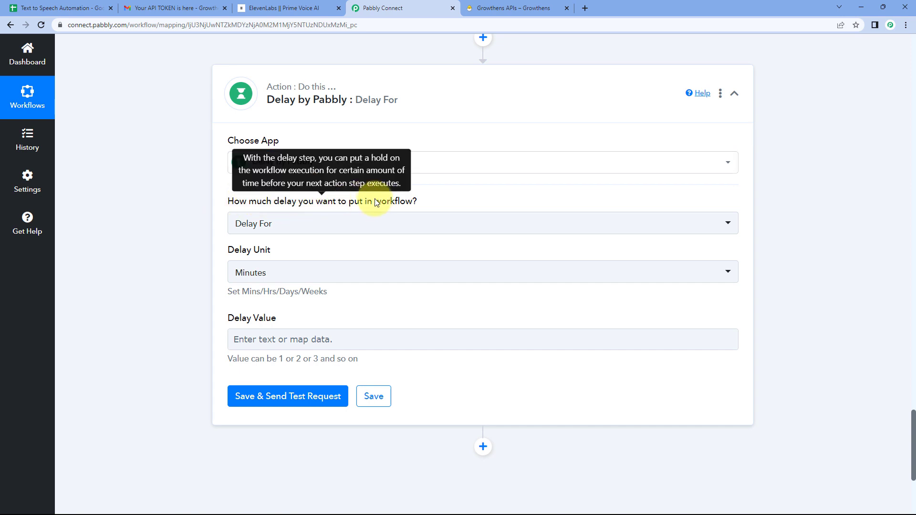
click(279, 224)
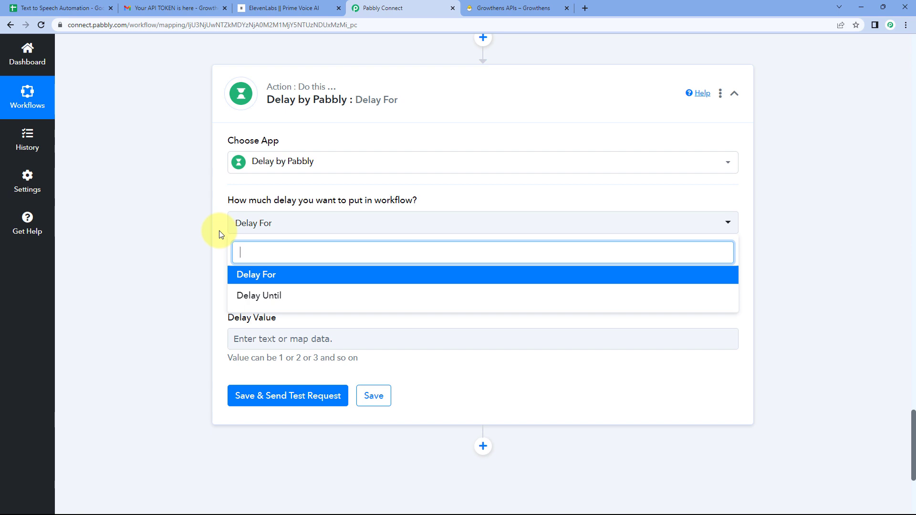
click(256, 279)
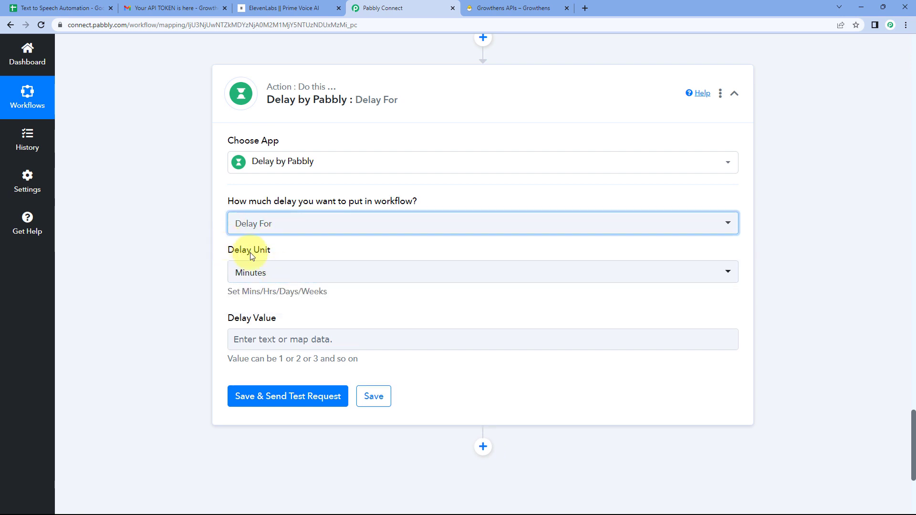
click(286, 271)
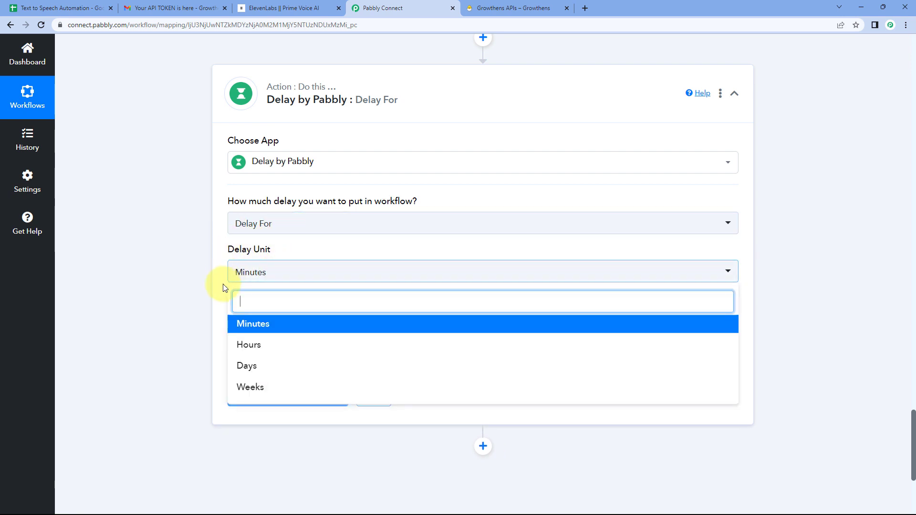
click(253, 346)
scroll(242, 246, down, 1)
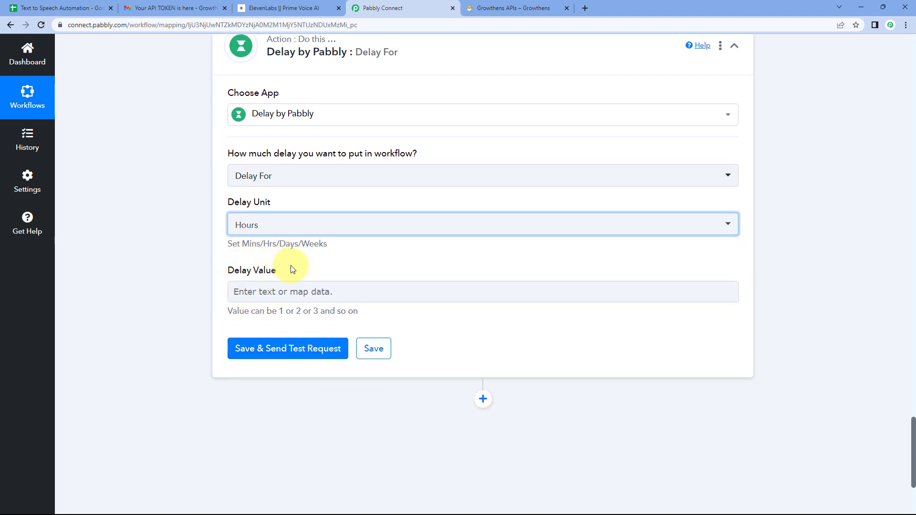
Step: Set the Delay Value to 1, save the delay step with a test request, and collapse it
click(259, 289)
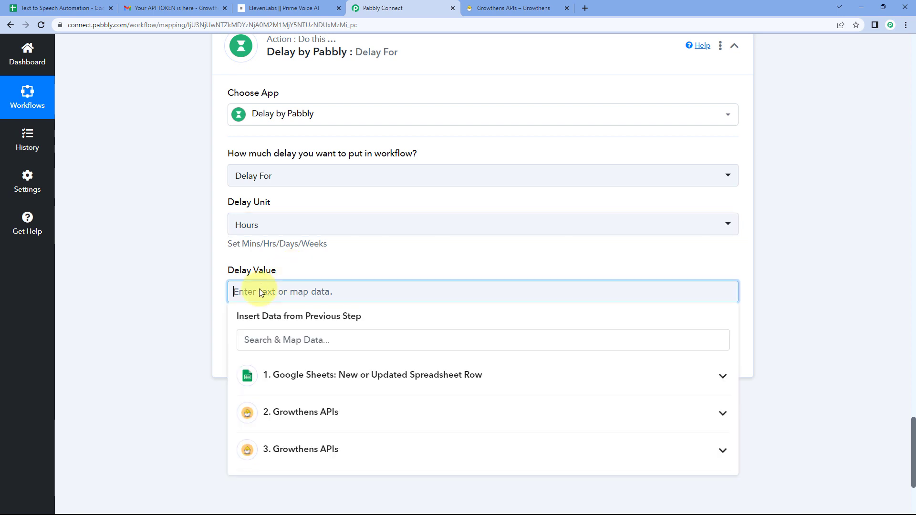
text(1)
click(311, 255)
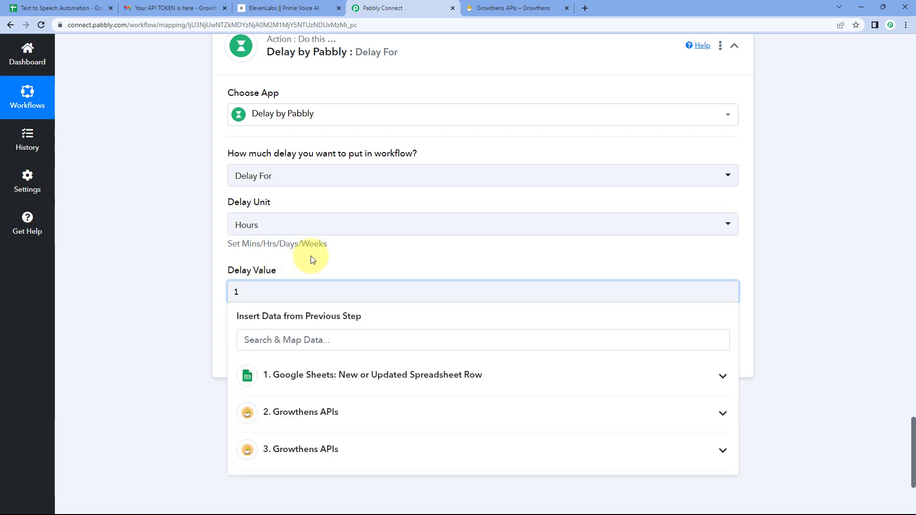
click(284, 350)
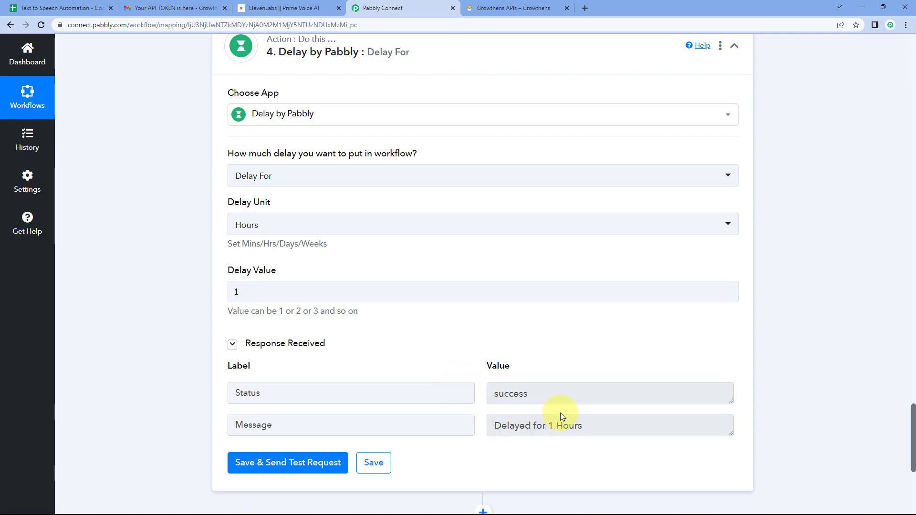
scroll(451, 157, up, 3)
click(454, 183)
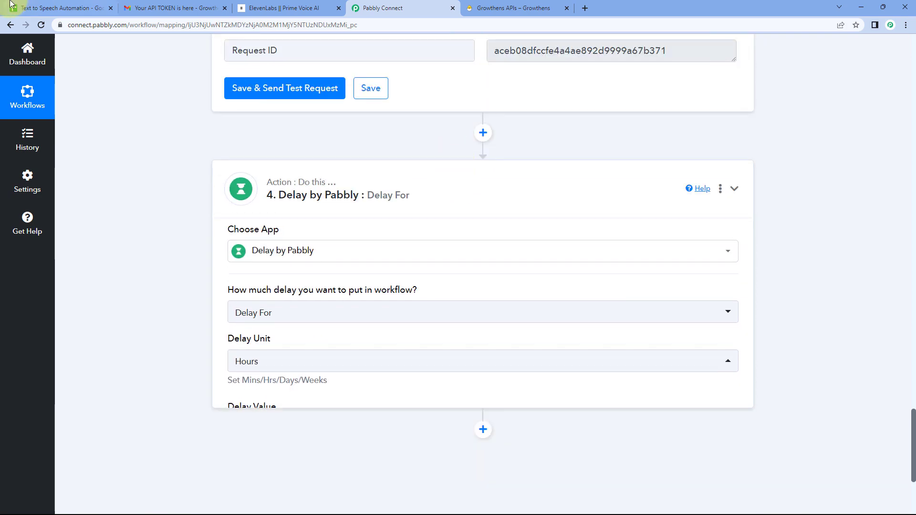
Step: Review the spreadsheet's Text column and the Make TTS request's Voice ID, Text, Important Note and Request ID response
click(10, 6)
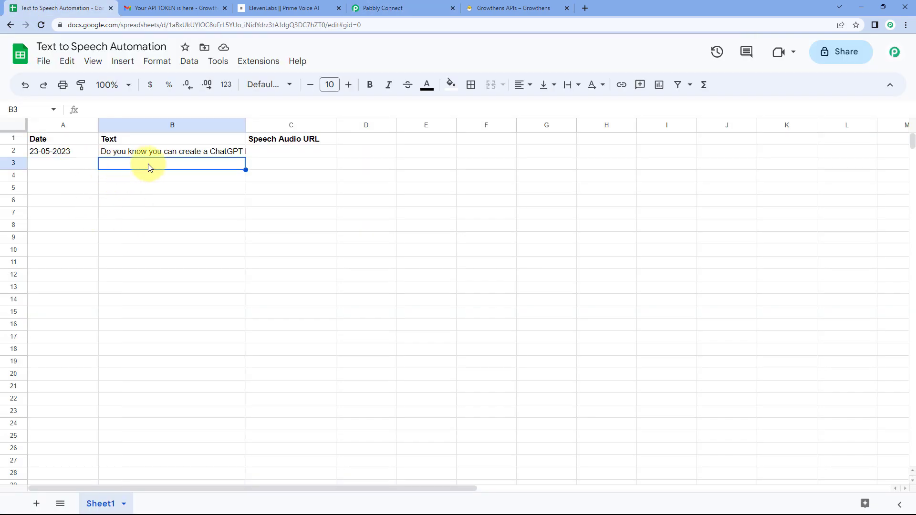
click(396, 5)
scroll(434, 140, up, 9)
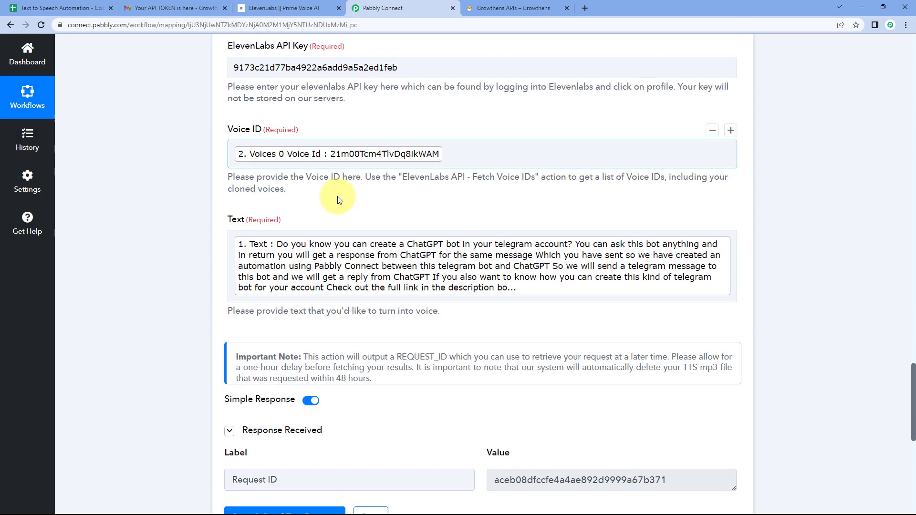
scroll(346, 187, up, 4)
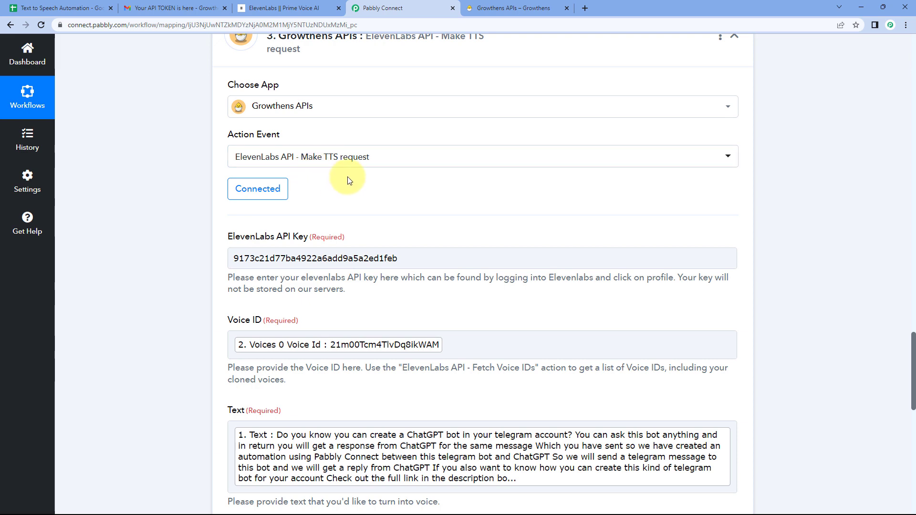
scroll(350, 184, down, 3)
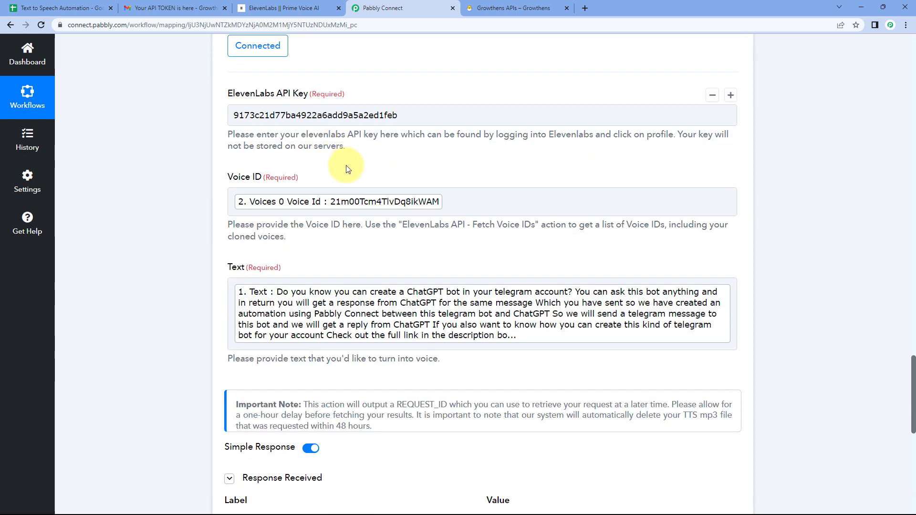
scroll(322, 190, down, 3)
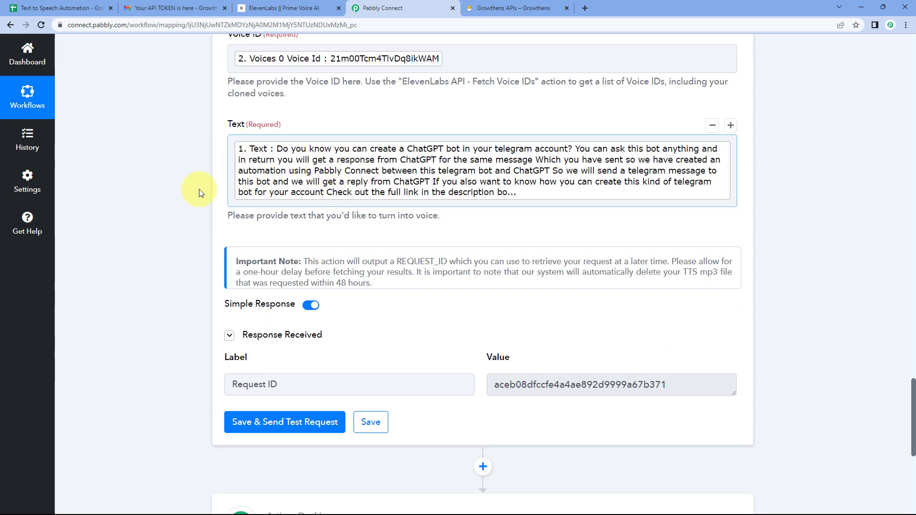
scroll(201, 206, down, 5)
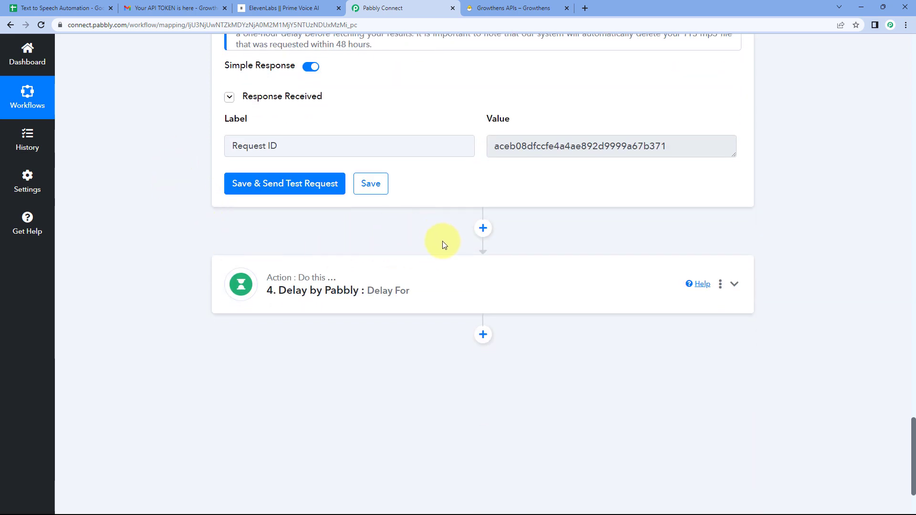
scroll(461, 245, down, 2)
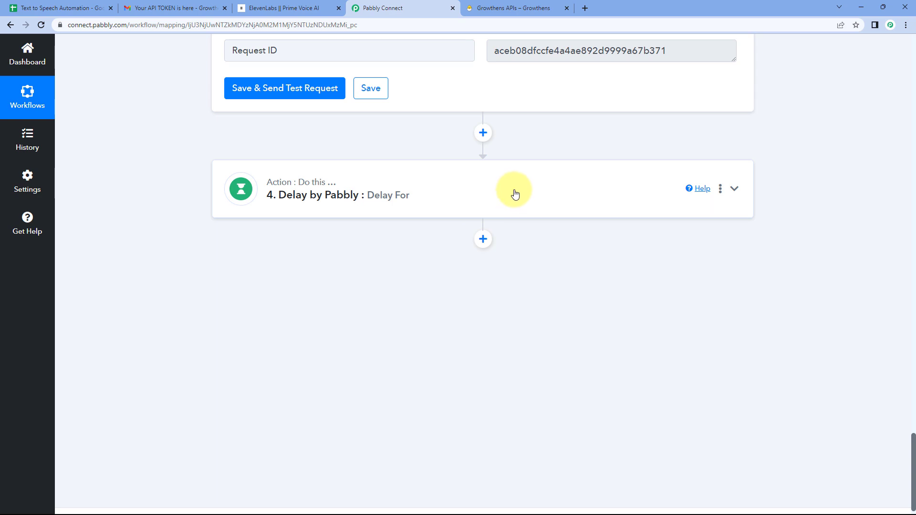
scroll(507, 196, up, 5)
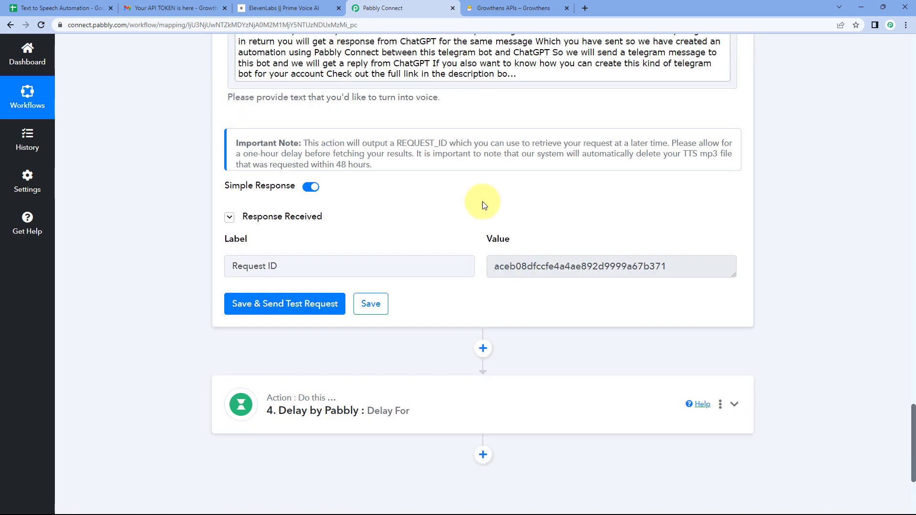
scroll(482, 201, up, 3)
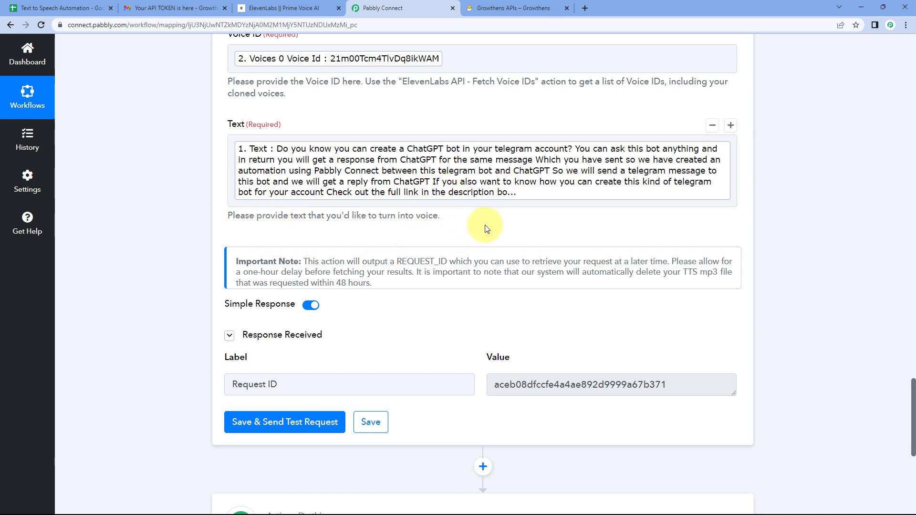
scroll(450, 227, down, 6)
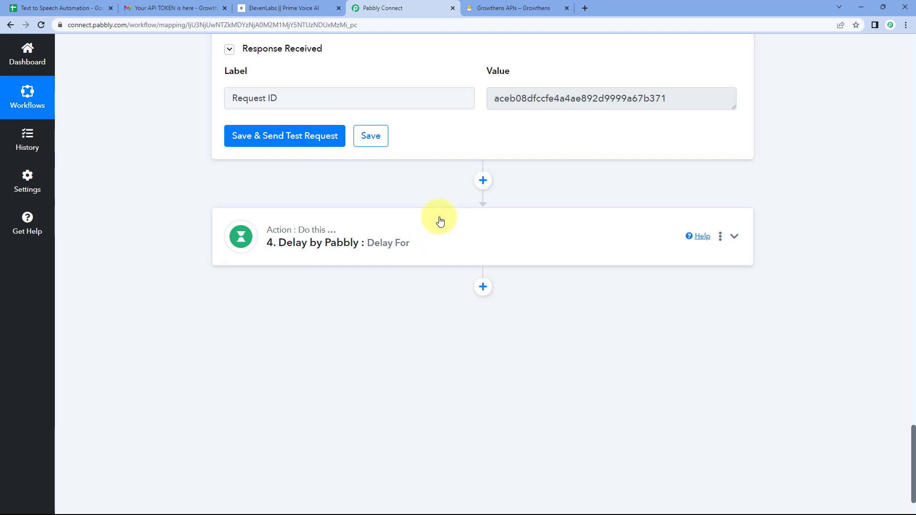
Step: Review the Delay by Pabbly settings and the spreadsheet's Speech Audio URL column, then collapse the delay step
click(428, 234)
scroll(208, 193, down, 3)
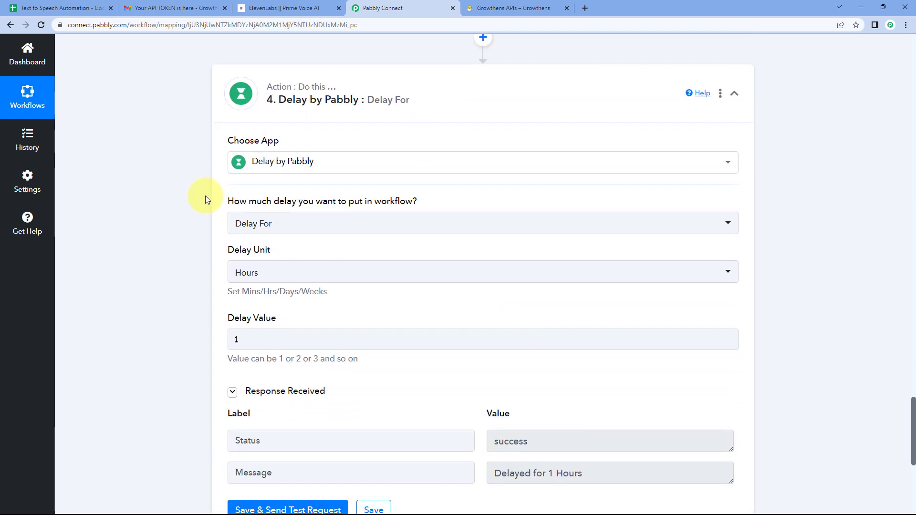
click(62, 8)
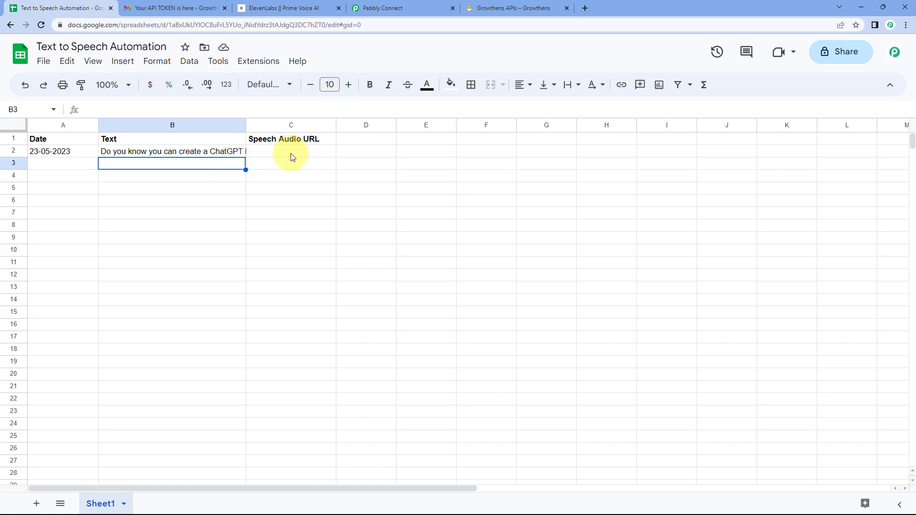
click(406, 8)
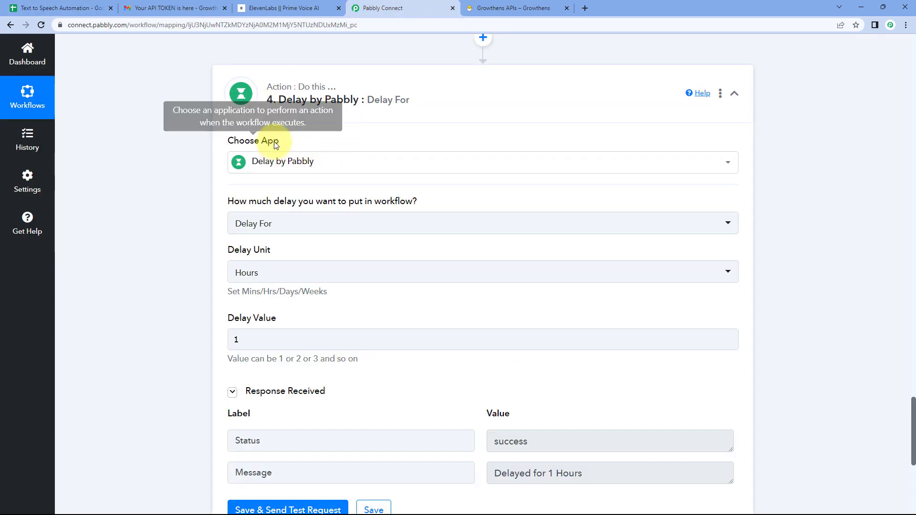
click(353, 106)
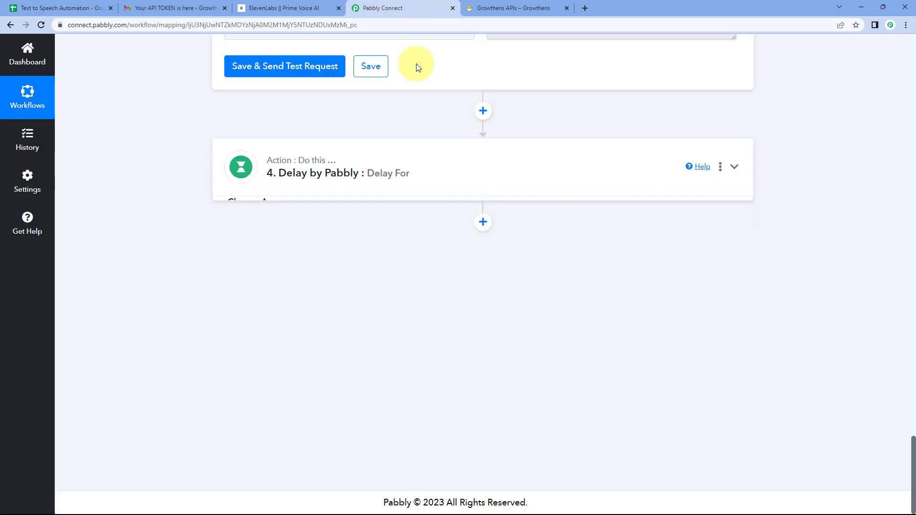
Step: Examine the Request ID in the Make TTS request response and the Important Note about retrieving results
scroll(426, 143, up, 3)
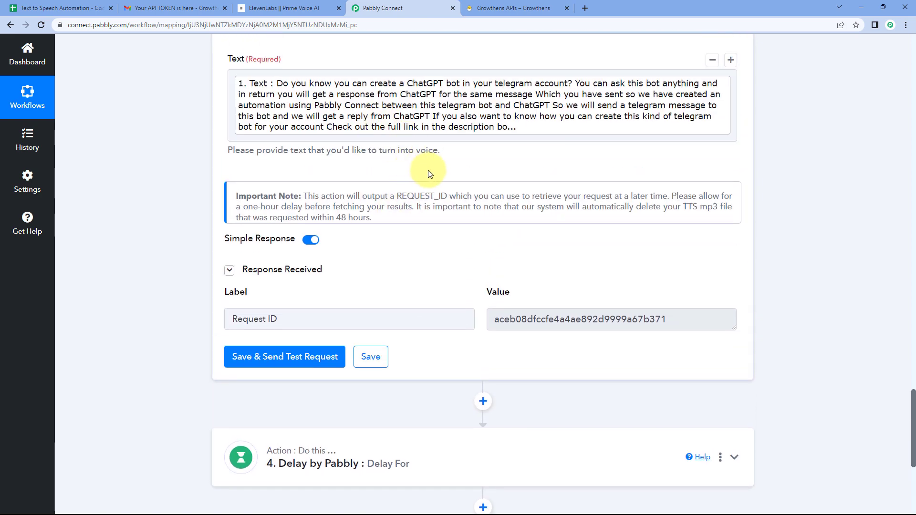
scroll(416, 239, down, 5)
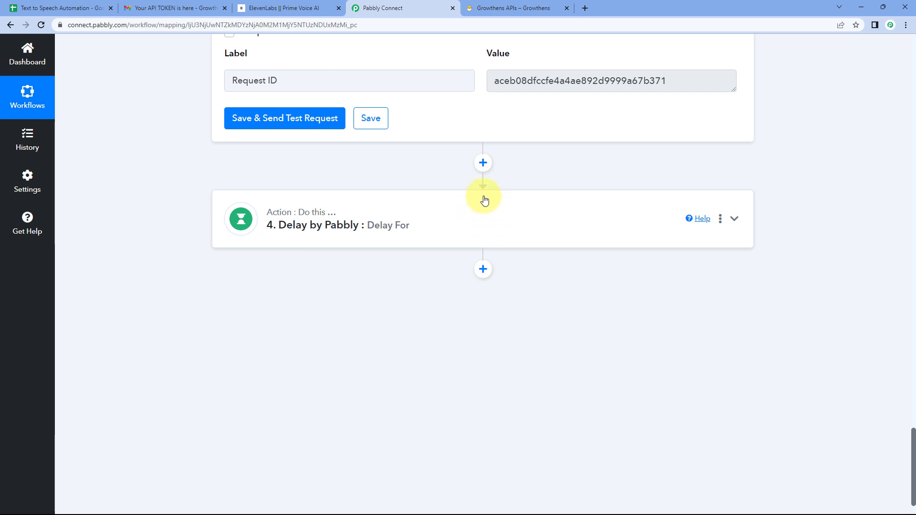
scroll(470, 204, up, 2)
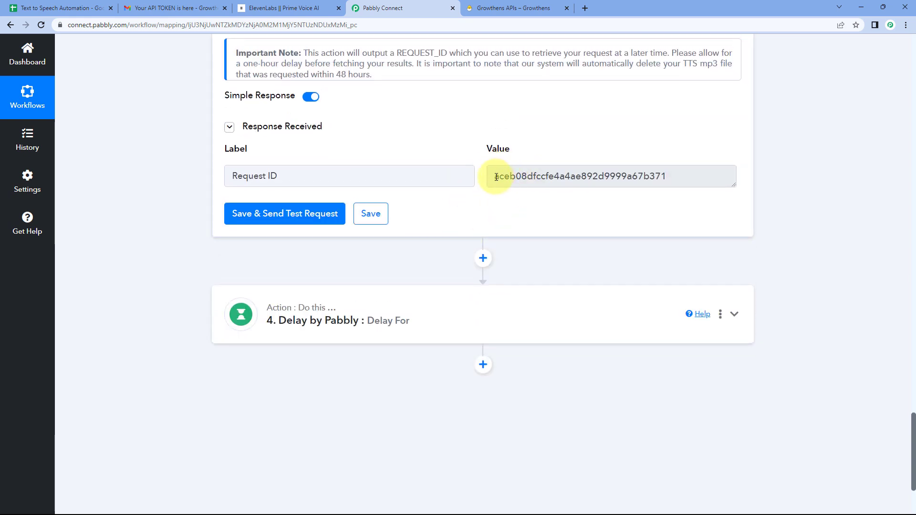
drag(492, 177, 654, 176)
click(599, 139)
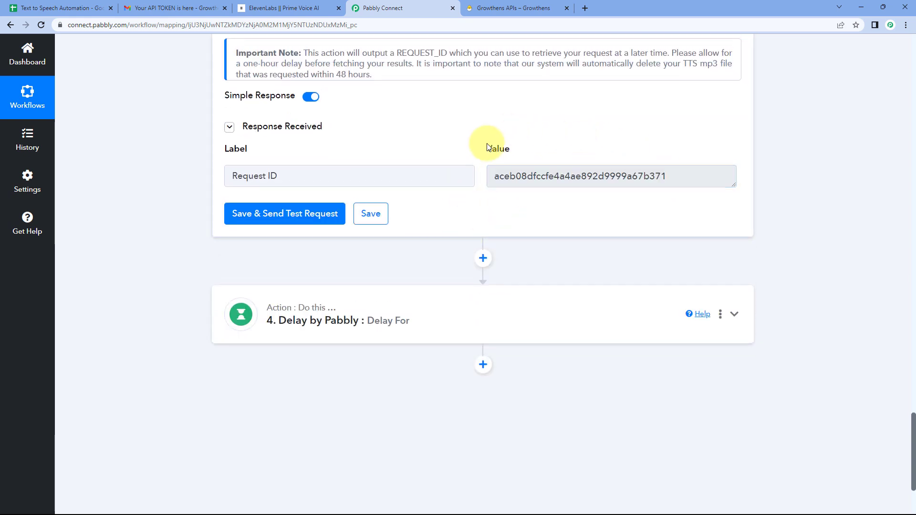
drag(496, 179, 665, 176)
click(573, 135)
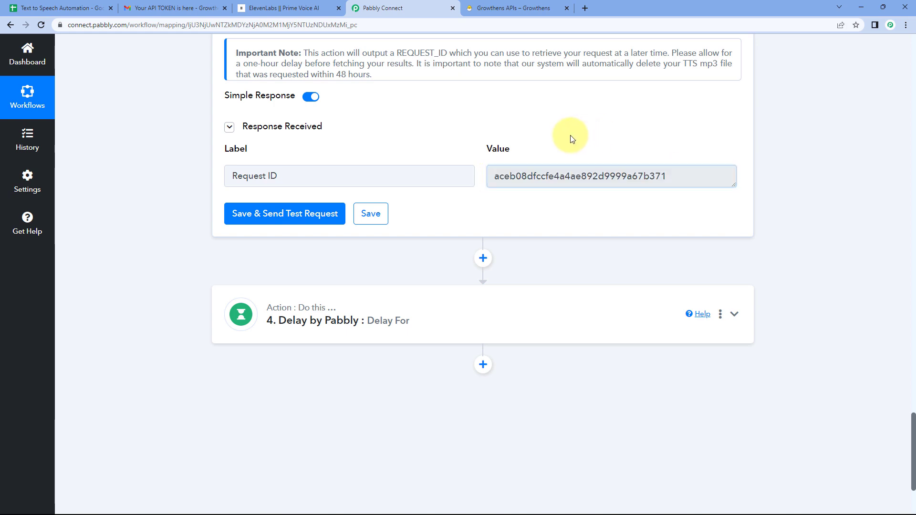
scroll(435, 135, up, 3)
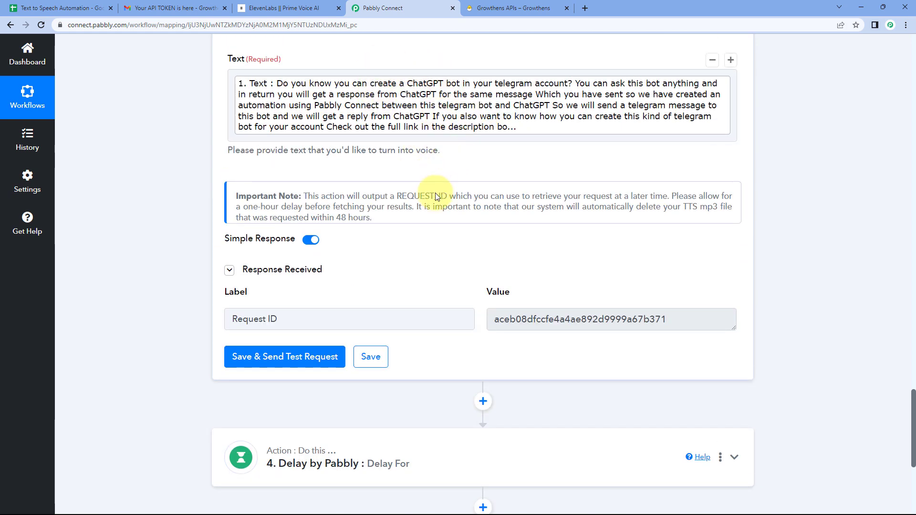
Step: Add a Growthens APIs action step after the Delay by Pabbly step
scroll(435, 219, down, 6)
click(482, 225)
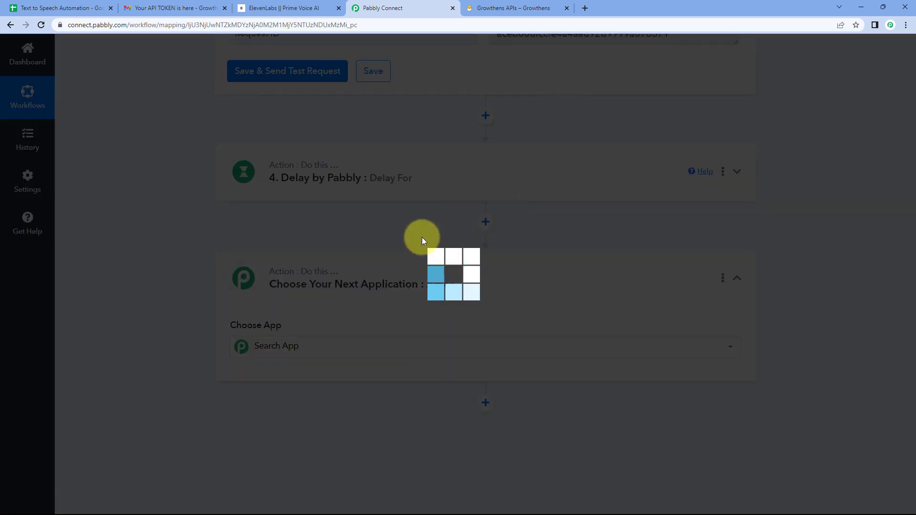
scroll(395, 230, down, 1)
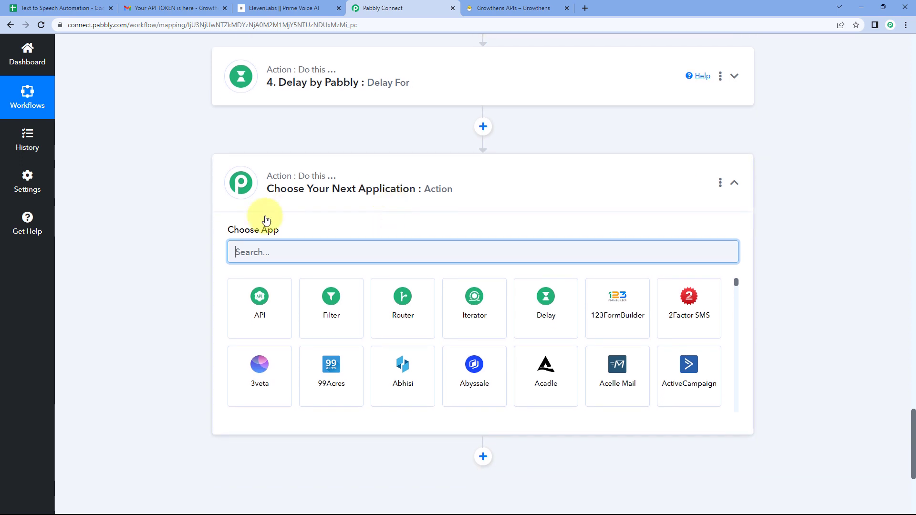
text(Grow)
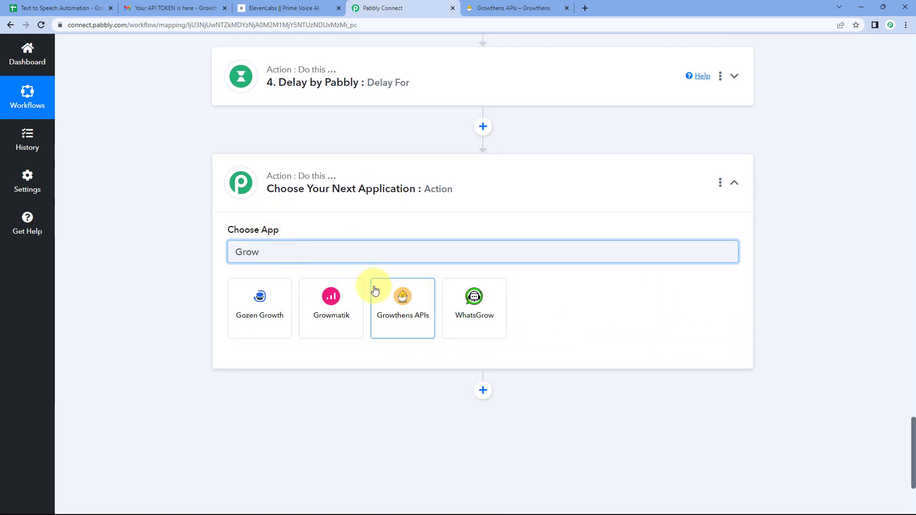
click(376, 291)
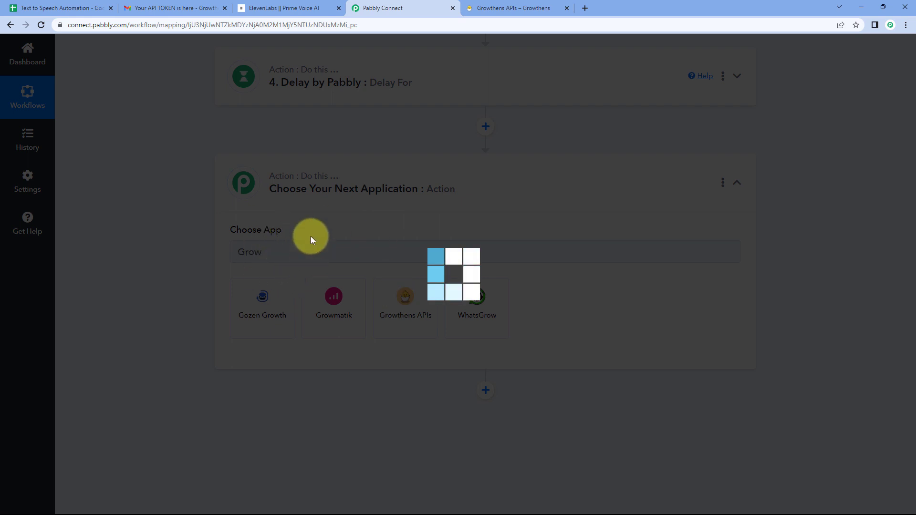
Step: Set the action event to ElevenLabs API - Get TTS request and connect it through the existing Growthens APIs #5 connection
scroll(187, 242, down, 3)
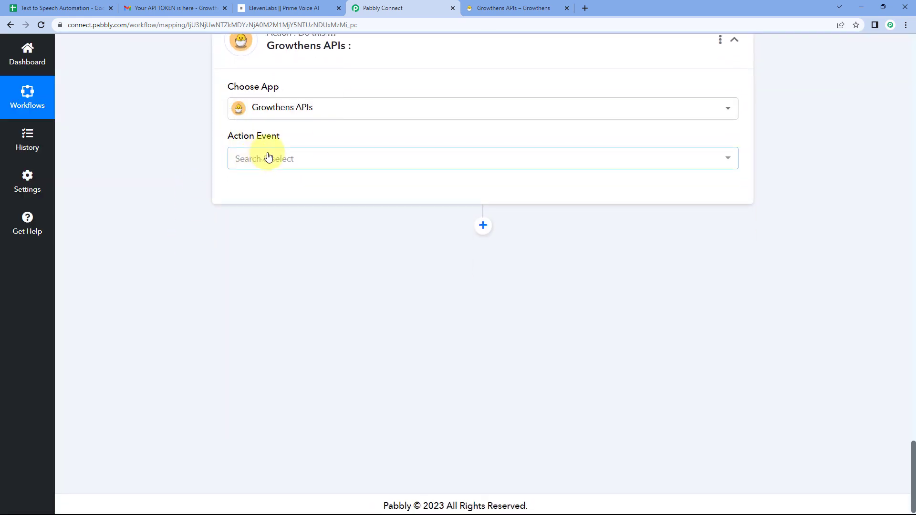
click(280, 157)
scroll(296, 334, down, 2)
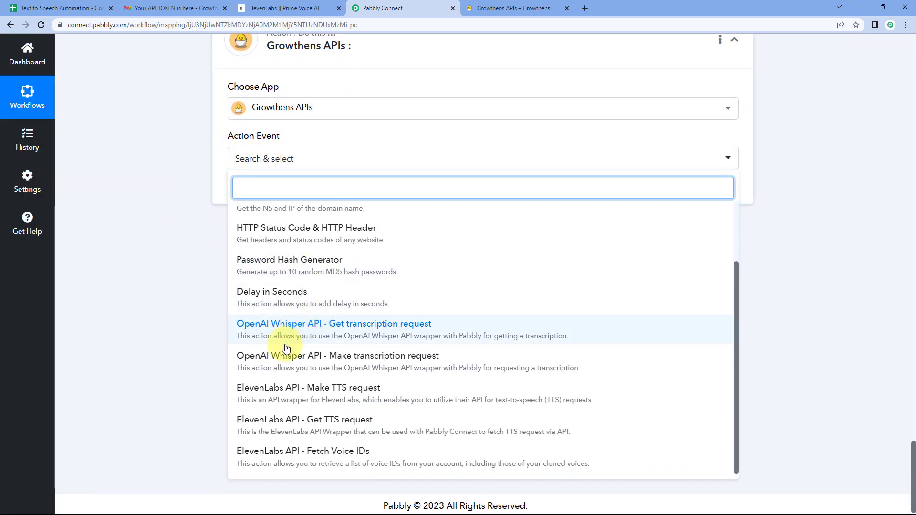
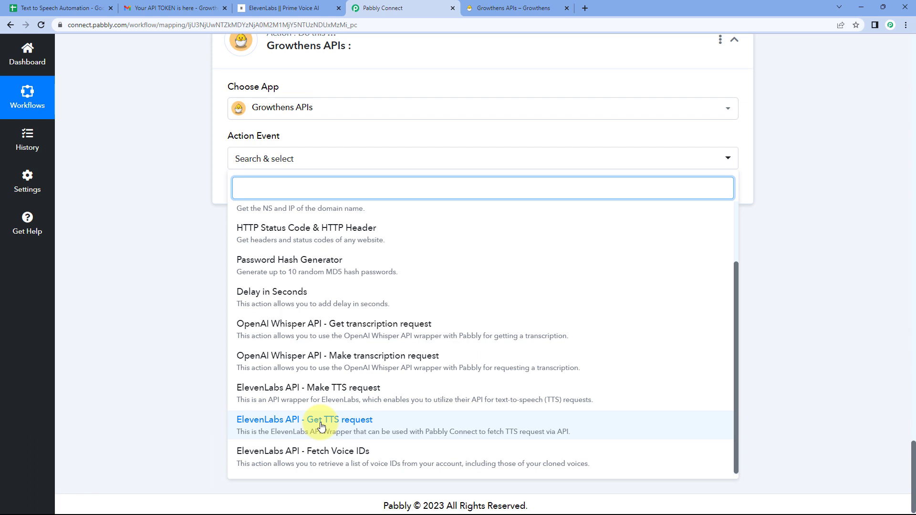
click(321, 426)
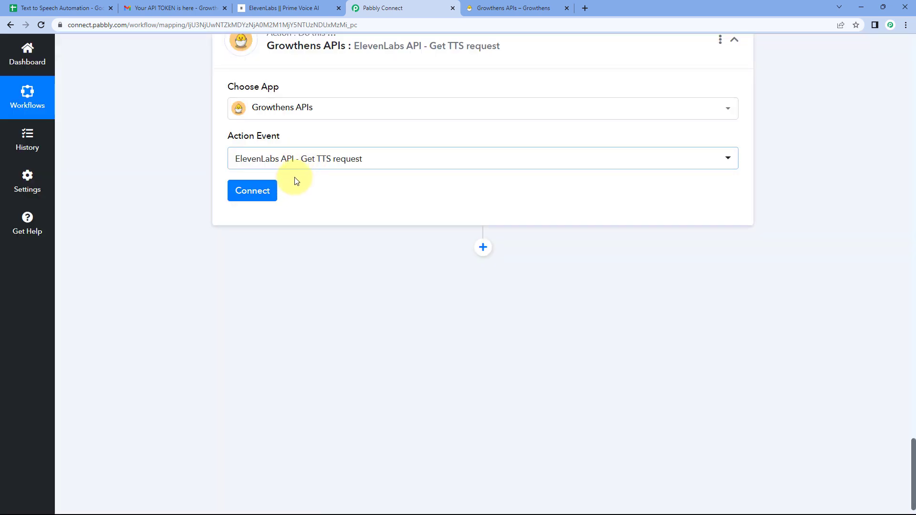
click(254, 191)
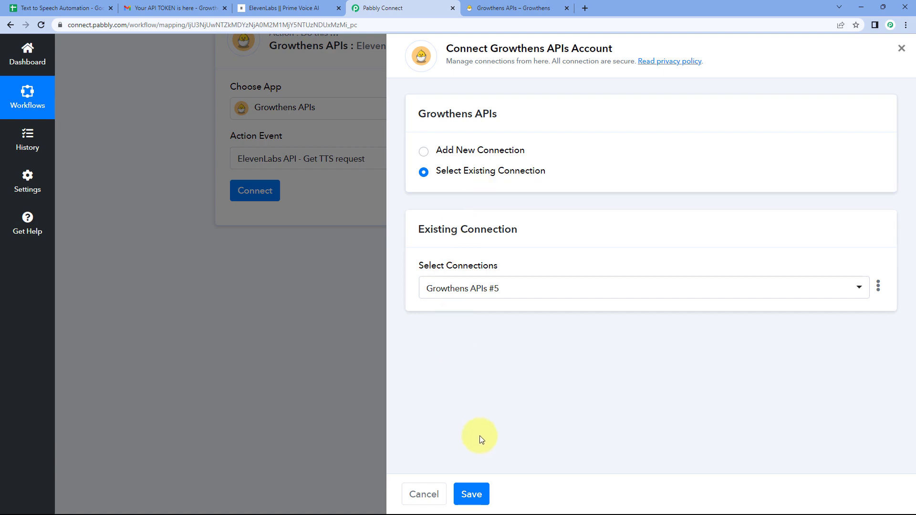
click(479, 496)
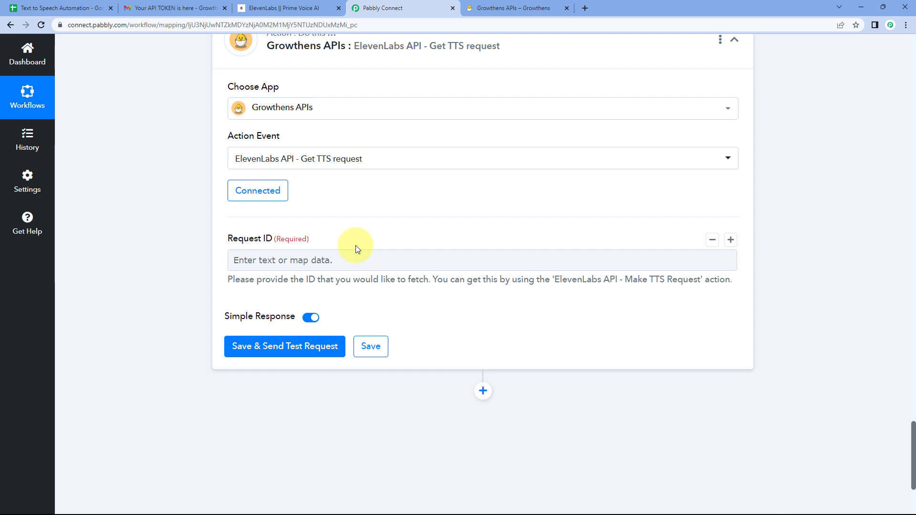
Step: Map the Get TTS request step's Request ID field to the Request ID returned by step 3, Growthens APIs
scroll(420, 243, up, 5)
scroll(446, 245, up, 3)
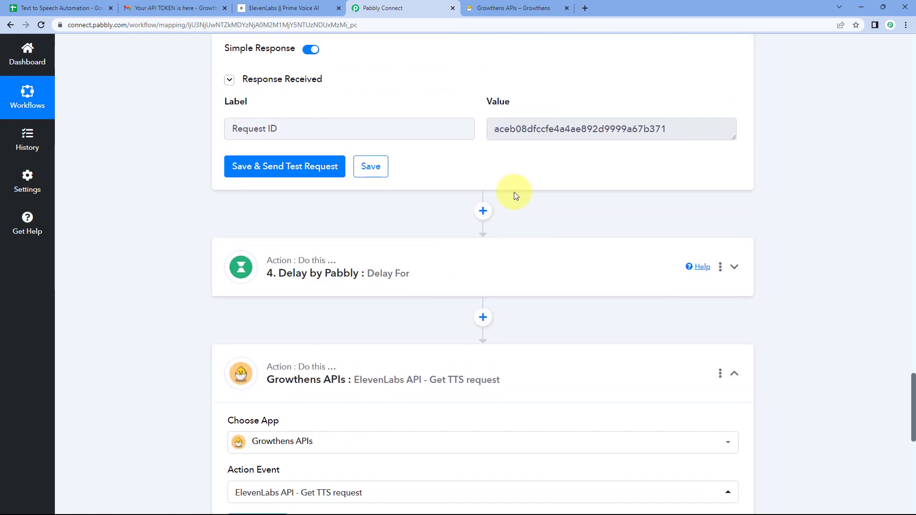
mouse_move(495, 177)
mouse_down()
mouse_move(675, 175)
mouse_move(504, 182)
mouse_up()
click(614, 148)
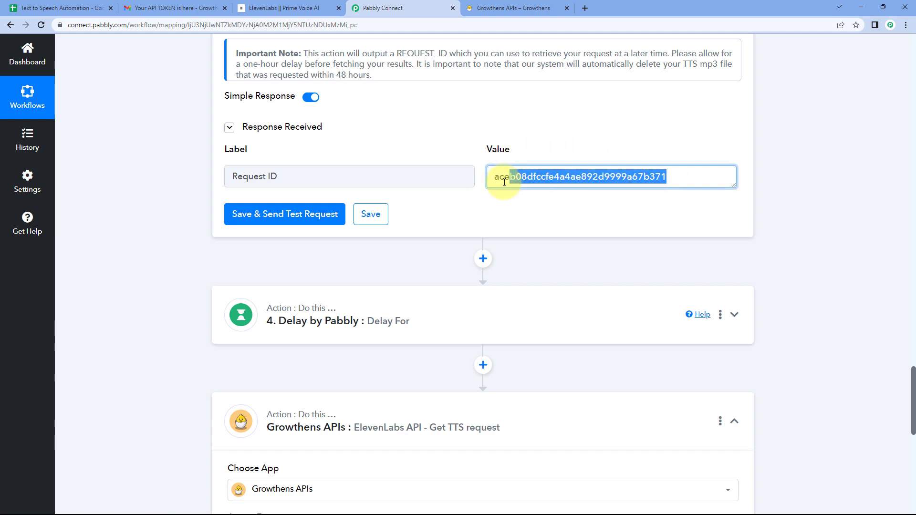
click(479, 192)
scroll(439, 206, down, 9)
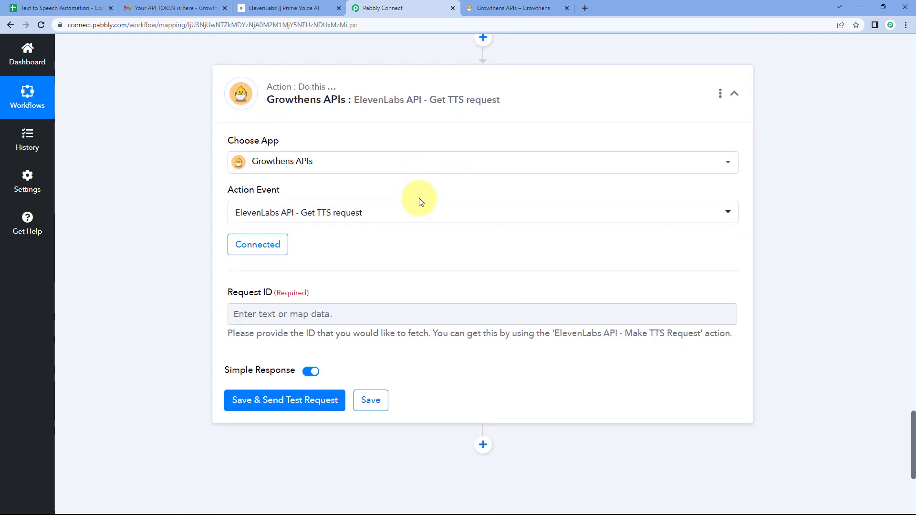
click(261, 213)
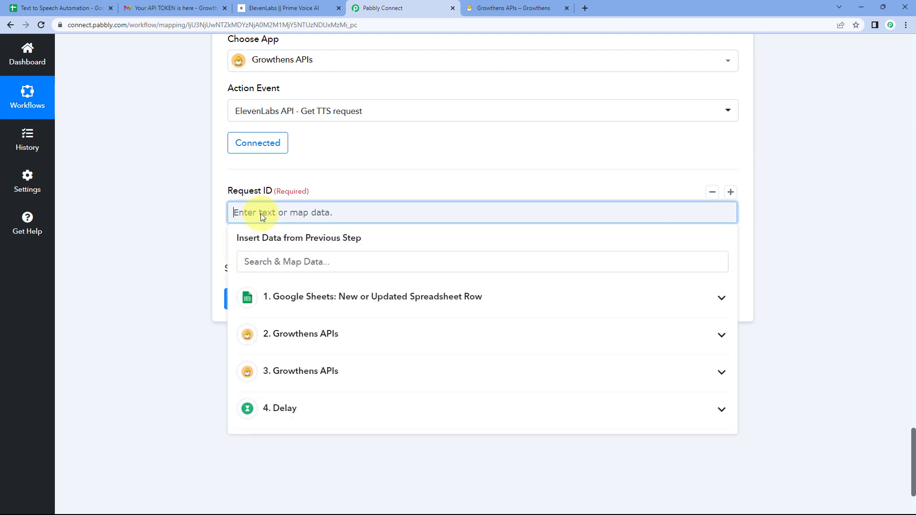
click(327, 373)
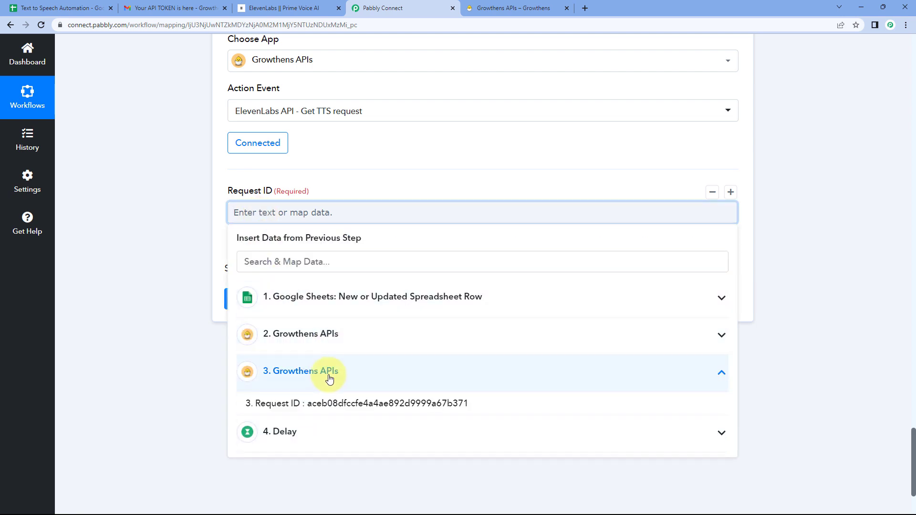
scroll(264, 284, down, 2)
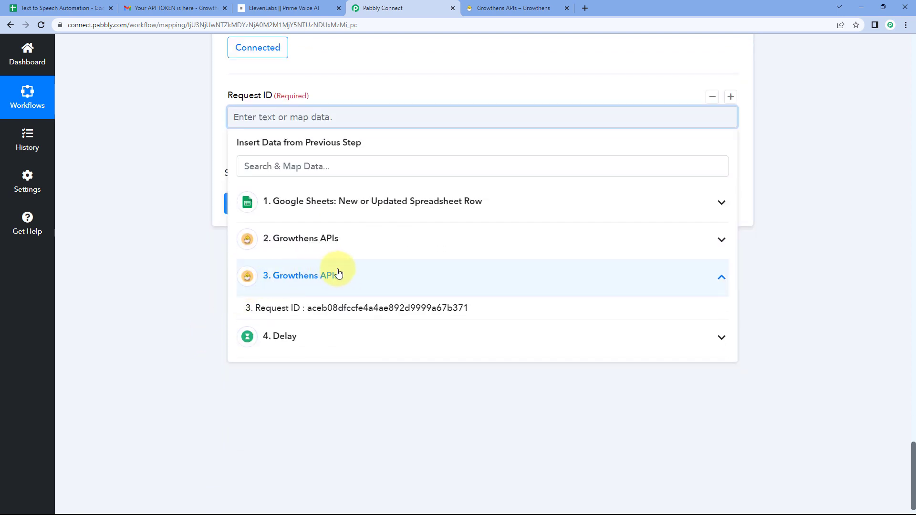
click(287, 309)
click(193, 174)
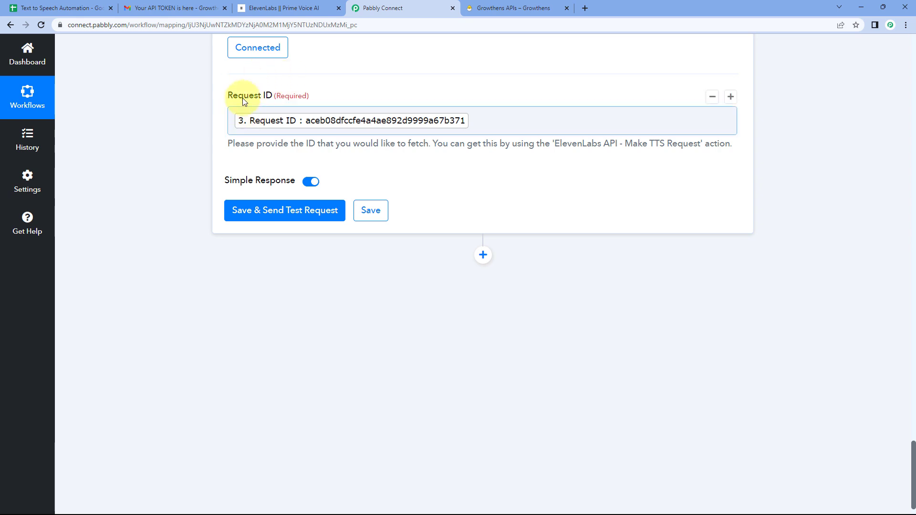
Step: Save the Get TTS request step with a test request and inspect the Id and Request ID in its response
click(283, 213)
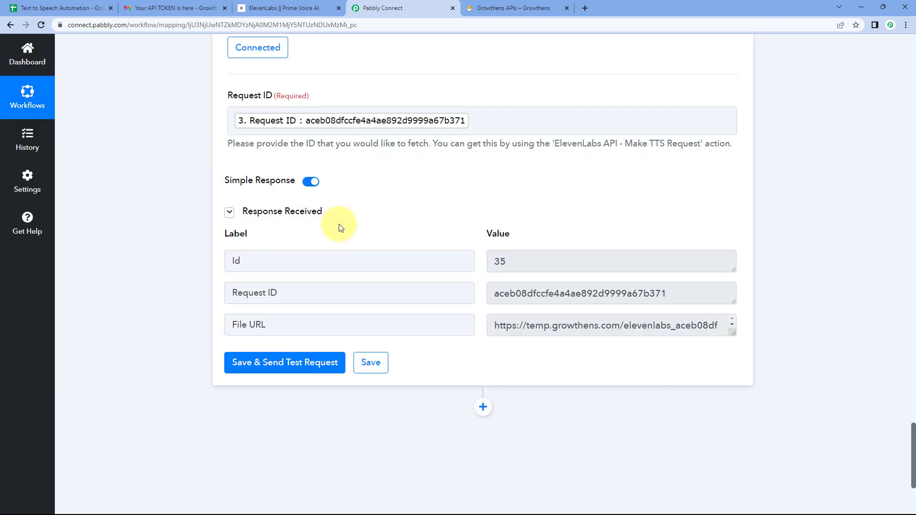
click(526, 267)
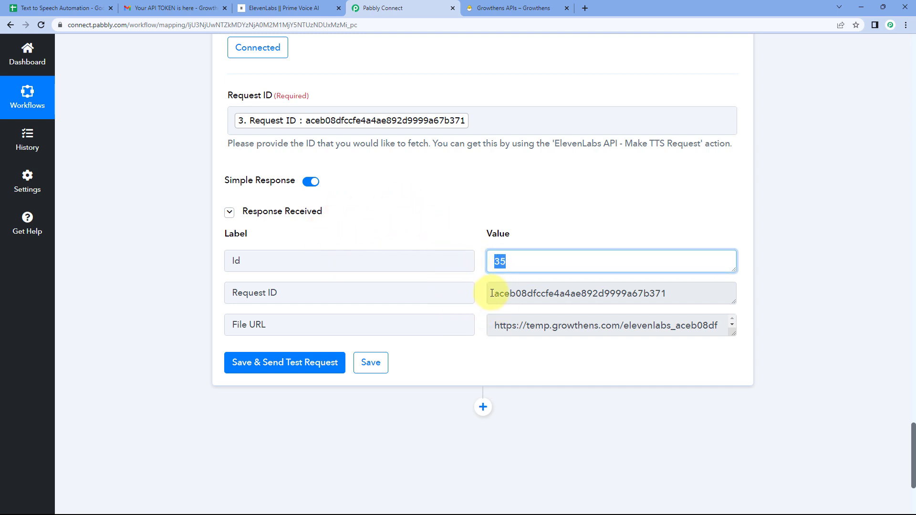
drag(491, 293, 674, 294)
click(432, 191)
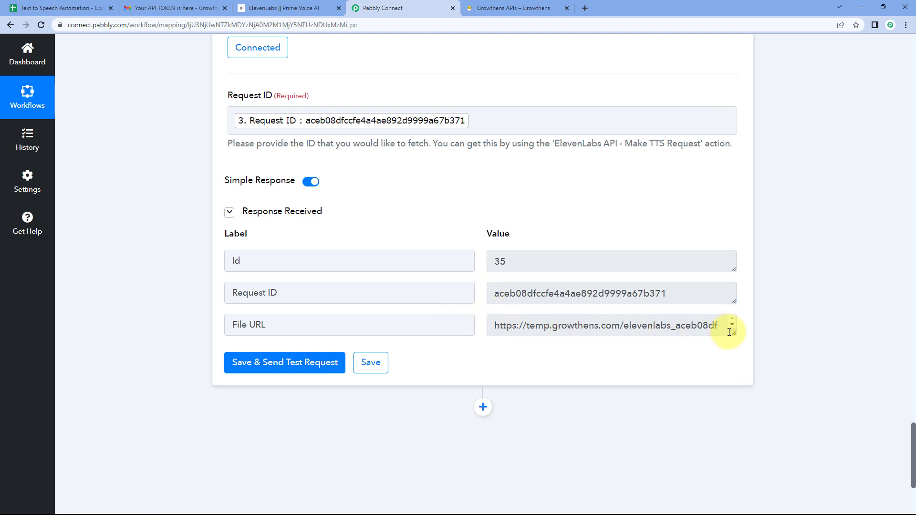
Step: Copy the complete File URL from the Get TTS response and open the audio file in a new browser tab
drag(730, 334, 726, 368)
drag(639, 340, 491, 325)
right_click(527, 336)
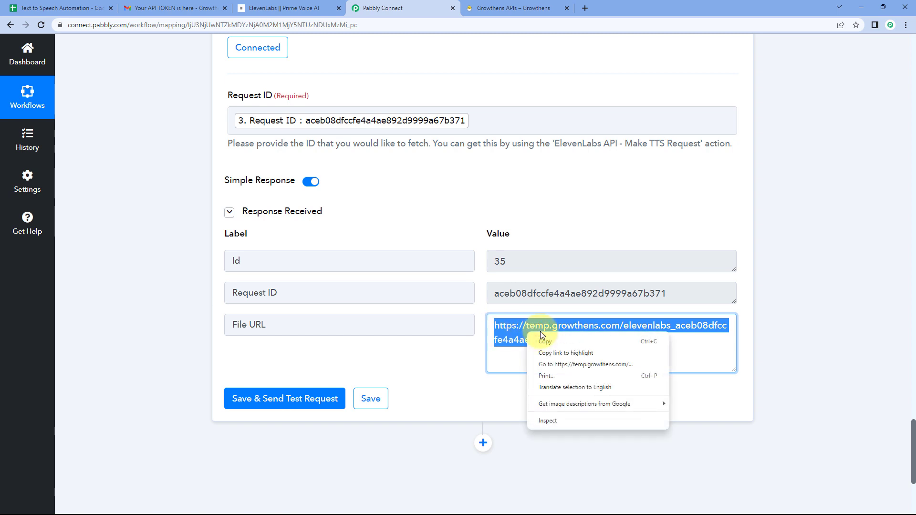
click(542, 339)
scroll(463, 198, up, 2)
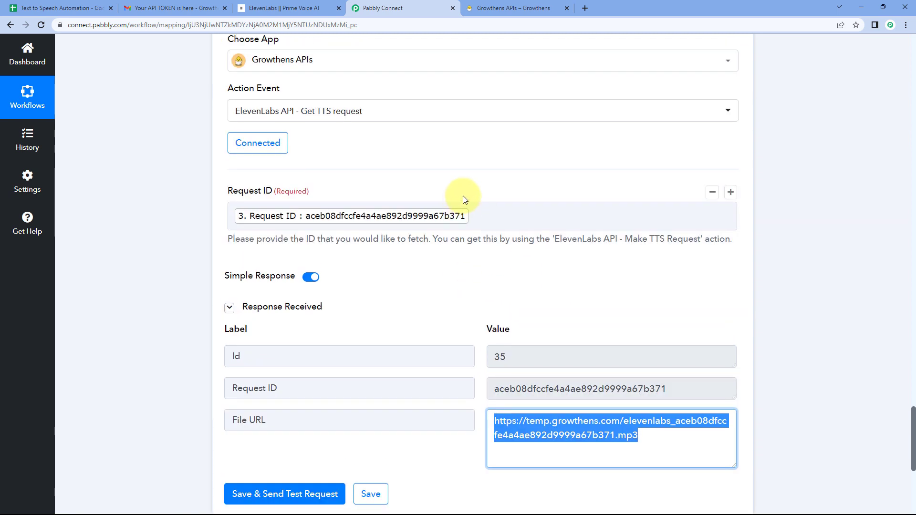
click(585, 7)
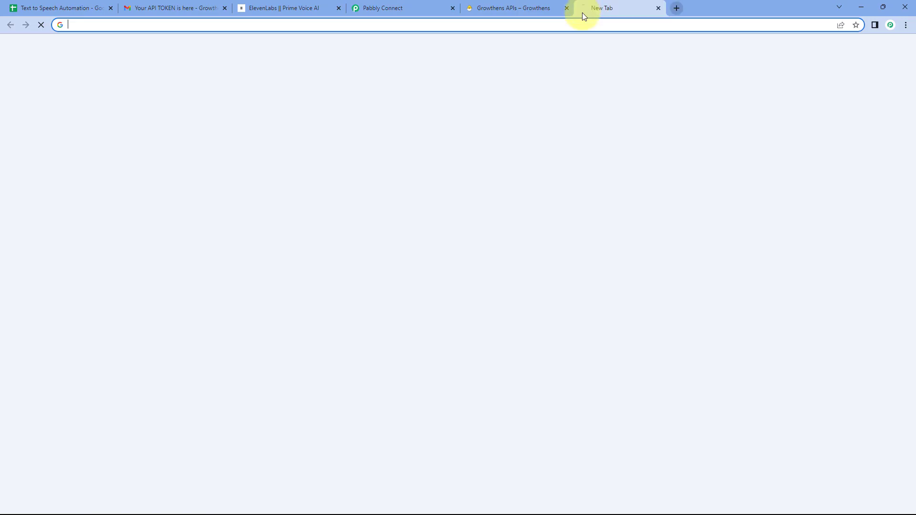
key(ctrl+v)
key(Return)
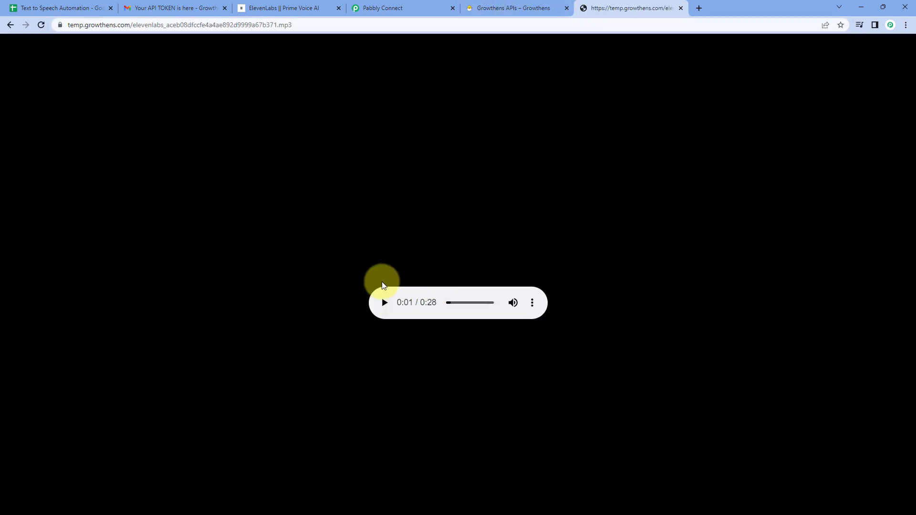
Step: Review the source text in the Text to Speech Automation spreadsheet against the Get TTS request step and its response
click(40, 7)
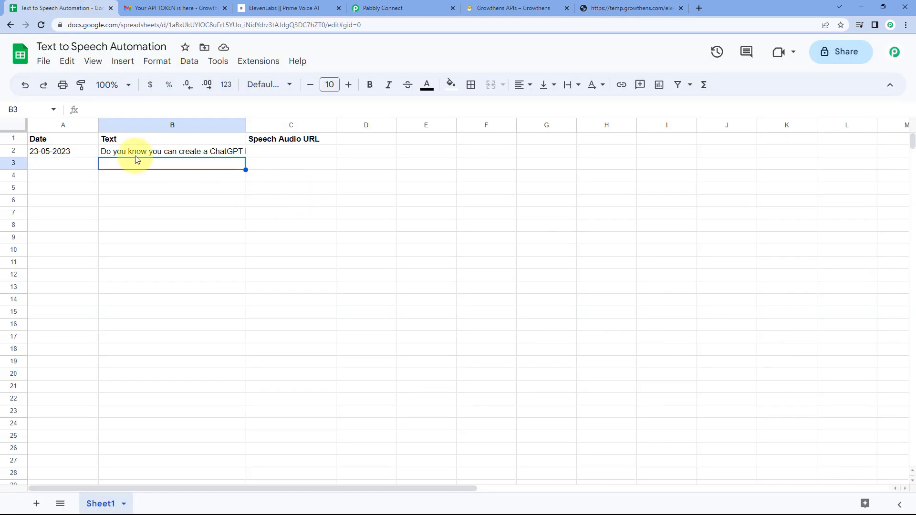
click(414, 7)
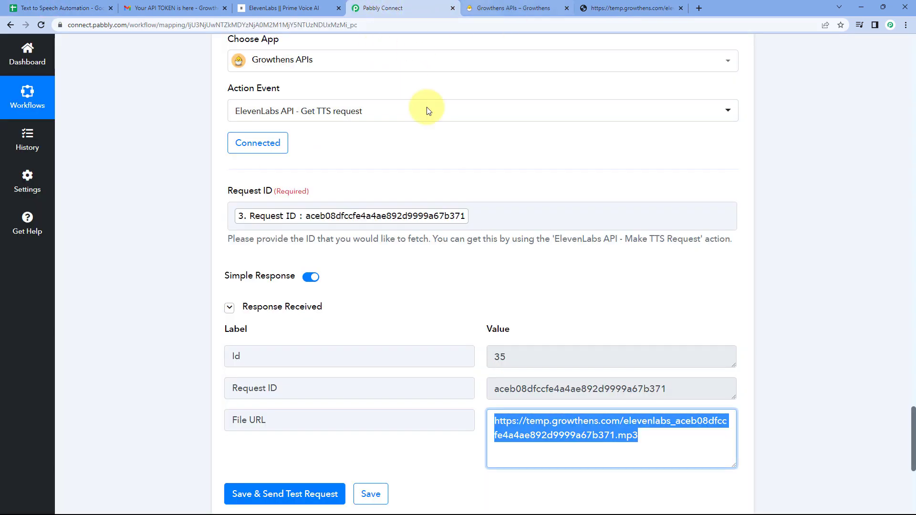
click(475, 284)
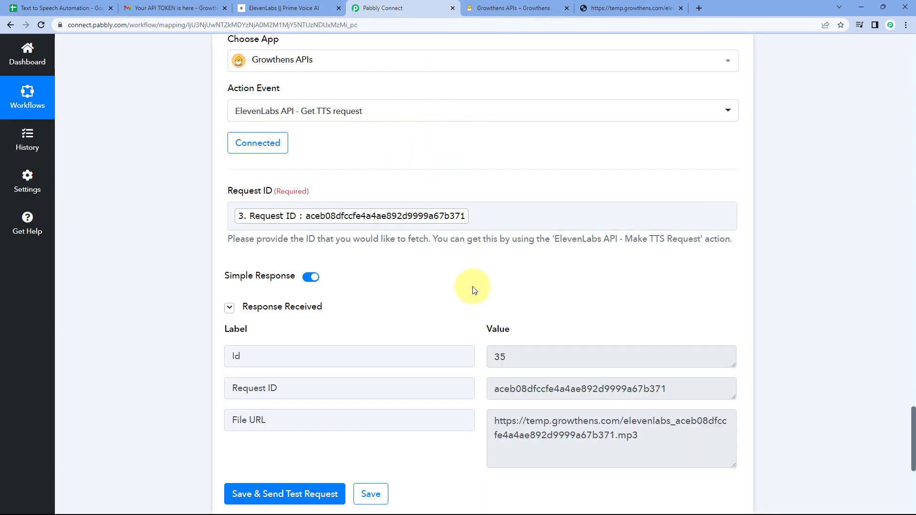
scroll(455, 279, down, 1)
scroll(456, 258, down, 1)
scroll(457, 235, up, 5)
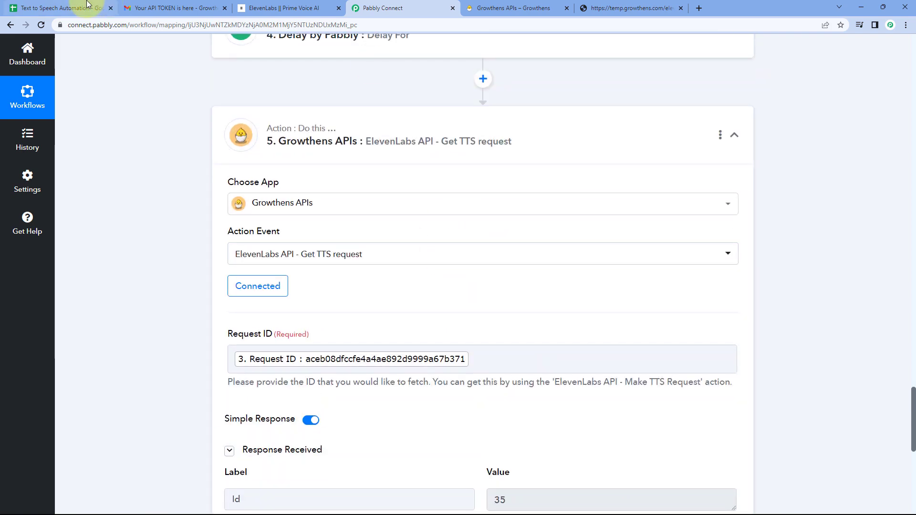
click(82, 7)
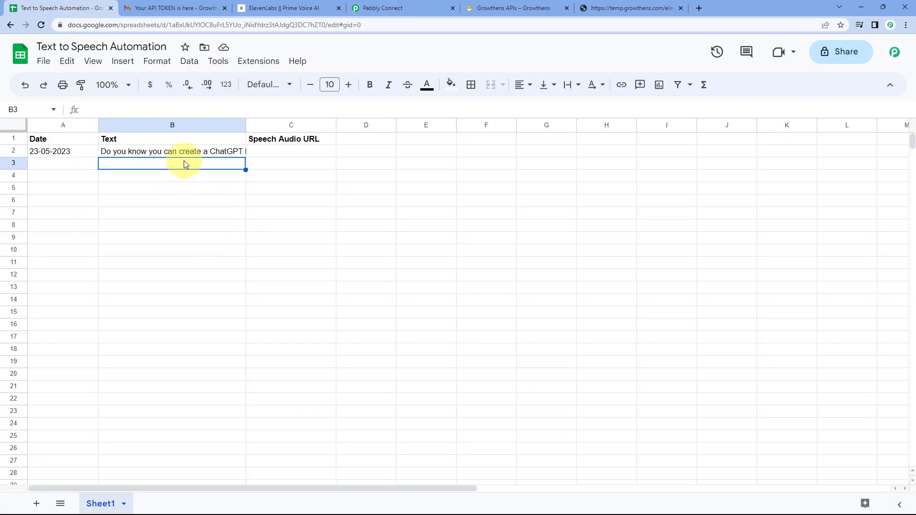
click(420, 7)
scroll(472, 307, down, 5)
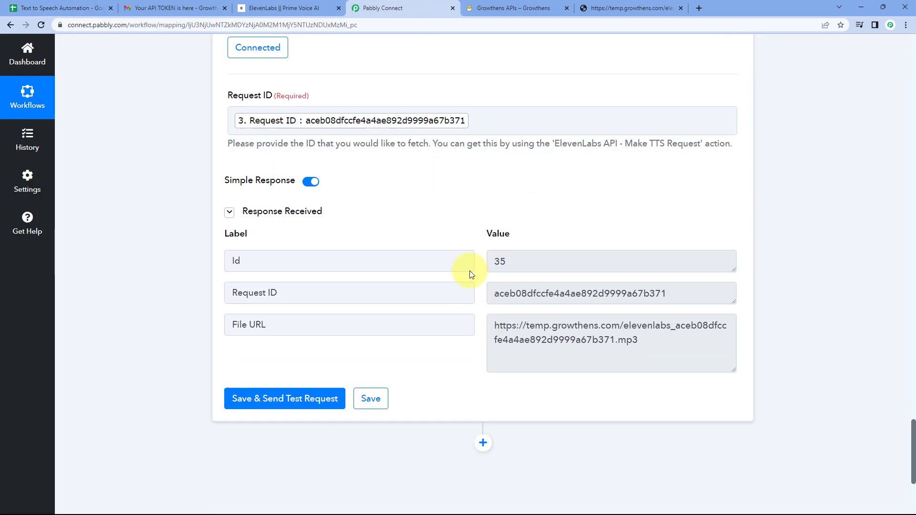
Step: Examine the File URL in the Get TTS response and the Speech Audio URL cell C2 in the spreadsheet
scroll(469, 270, down, 3)
drag(561, 211, 480, 177)
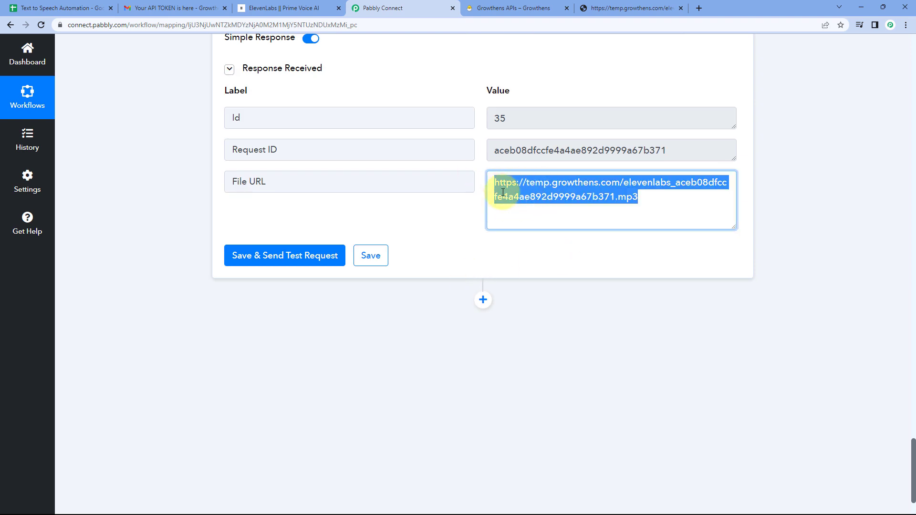
click(498, 182)
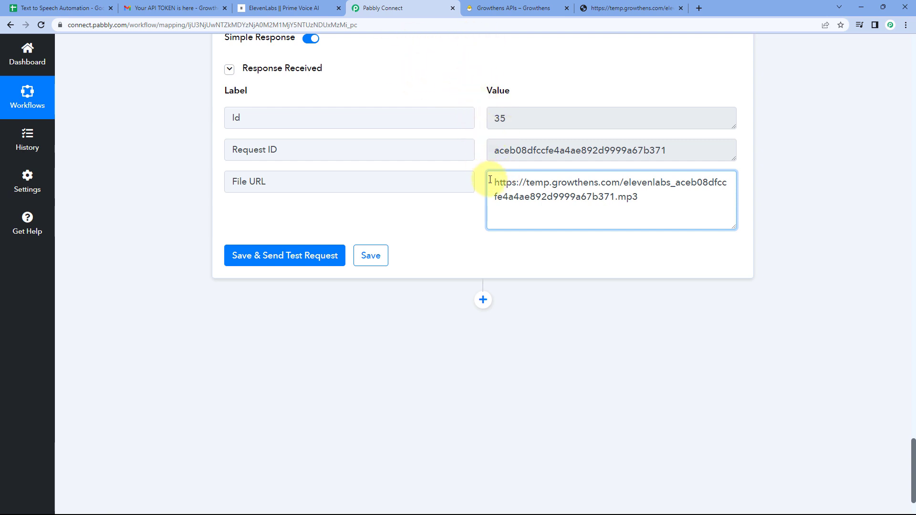
double_click(637, 196)
drag(636, 197, 479, 167)
click(480, 167)
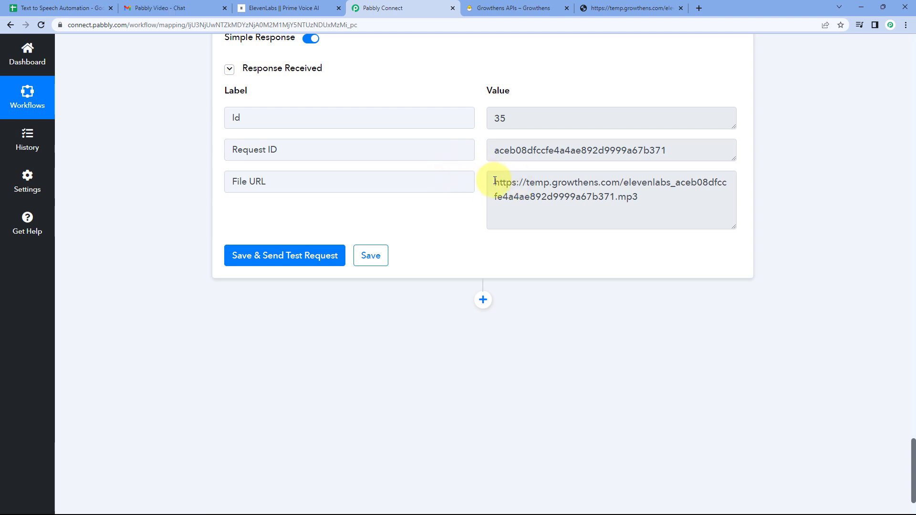
drag(493, 181, 638, 197)
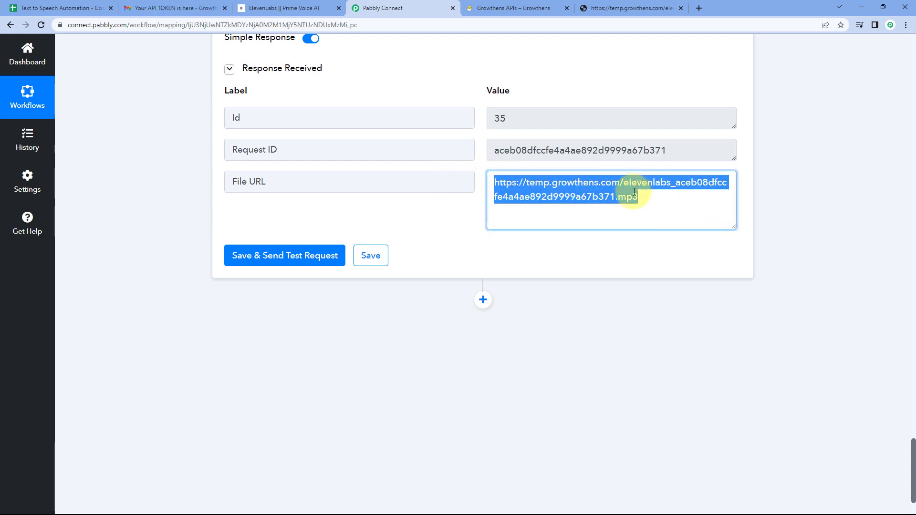
click(57, 8)
click(280, 152)
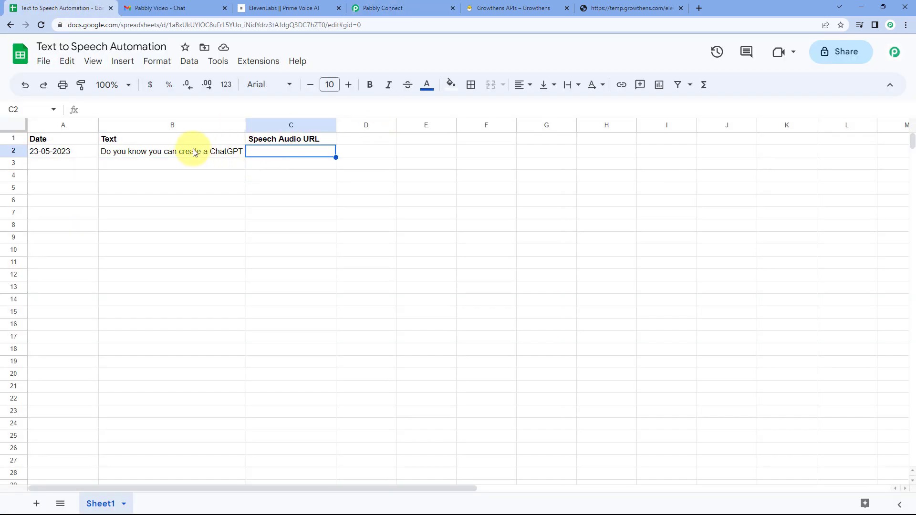
click(390, 7)
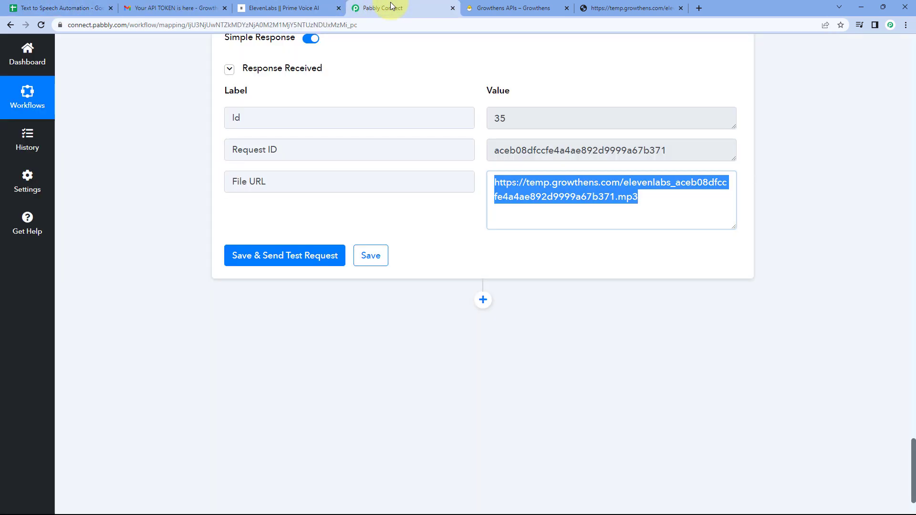
Step: Add a Google Sheets action step after the Get TTS request step
scroll(469, 237, down, 1)
scroll(469, 237, down, 3)
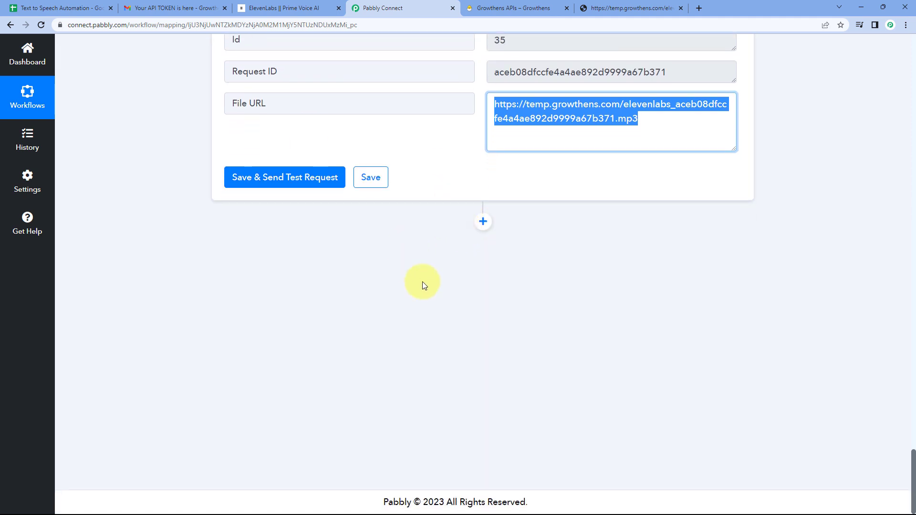
click(486, 225)
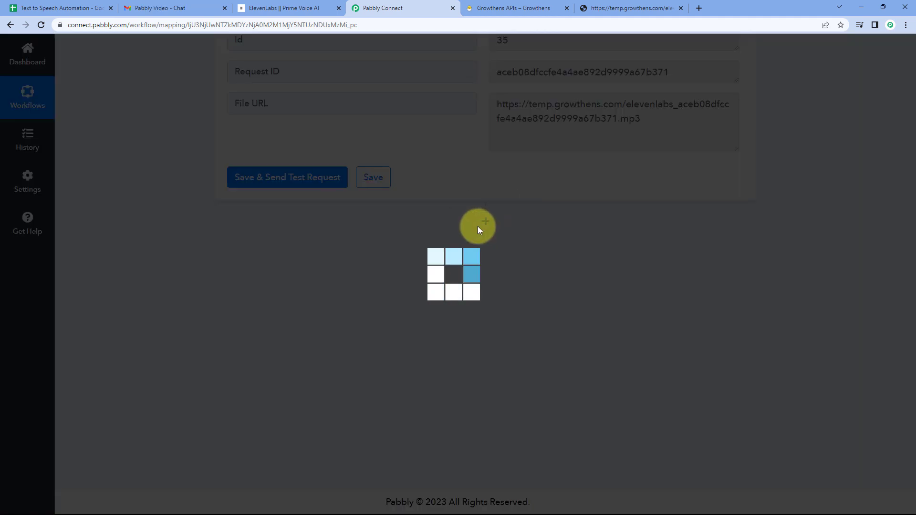
scroll(351, 223, down, 3)
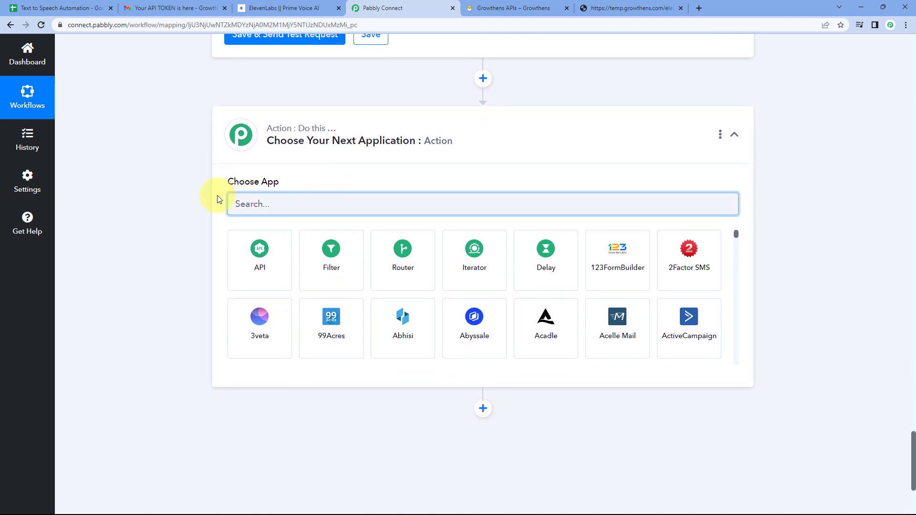
text(Goog)
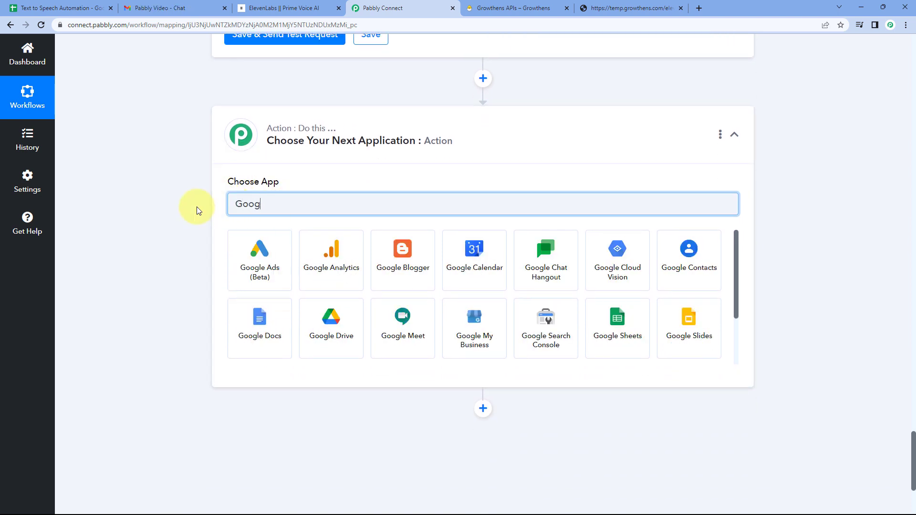
text(le S)
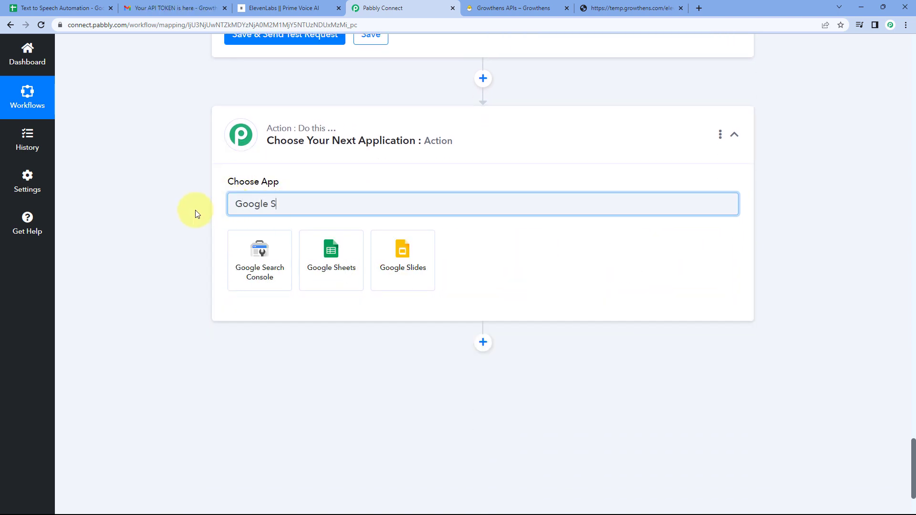
click(347, 259)
click(92, 6)
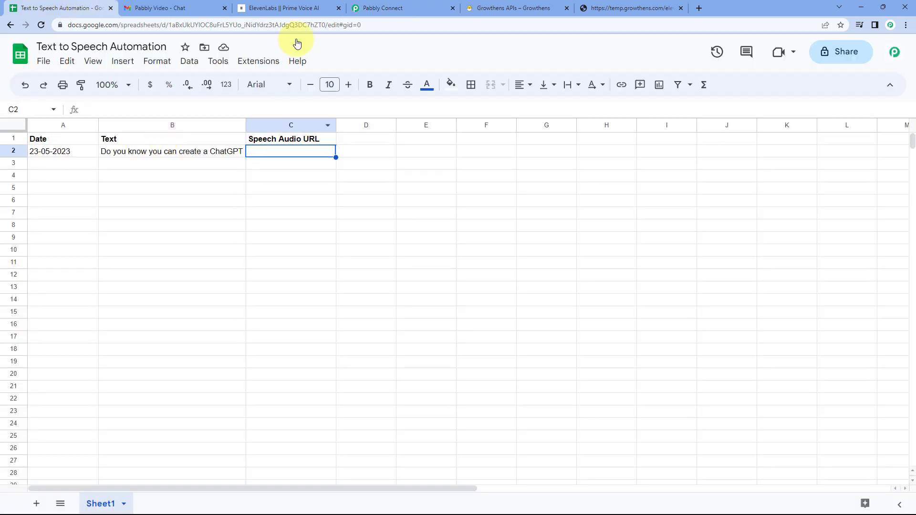
click(399, 8)
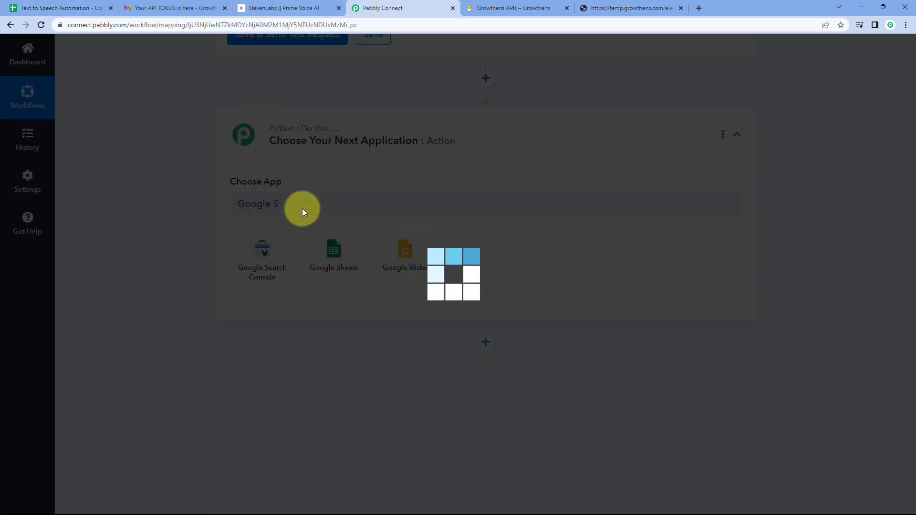
Step: Set the new Google Sheets step's action event to Update Cell Value
scroll(324, 184, down, 1)
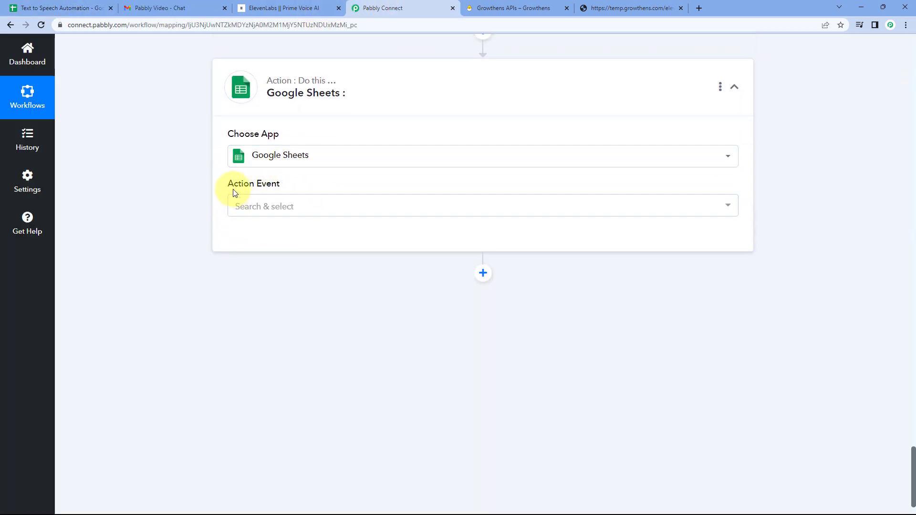
click(301, 210)
scroll(167, 233, down, 1)
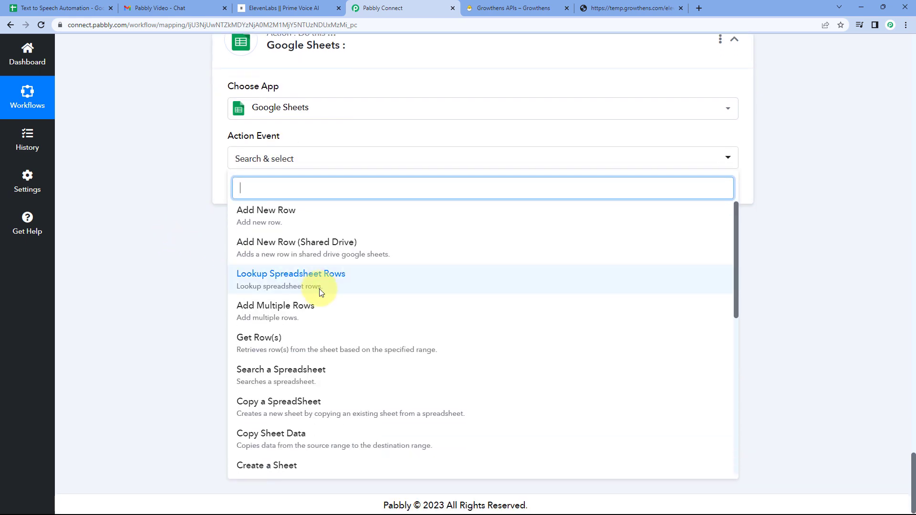
scroll(319, 288, down, 8)
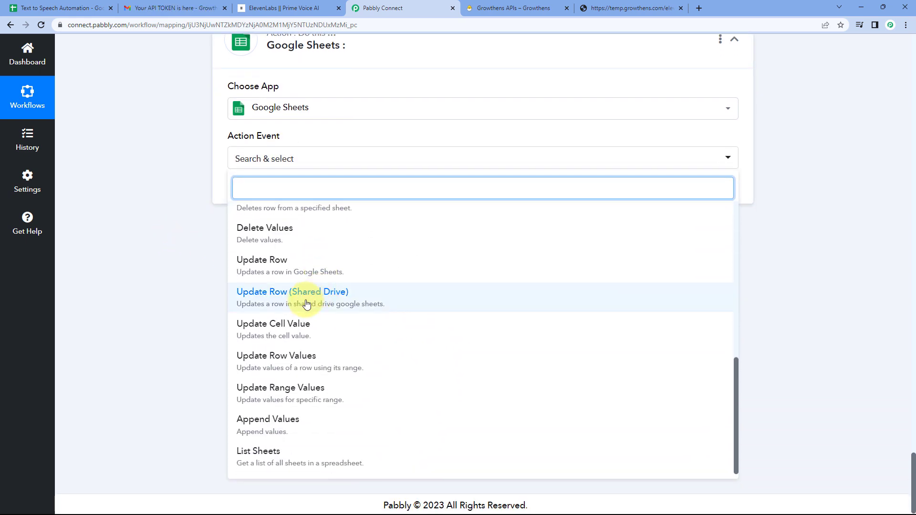
click(302, 337)
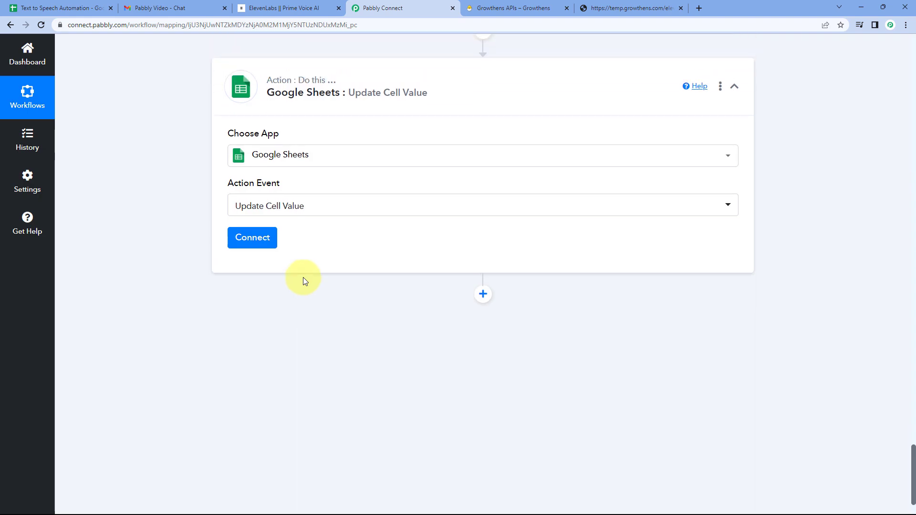
Step: Connect the Update Cell Value step through a new Google Sheets connection, signing in with Google and granting the requested access
click(260, 242)
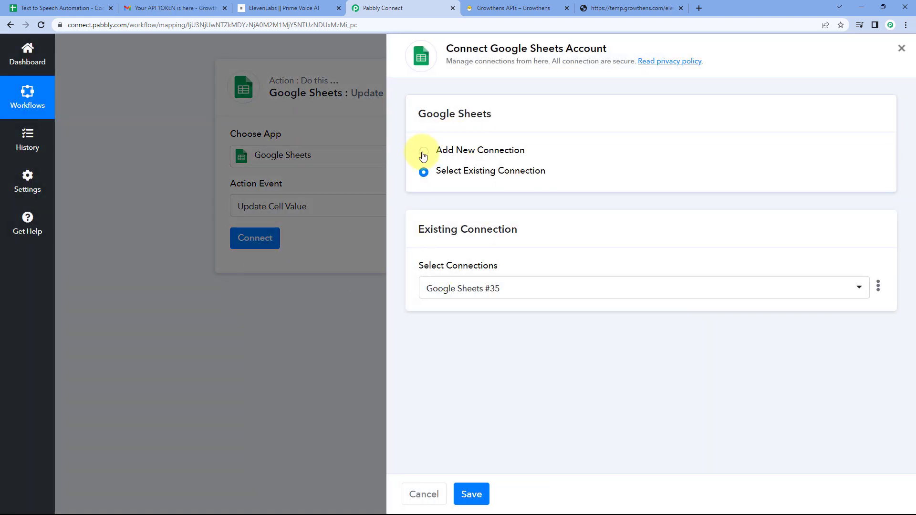
click(423, 153)
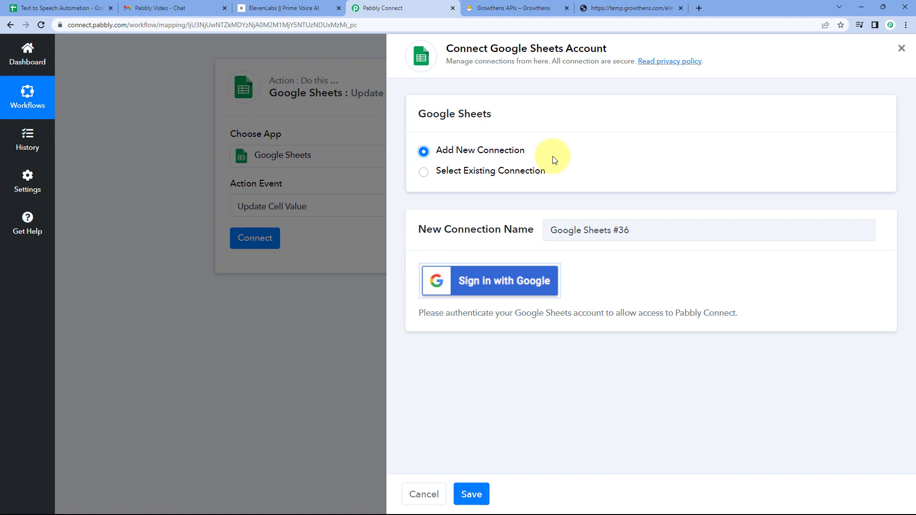
click(493, 285)
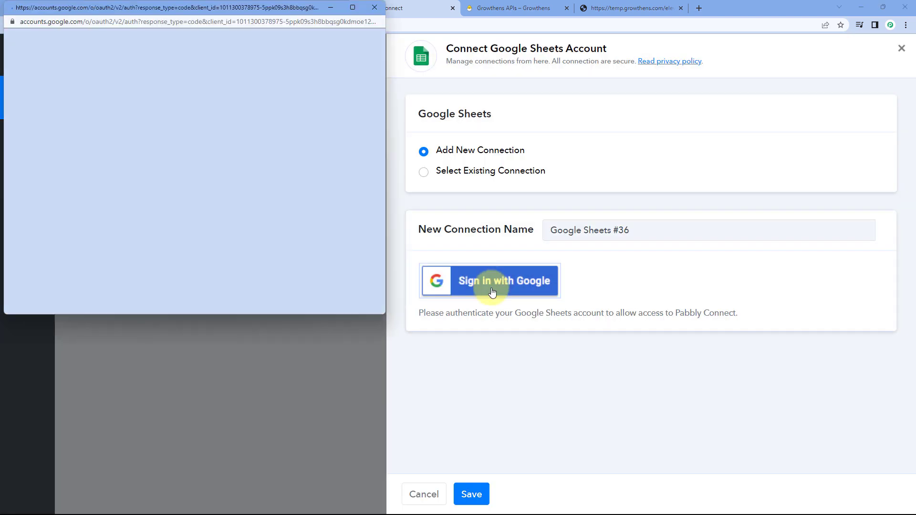
click(224, 192)
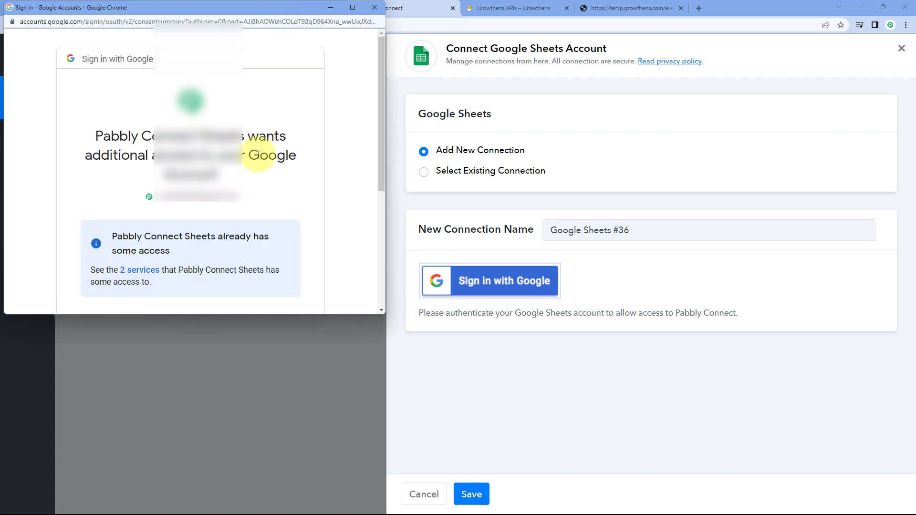
scroll(260, 170, down, 3)
click(261, 229)
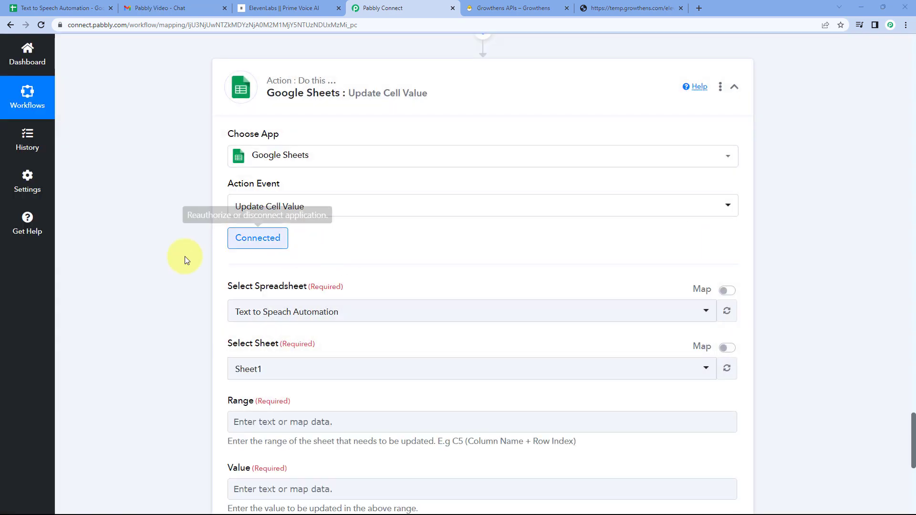
Step: Check the open spreadsheet's name and choose Text to Speach Automation as the spreadsheet for the Update Cell Value step
scroll(186, 263, down, 3)
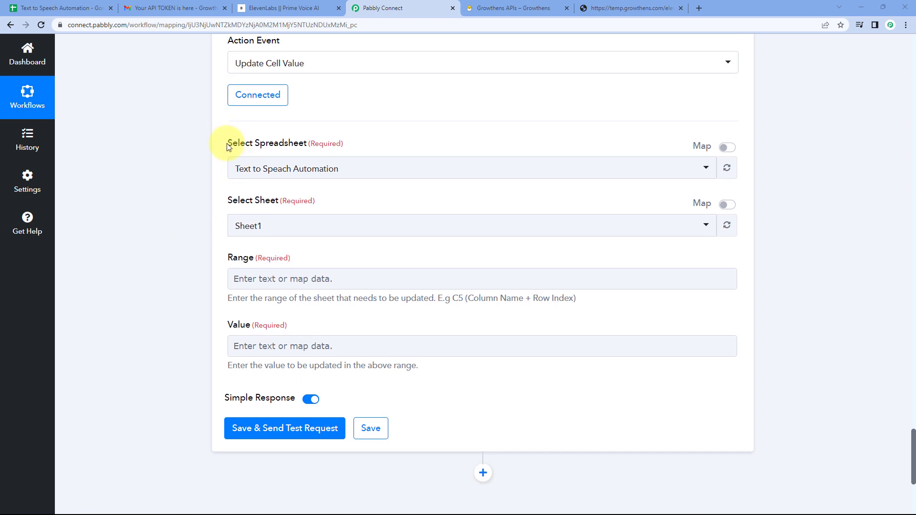
click(368, 168)
scroll(210, 172, down, 2)
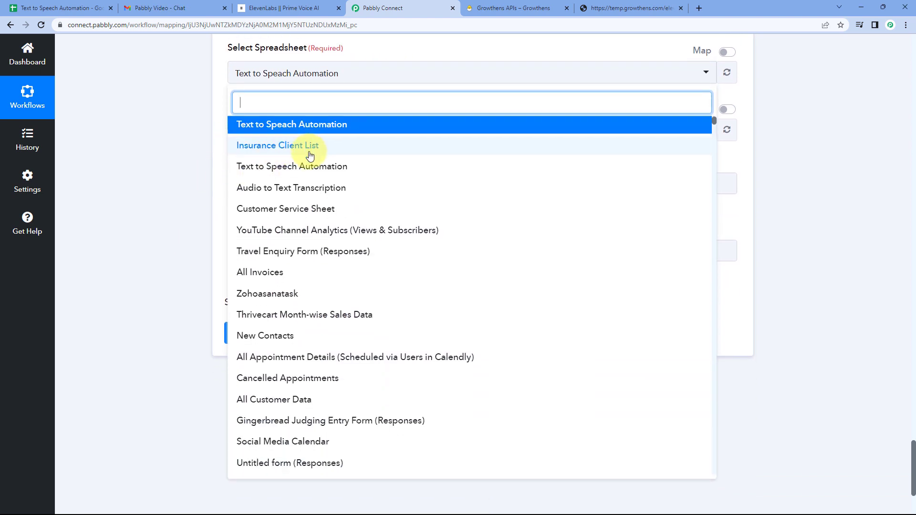
scroll(306, 179, down, 8)
scroll(320, 221, up, 8)
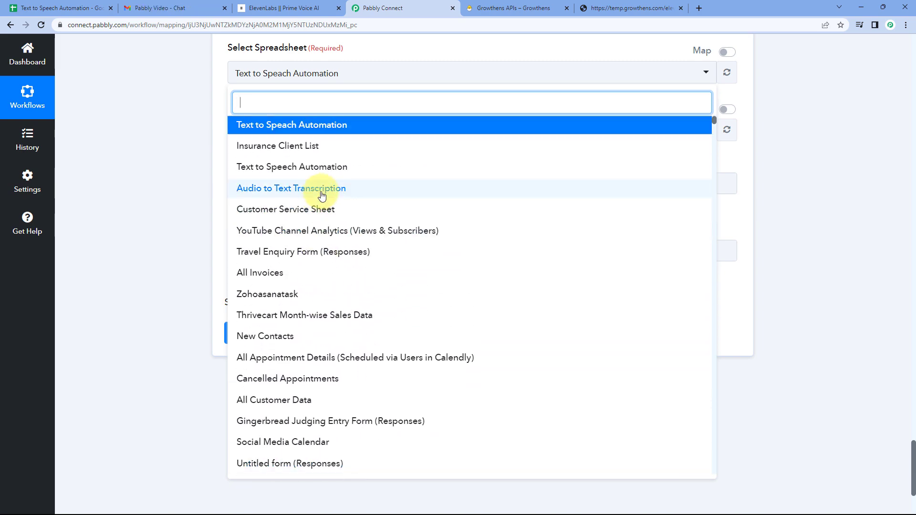
scroll(321, 194, up, 2)
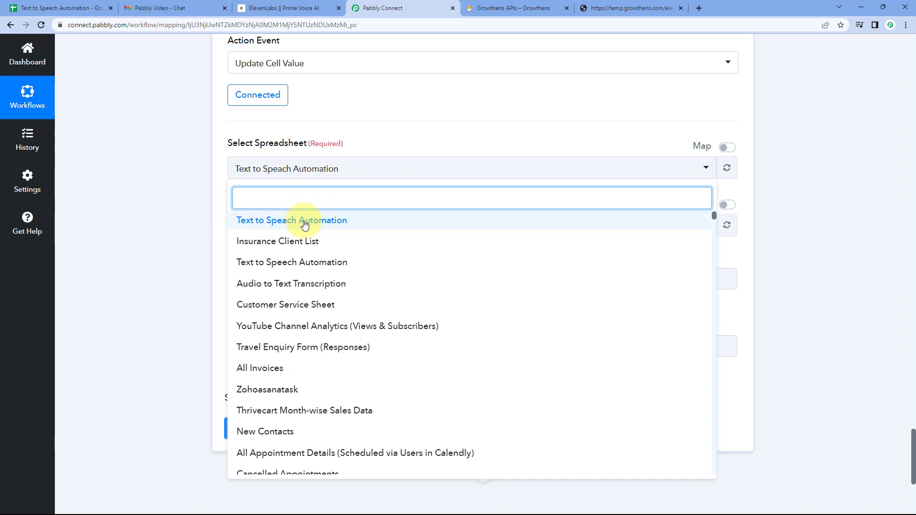
click(19, 8)
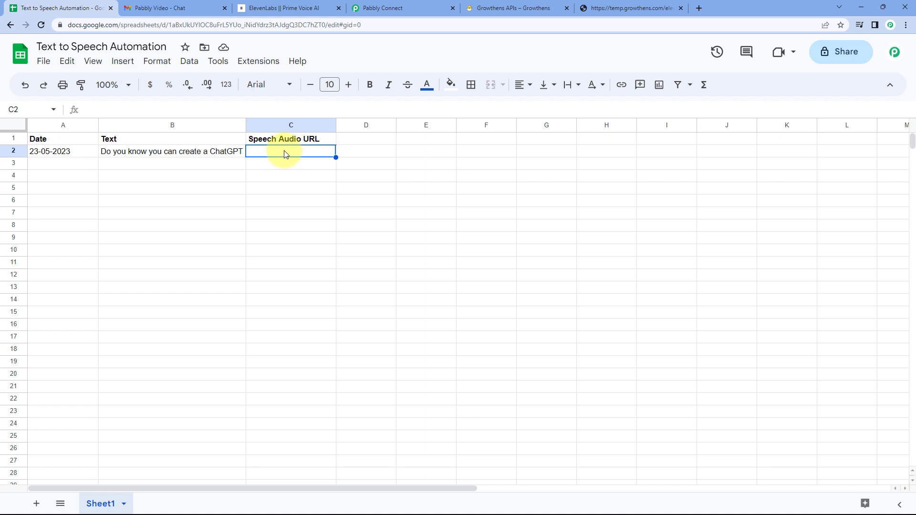
click(403, 9)
click(293, 221)
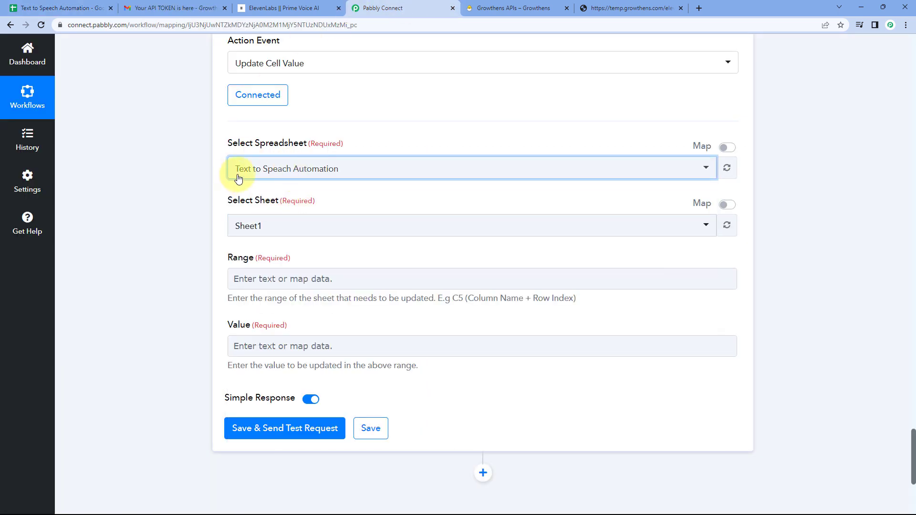
Step: Check the sheet name in the spreadsheet and choose Sheet1 as the sheet for the Update Cell Value step
scroll(316, 183, down, 1)
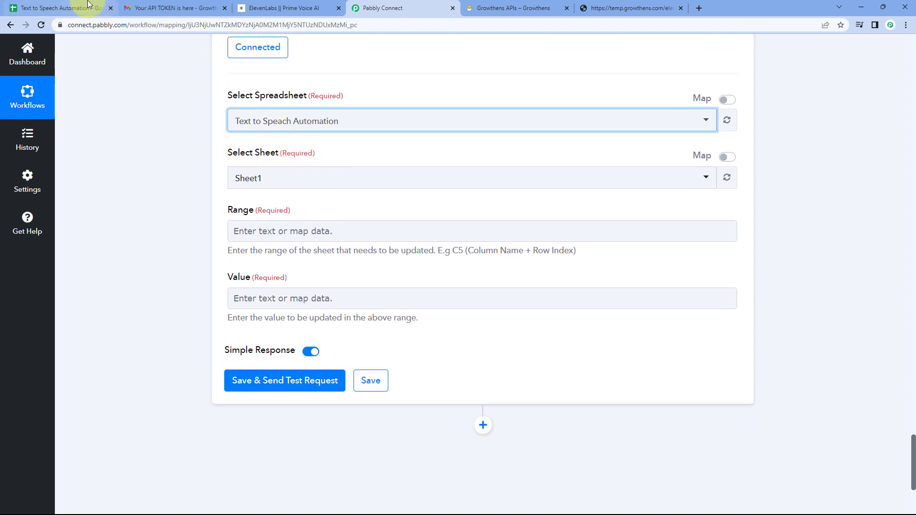
click(57, 8)
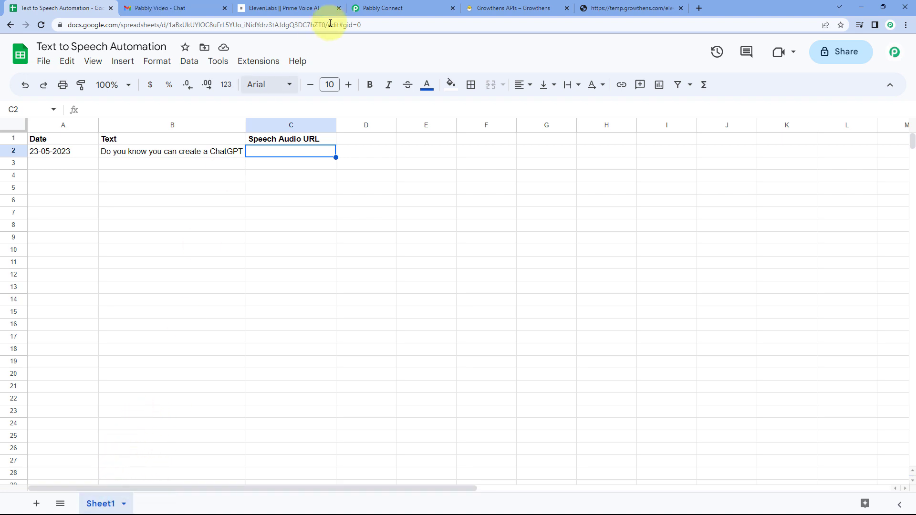
click(378, 8)
click(277, 184)
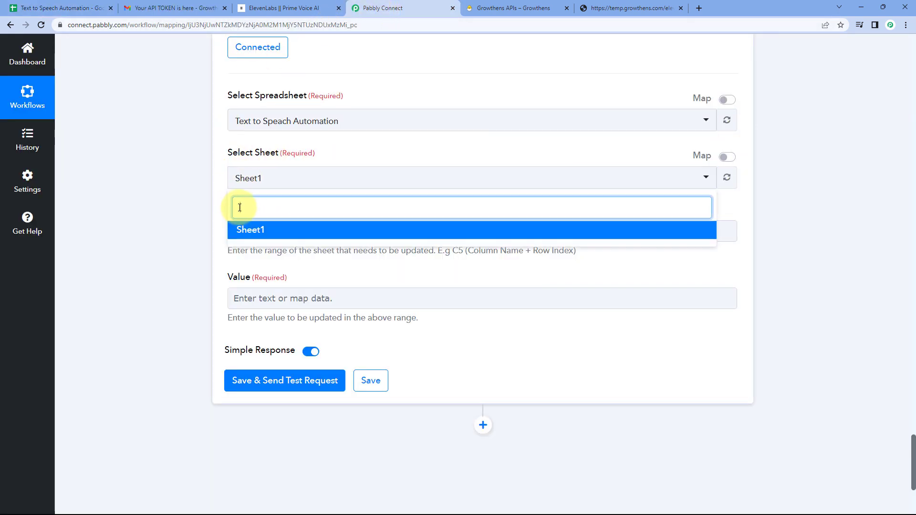
click(251, 231)
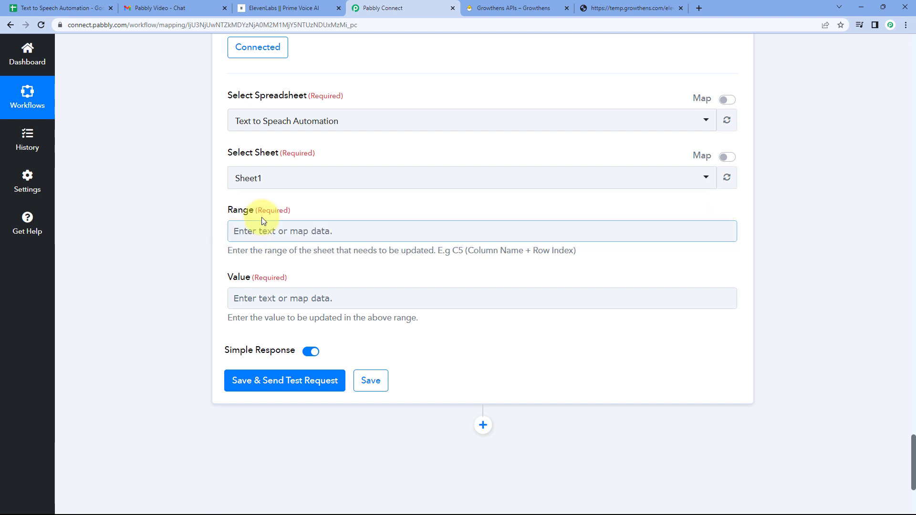
Step: Examine the Speech Audio URL cells in the spreadsheet, comparing the cell references C2 to C5 for successive rows
scroll(235, 172, down, 1)
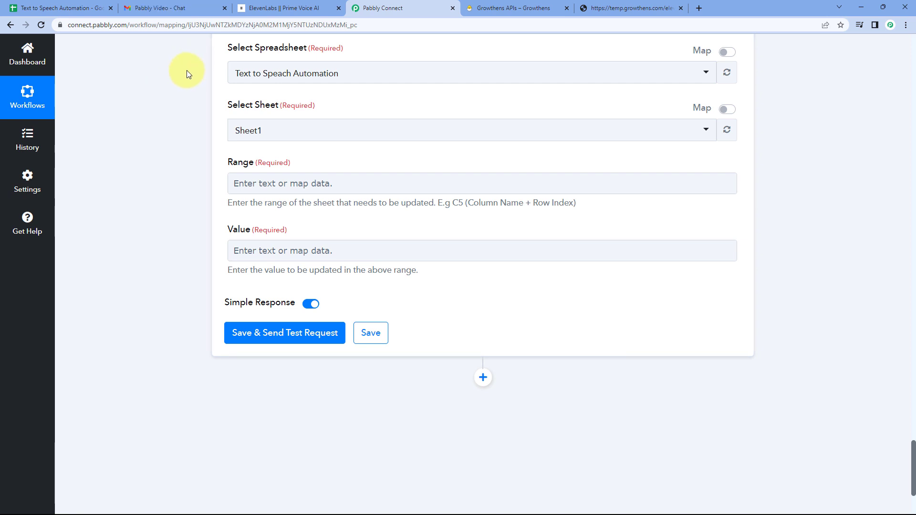
click(75, 6)
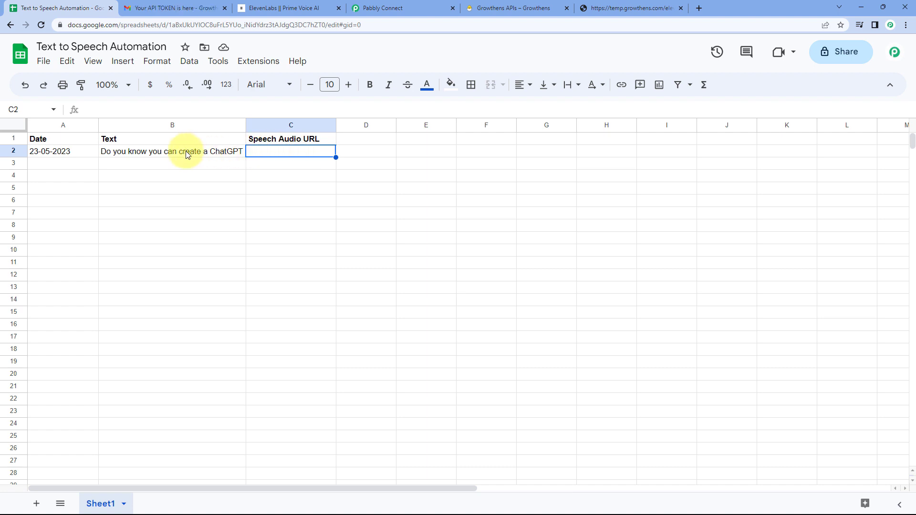
click(184, 150)
click(288, 153)
click(34, 110)
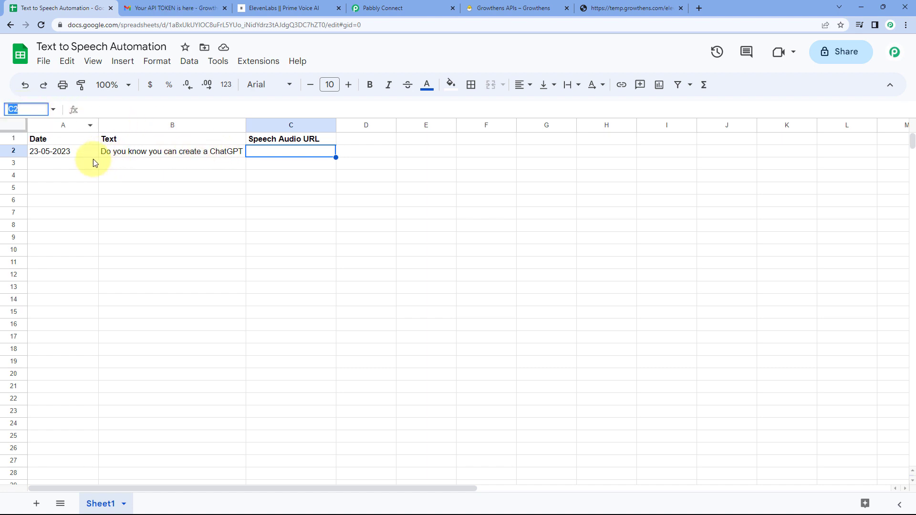
drag(85, 166, 208, 166)
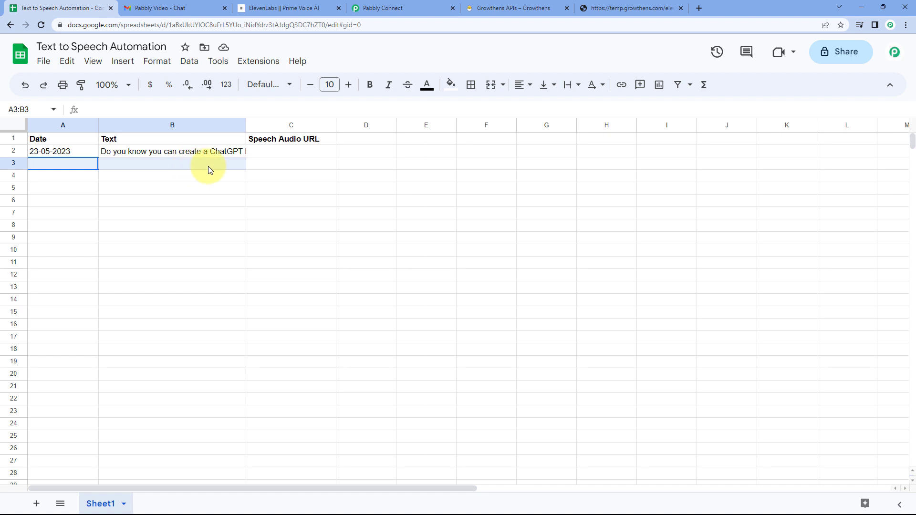
click(286, 166)
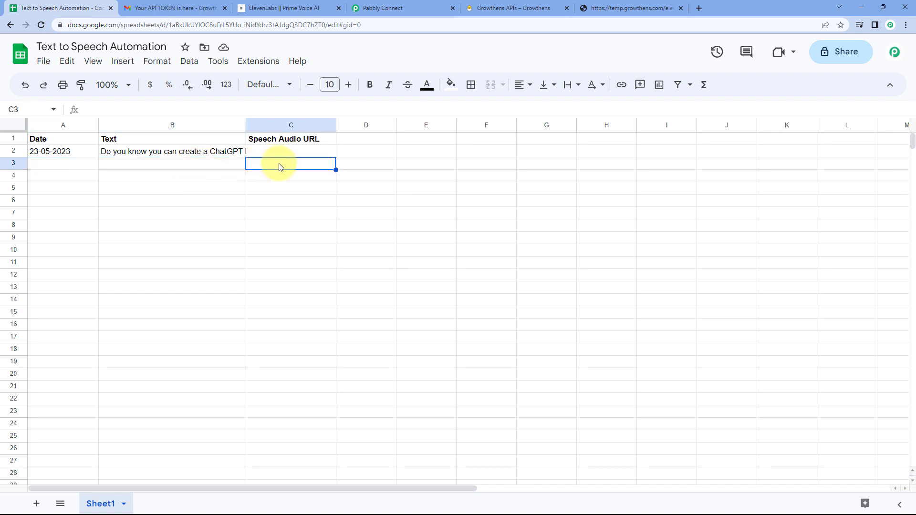
click(283, 179)
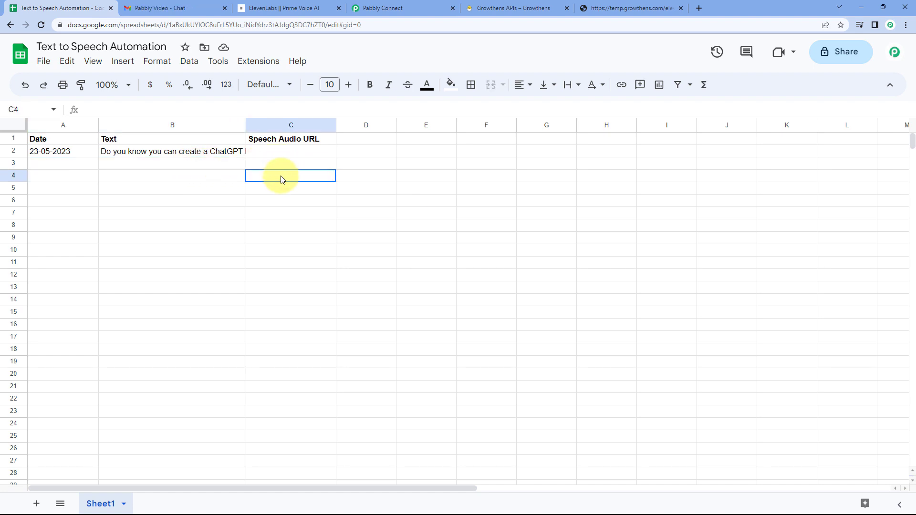
click(275, 191)
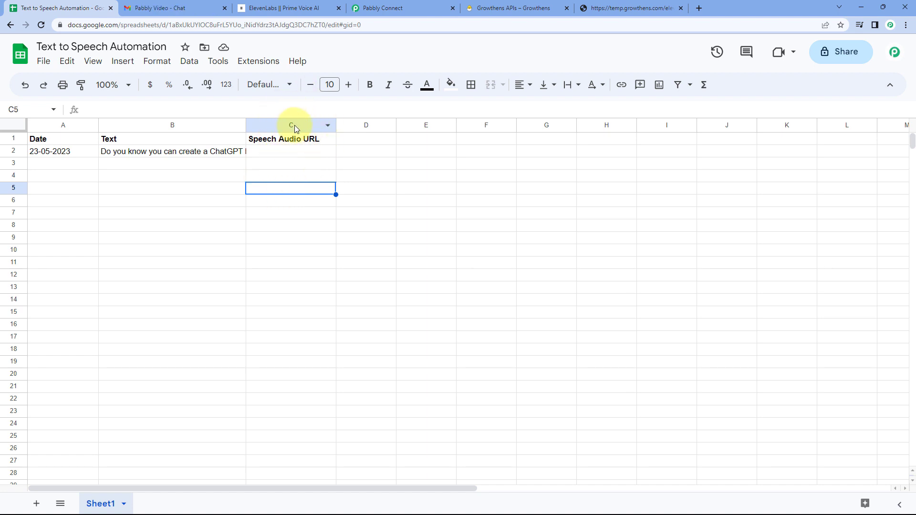
click(290, 150)
click(288, 161)
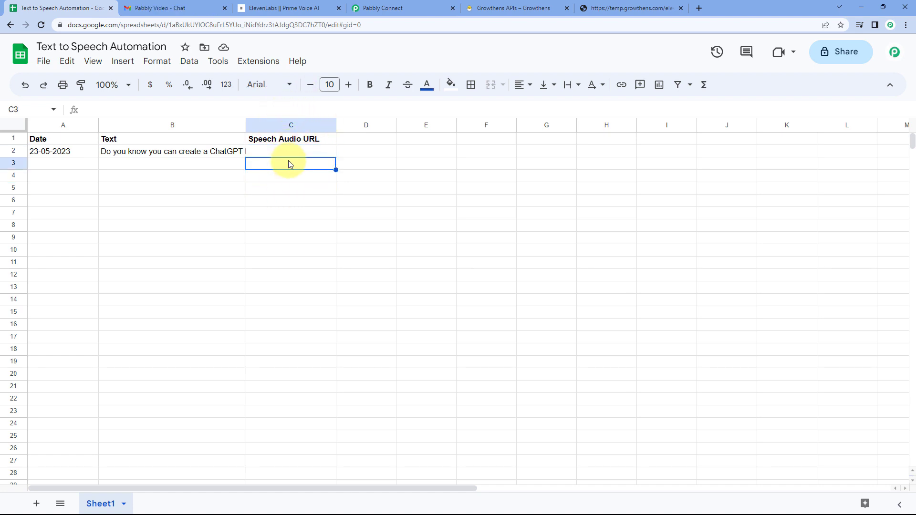
click(288, 173)
click(290, 190)
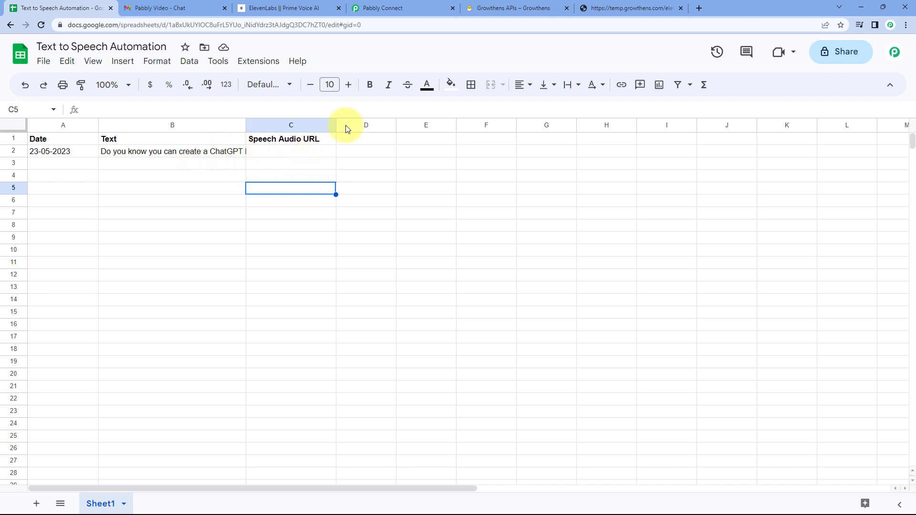
Step: Enter the column letter C in the Range of the Update Cell Value step
click(416, 5)
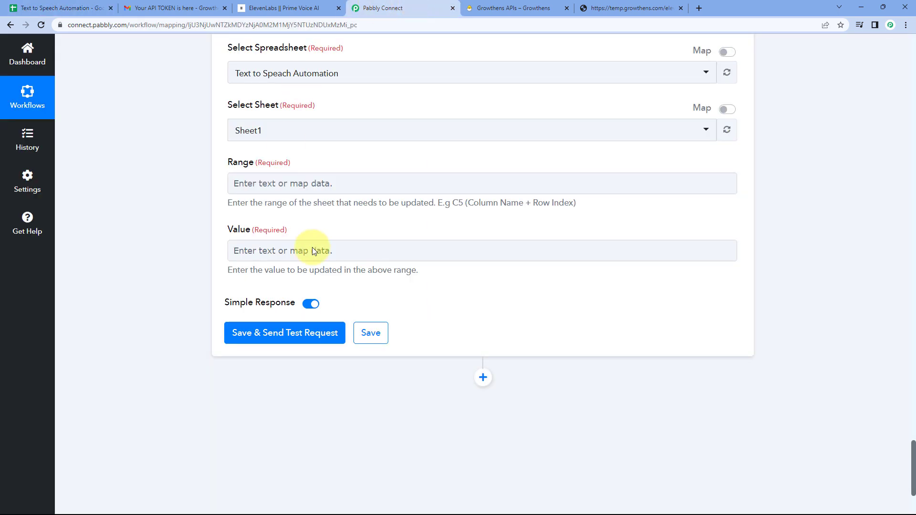
click(275, 185)
text(C)
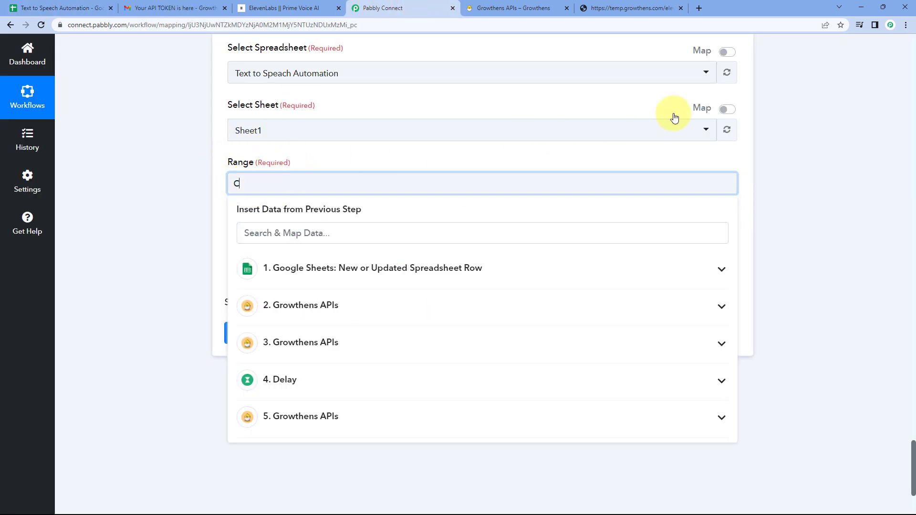
Step: Examine the RowIndex value in the response of the Google Sheets trigger step
scroll(795, 146, up, 9)
scroll(792, 145, up, 20)
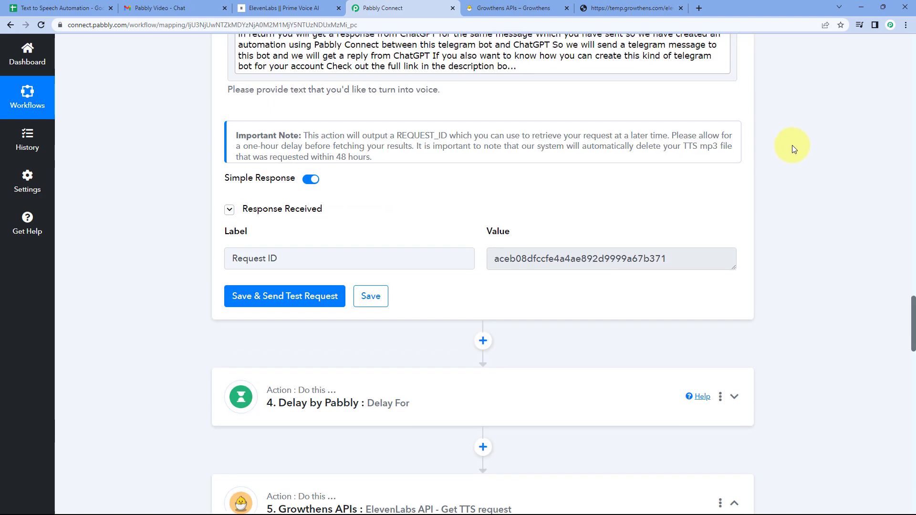
scroll(778, 152, up, 20)
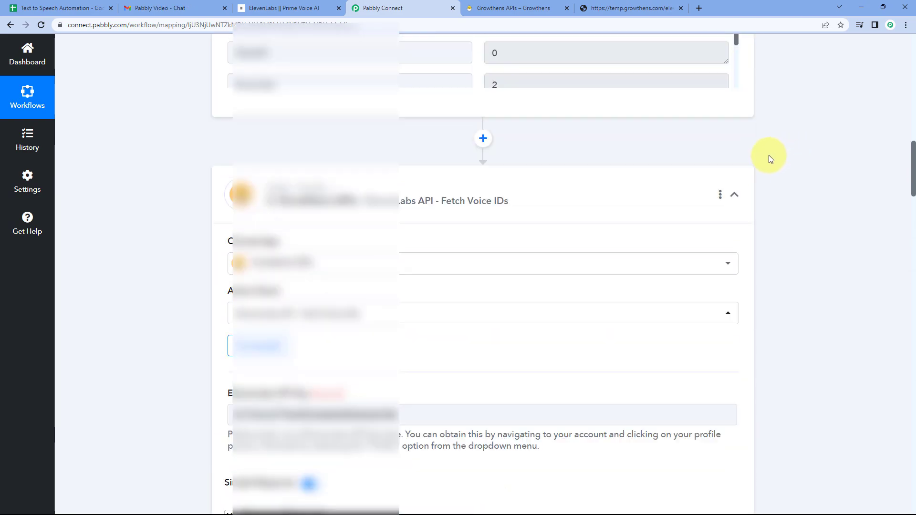
scroll(517, 293, down, 1)
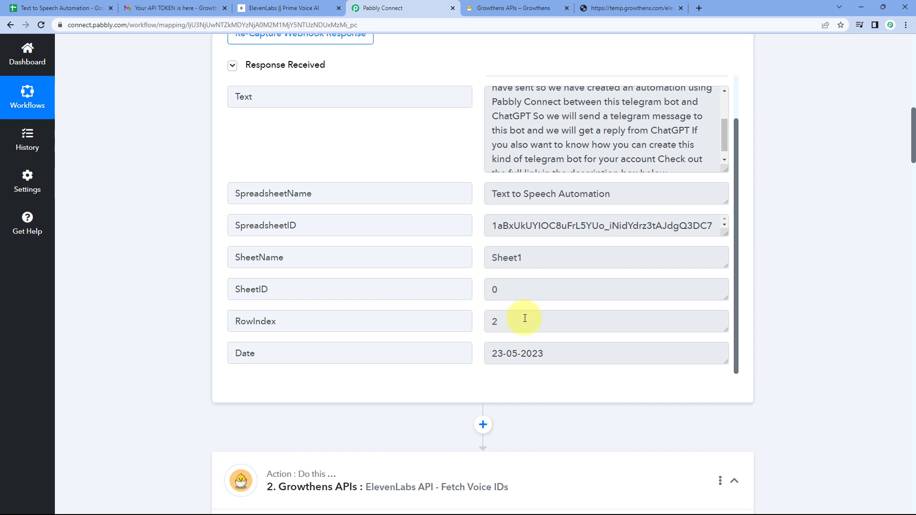
drag(500, 319, 477, 312)
click(477, 313)
drag(501, 322, 478, 318)
click(478, 318)
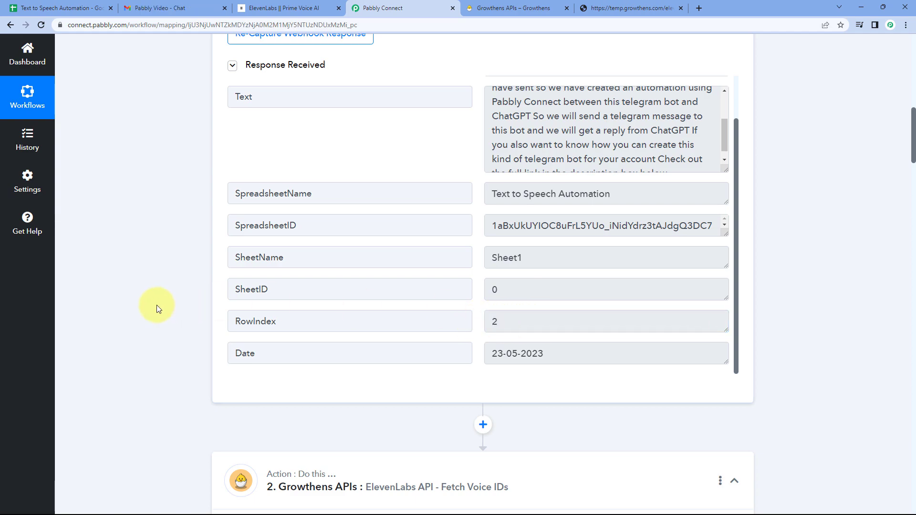
scroll(174, 298, down, 20)
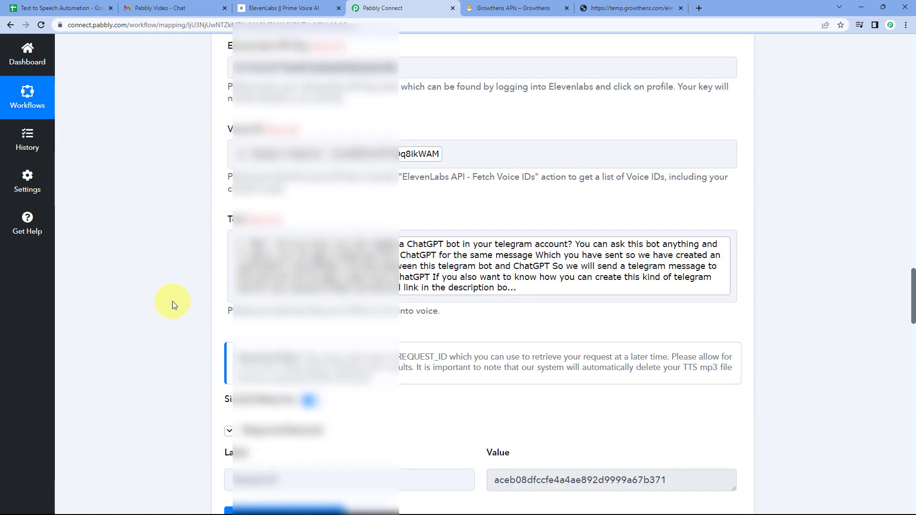
Step: Append the RowIndex from the Google Sheets trigger step after C in the Range of the Update Cell Value step
scroll(175, 300, down, 20)
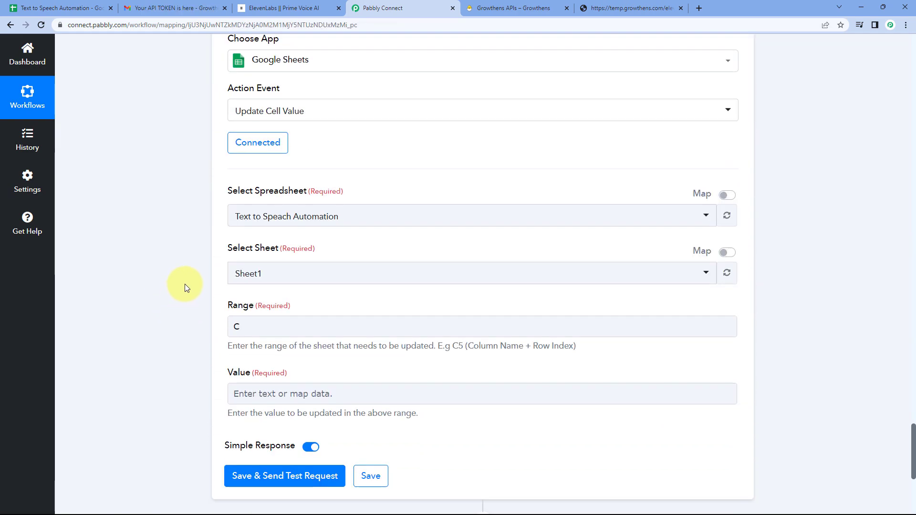
scroll(185, 285, down, 4)
scroll(185, 285, up, 2)
click(258, 231)
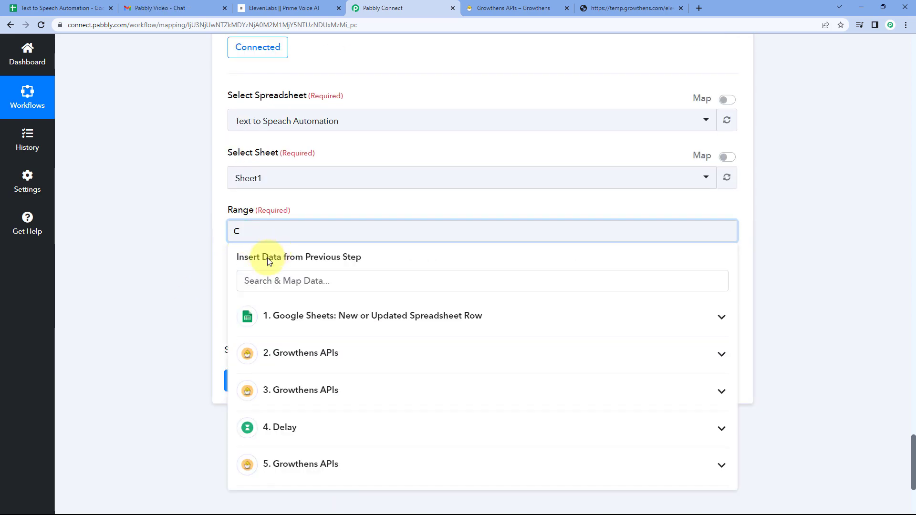
click(307, 317)
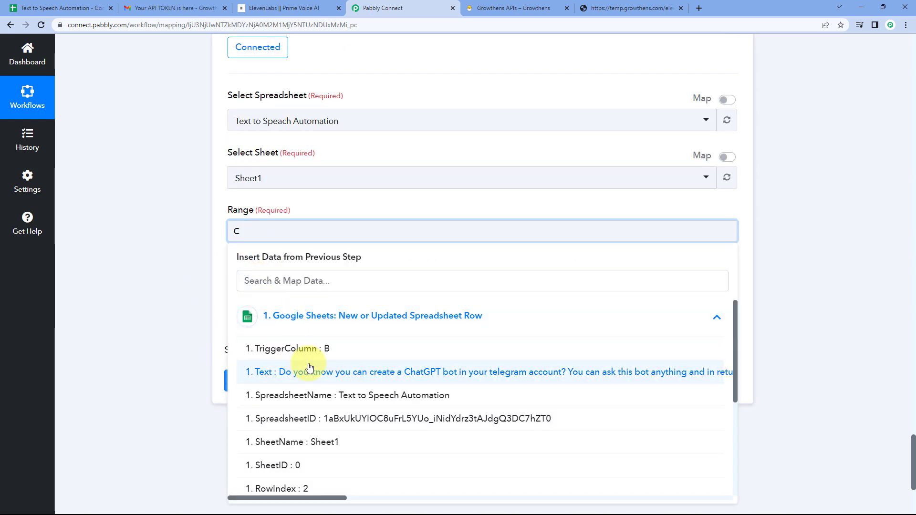
scroll(267, 369, down, 3)
click(302, 345)
click(197, 256)
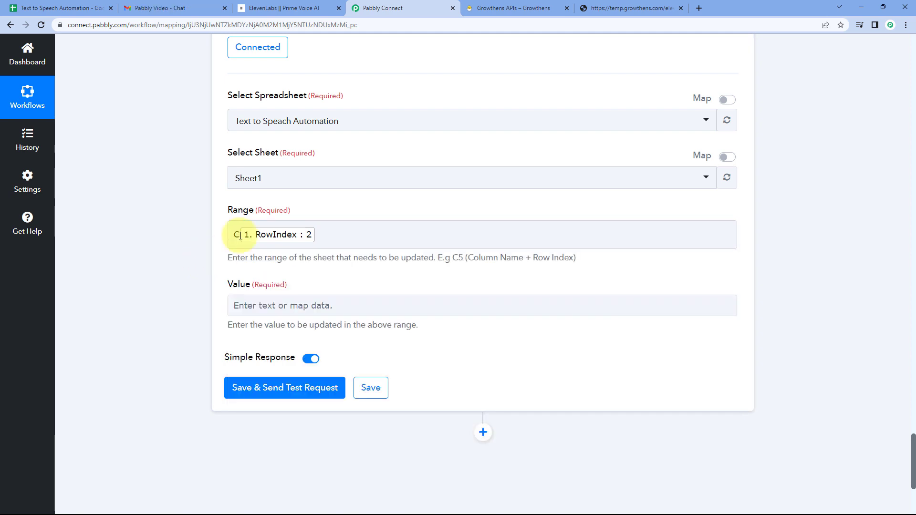
Step: Compare rows 2 and 3 of the spreadsheet with the mapped Range to see which Speech Audio URL cell each row updates
click(62, 8)
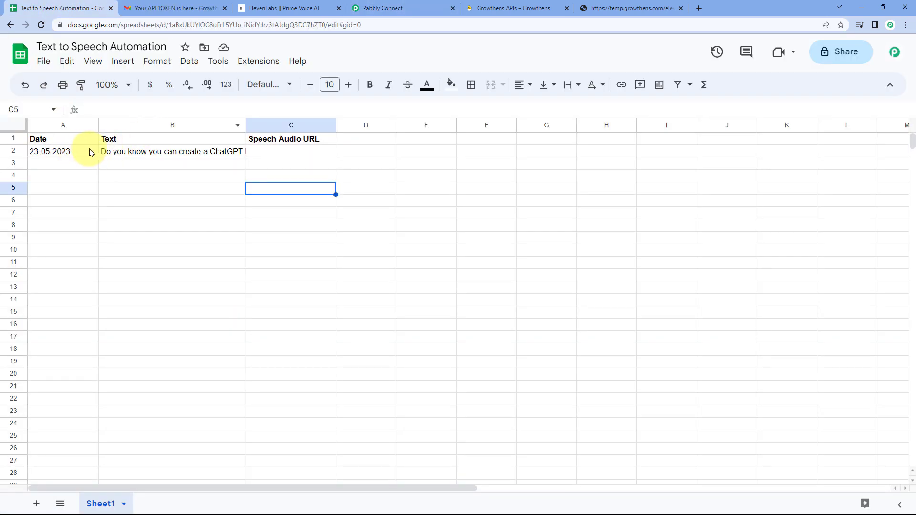
drag(90, 152, 169, 152)
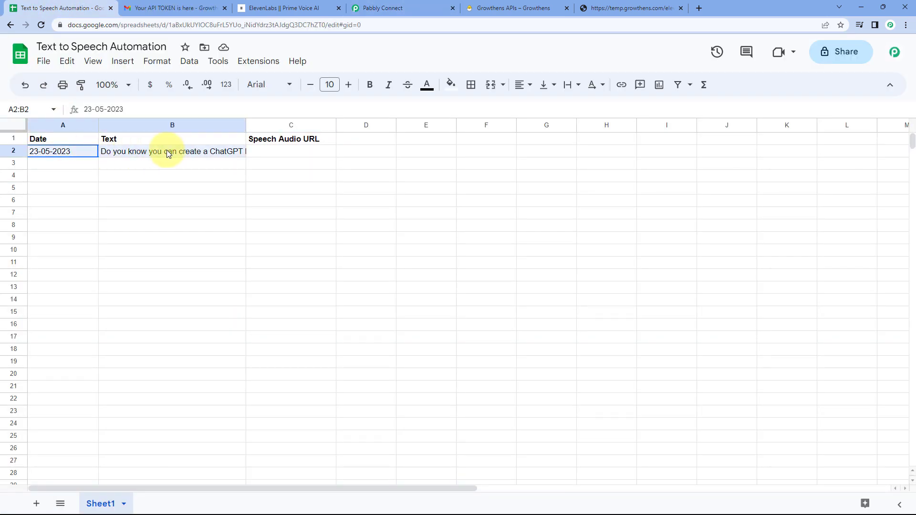
click(286, 152)
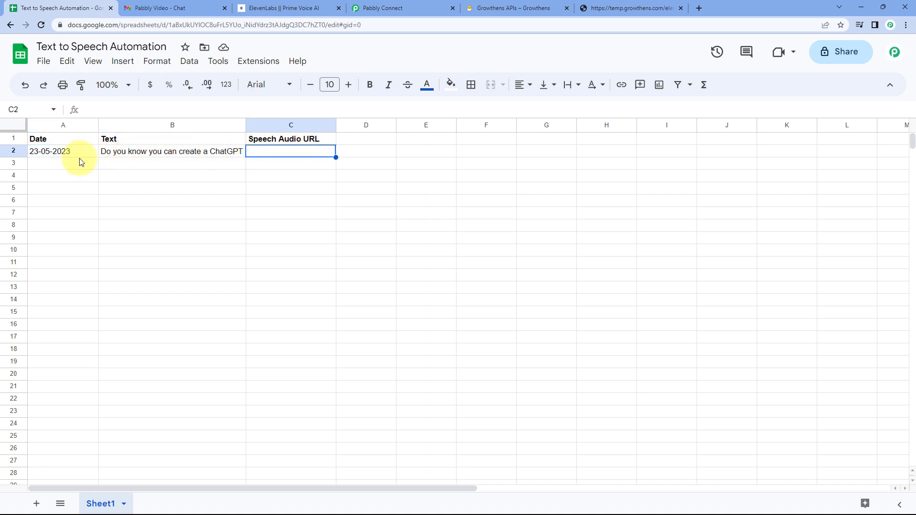
drag(68, 167, 170, 169)
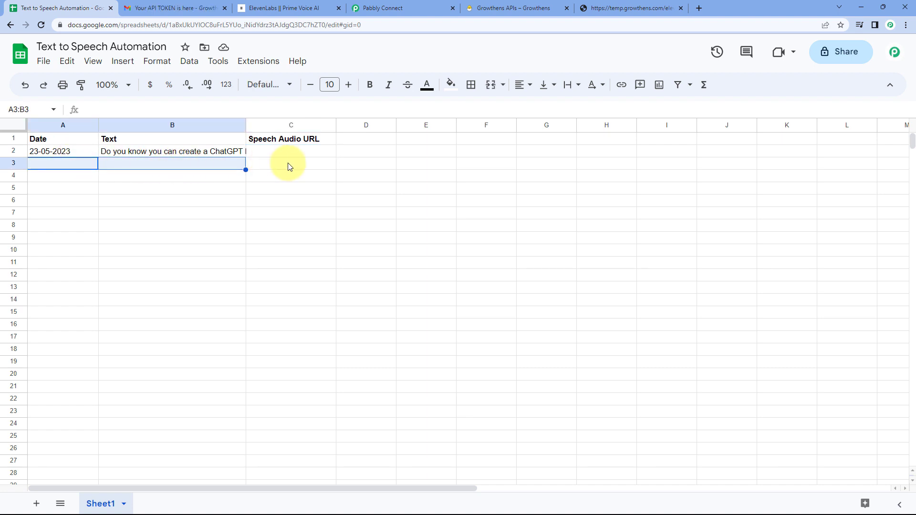
click(272, 166)
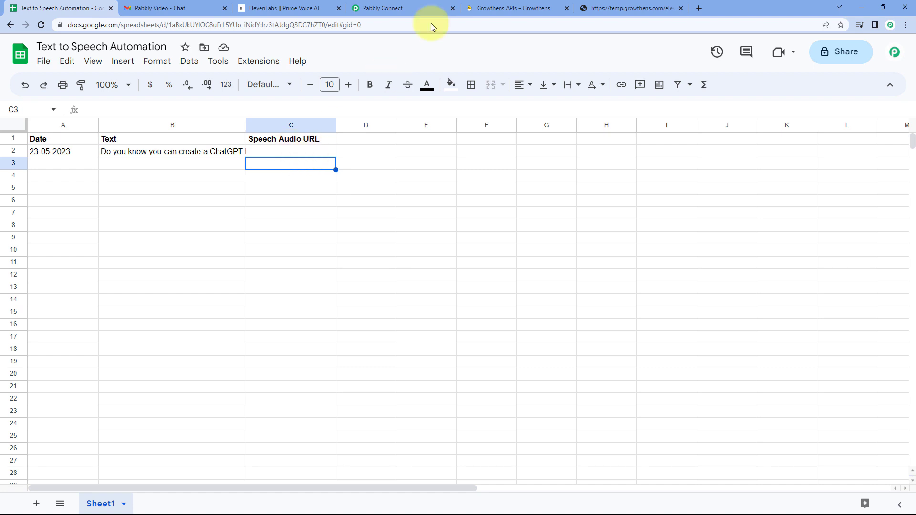
click(424, 7)
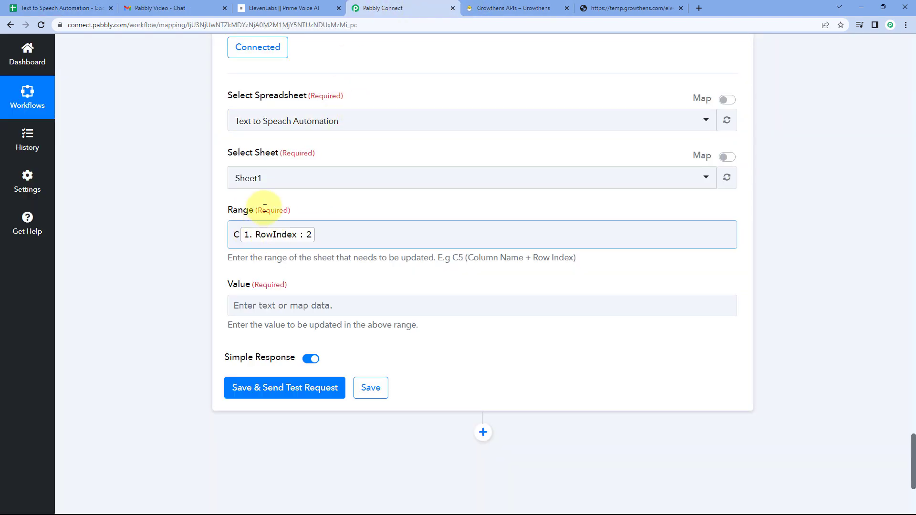
click(81, 8)
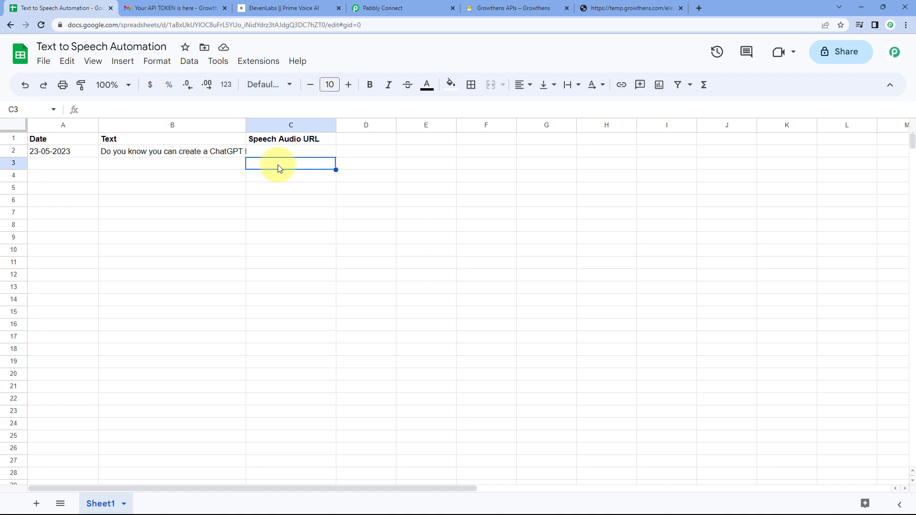
click(377, 8)
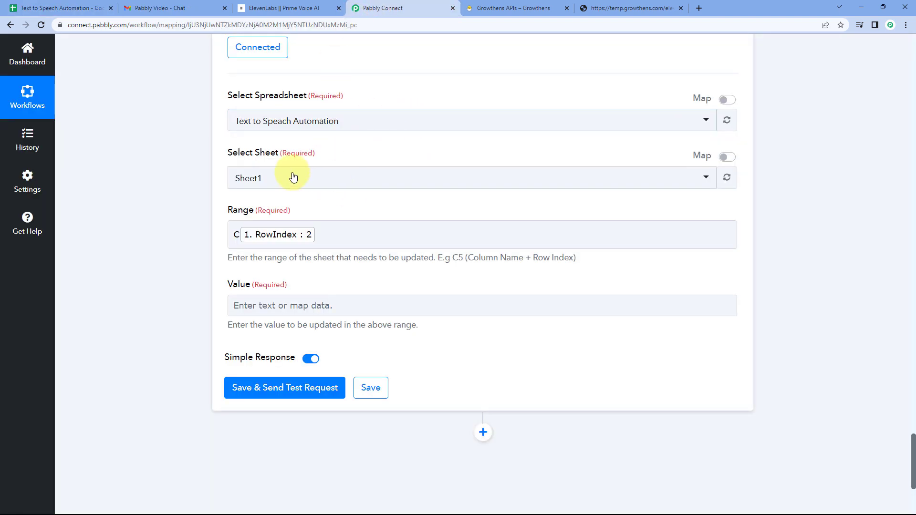
Step: Map the File URL from the step 5 Growthens APIs response as the Value of the Update Cell Value step
scroll(301, 205, down, 1)
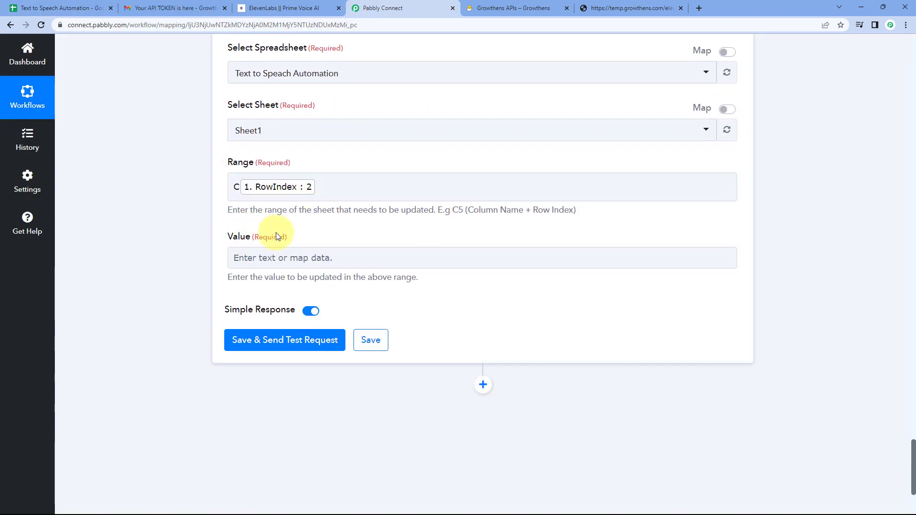
scroll(274, 195, down, 1)
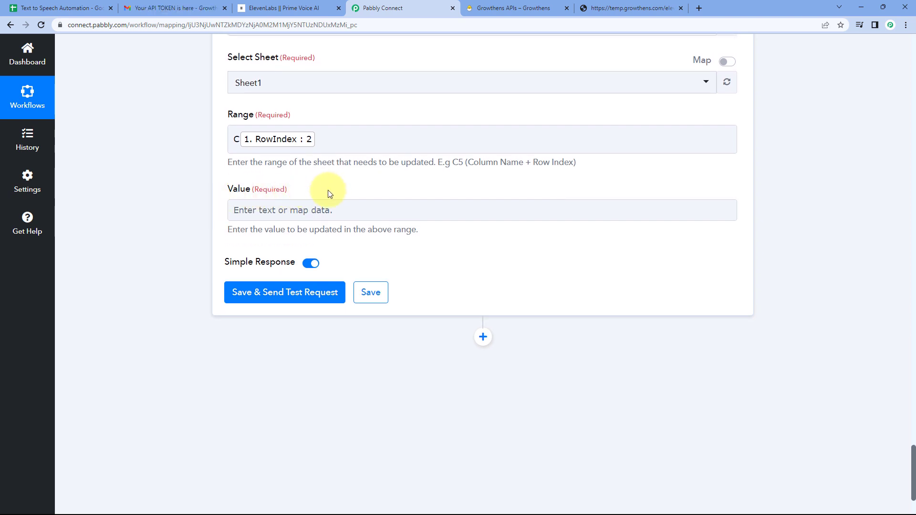
scroll(394, 209, up, 10)
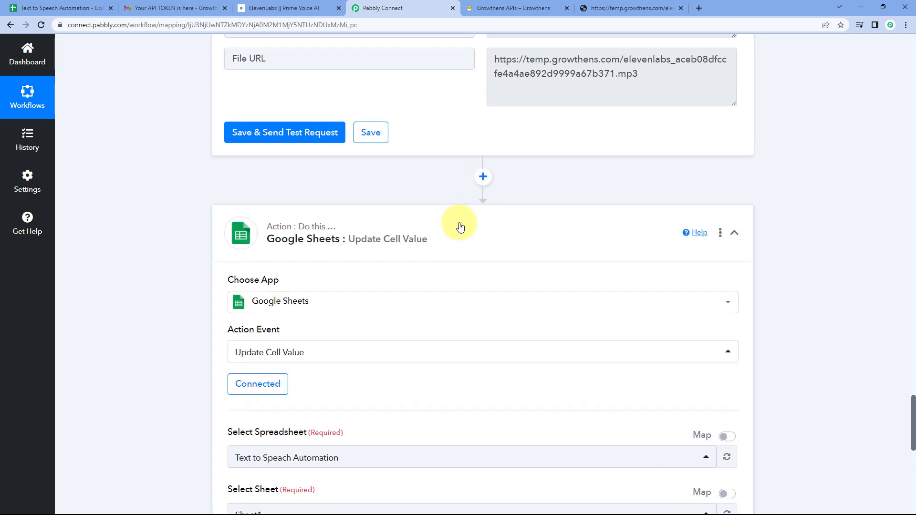
drag(494, 199, 654, 219)
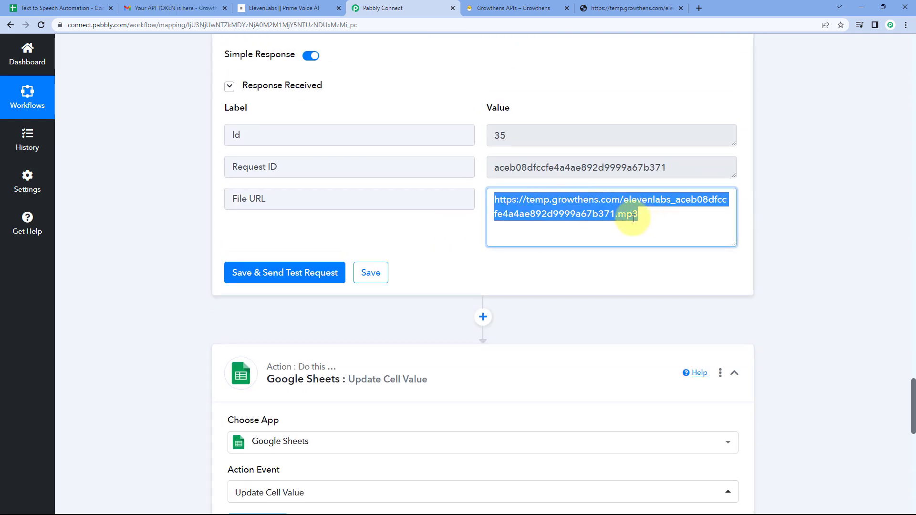
click(471, 216)
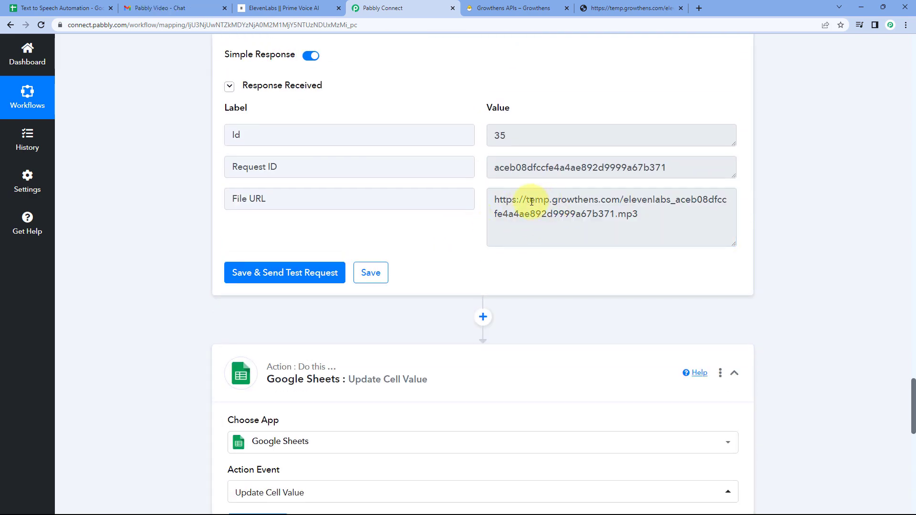
scroll(470, 241, down, 13)
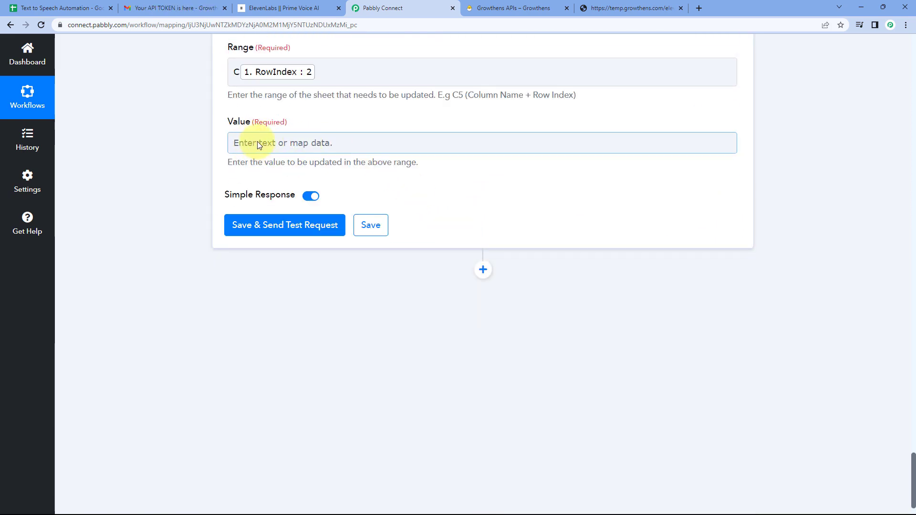
click(258, 144)
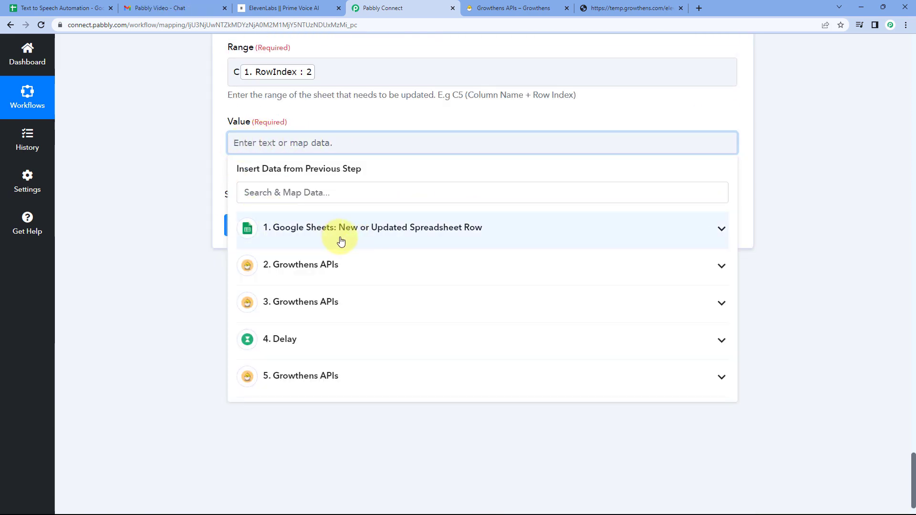
click(360, 379)
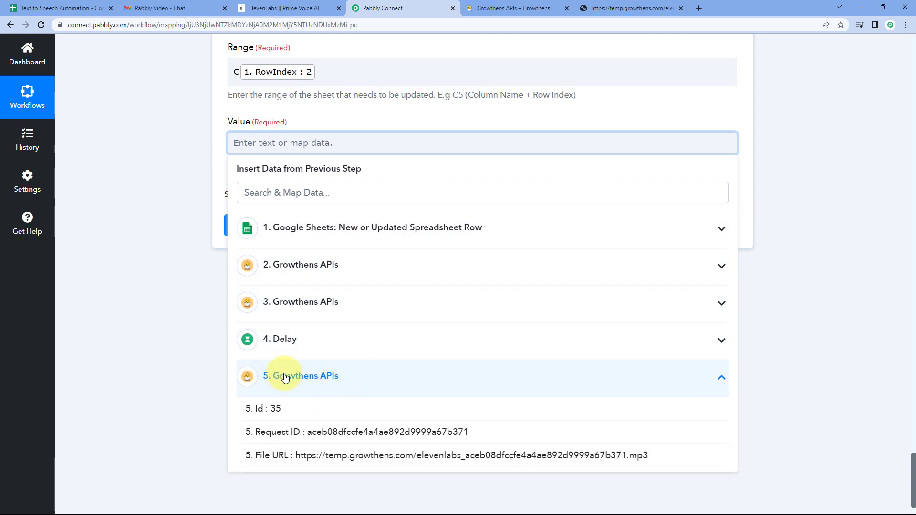
click(304, 456)
click(182, 209)
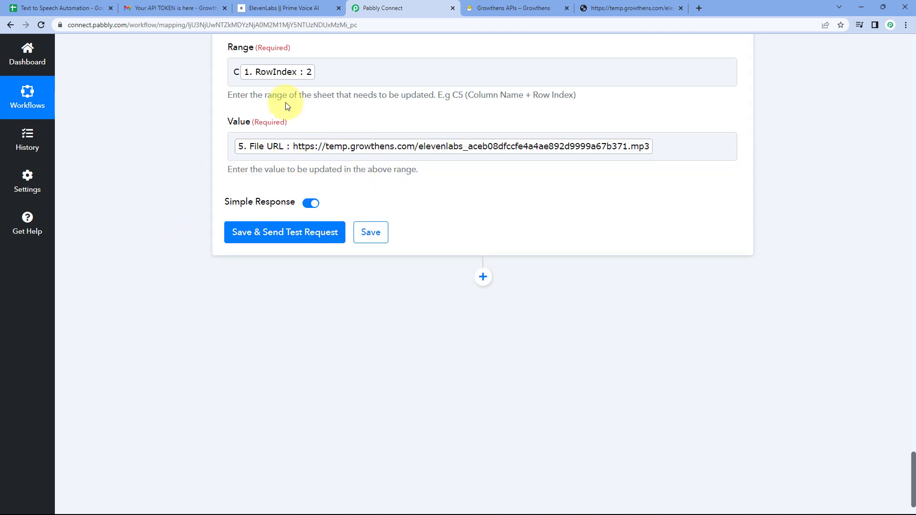
Step: Save and test the Update Cell Value step, and check the Speech Audio URL in cell C2 of the spreadsheet
click(327, 233)
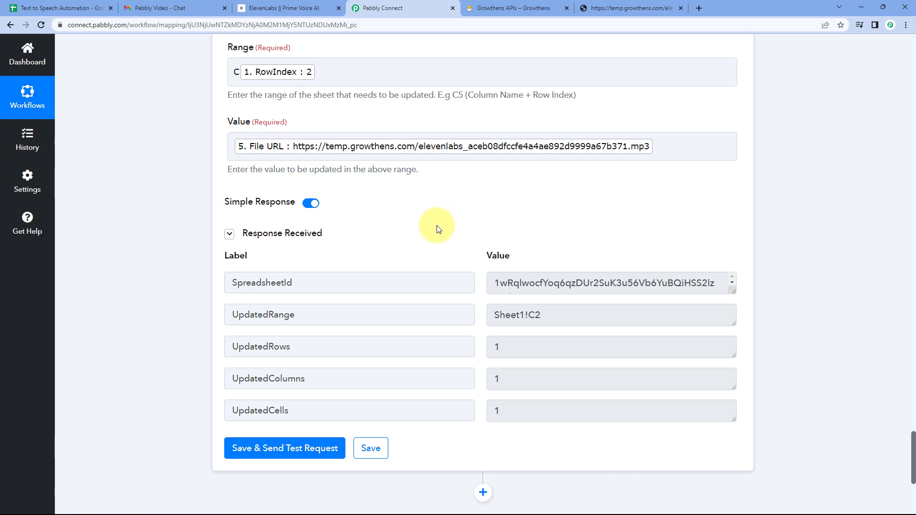
scroll(437, 229, up, 1)
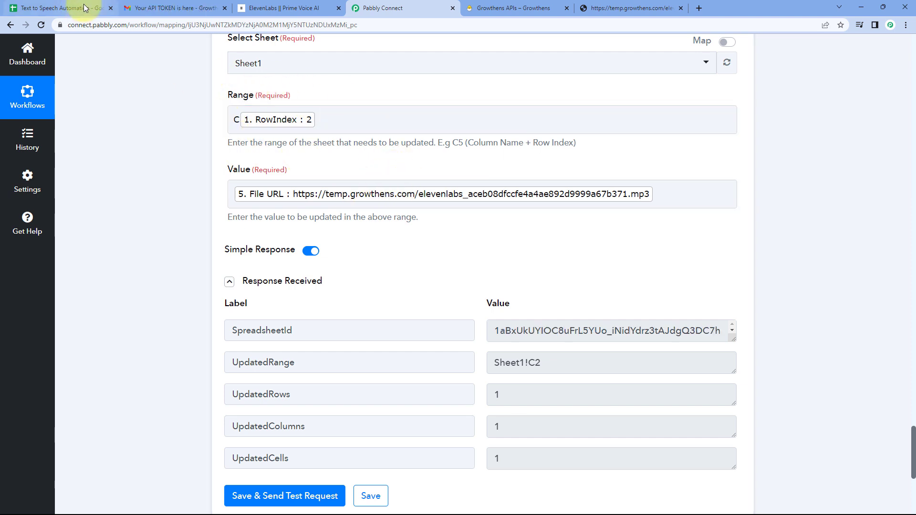
click(85, 8)
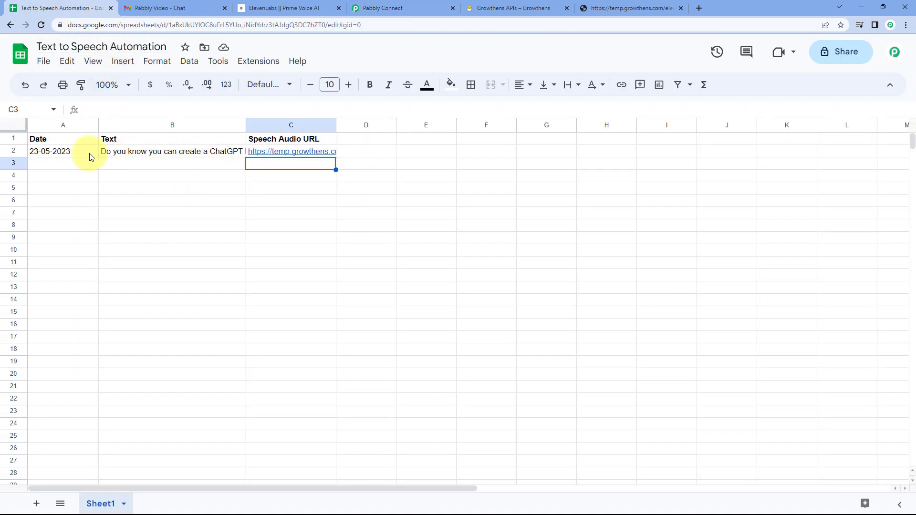
click(295, 156)
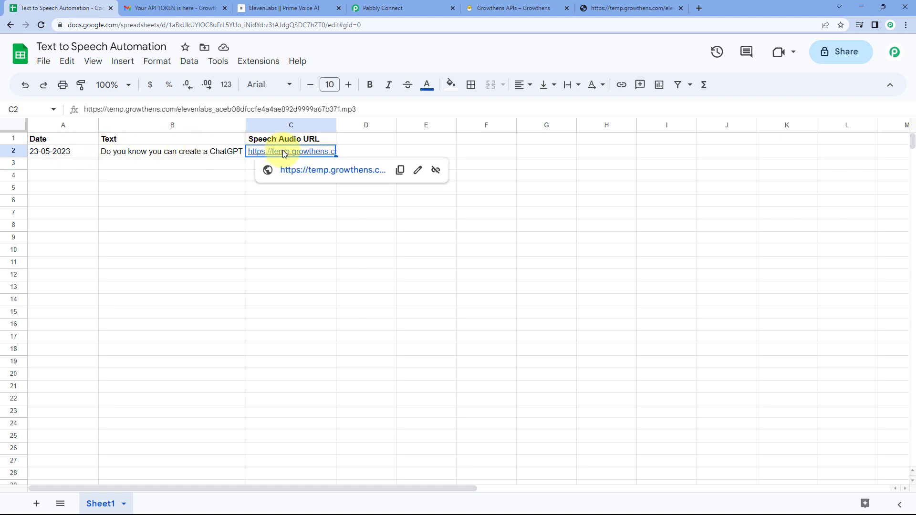
Step: Widen the Speech Audio URL column and review the text in B2 alongside the audio link in C2
drag(337, 125, 383, 125)
click(147, 153)
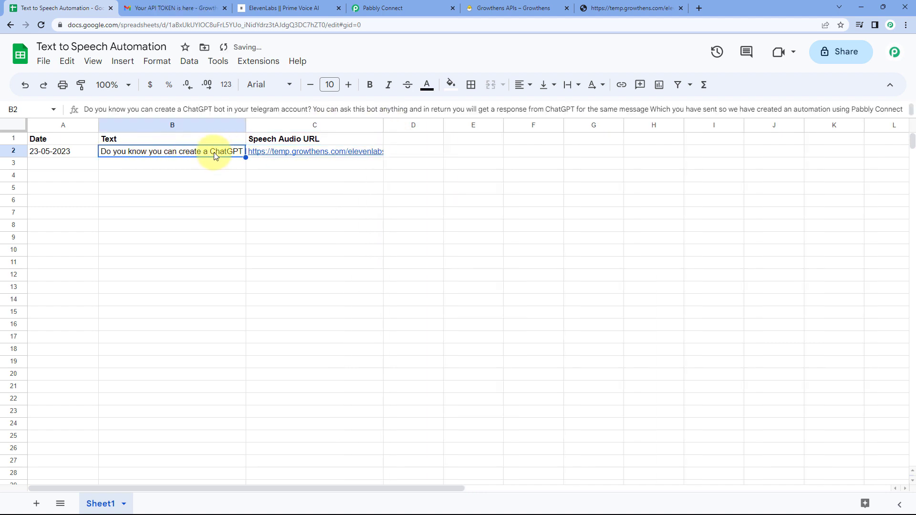
mouse_move(299, 157)
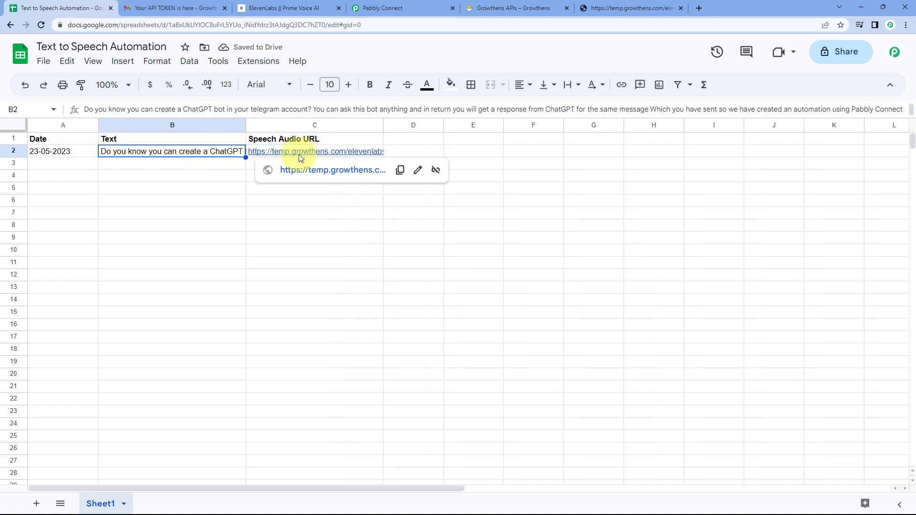
click(236, 165)
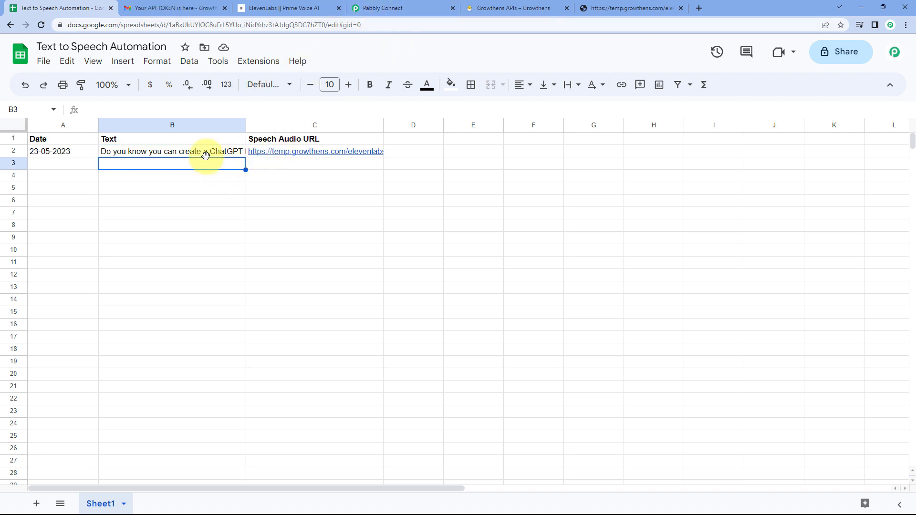
double_click(187, 152)
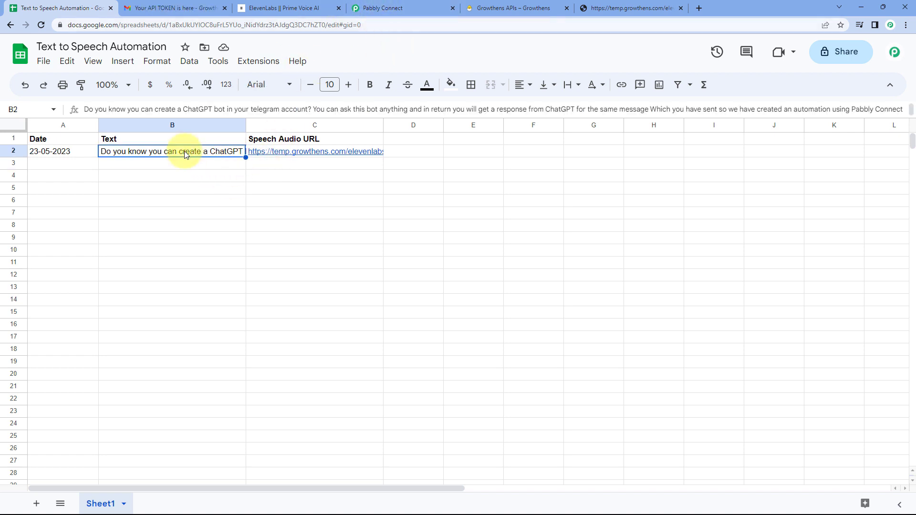
click(227, 176)
click(227, 167)
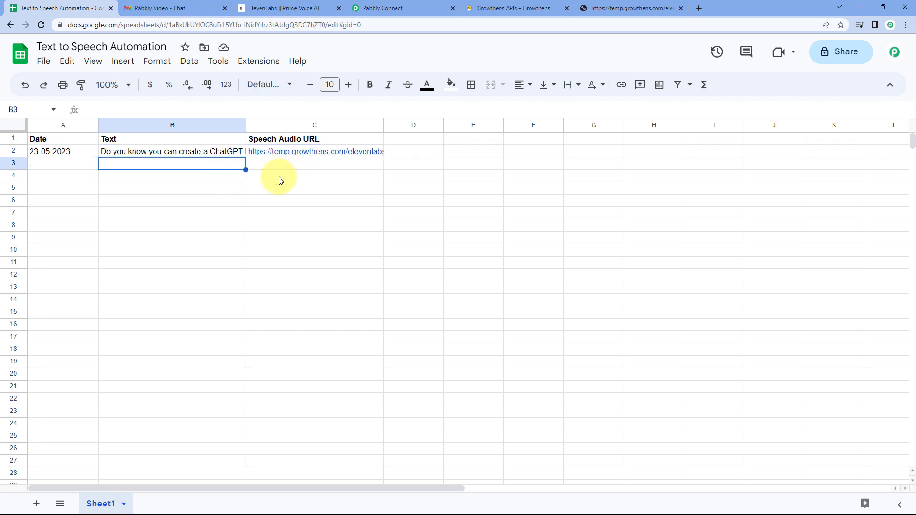
click(301, 154)
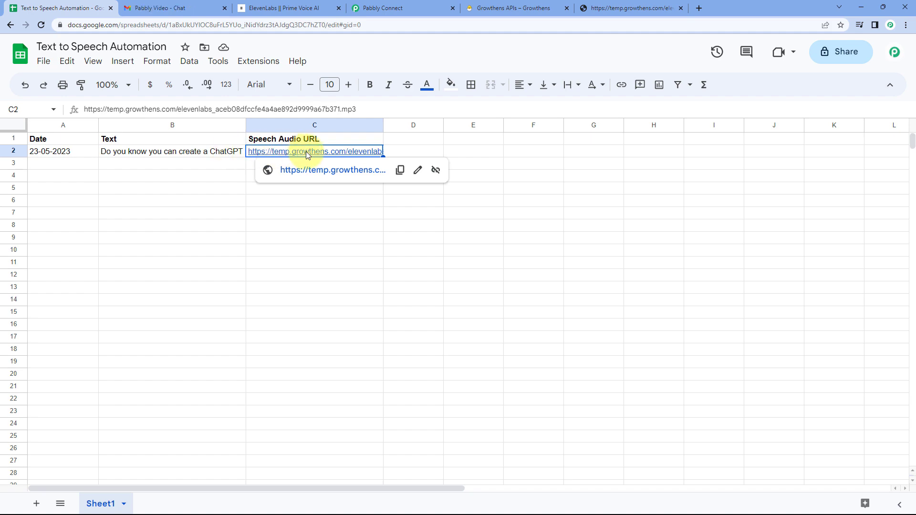
click(229, 153)
Step: Return to the Pabbly Connect workflow and collapse its expanded action steps, from Update Cell Value up to Fetch Voice IDs
click(390, 6)
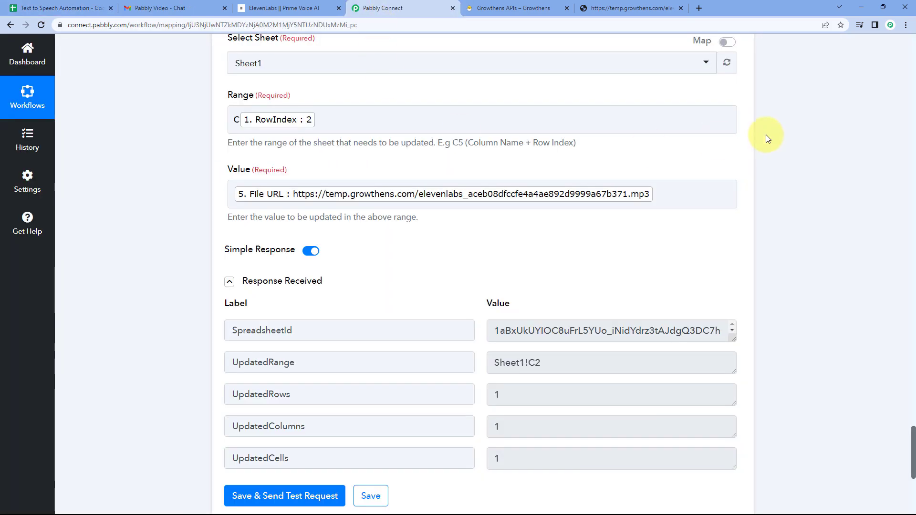
scroll(753, 150, up, 10)
scroll(751, 184, up, 11)
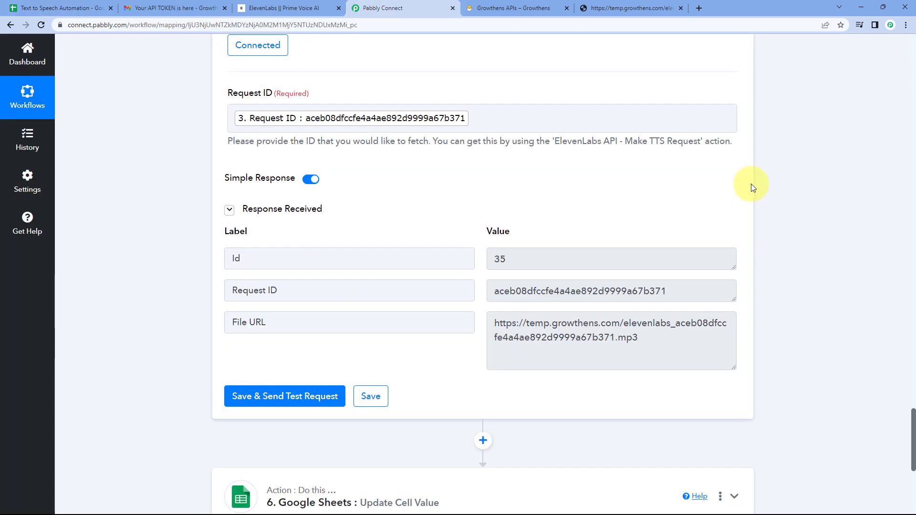
click(739, 145)
scroll(740, 149, up, 15)
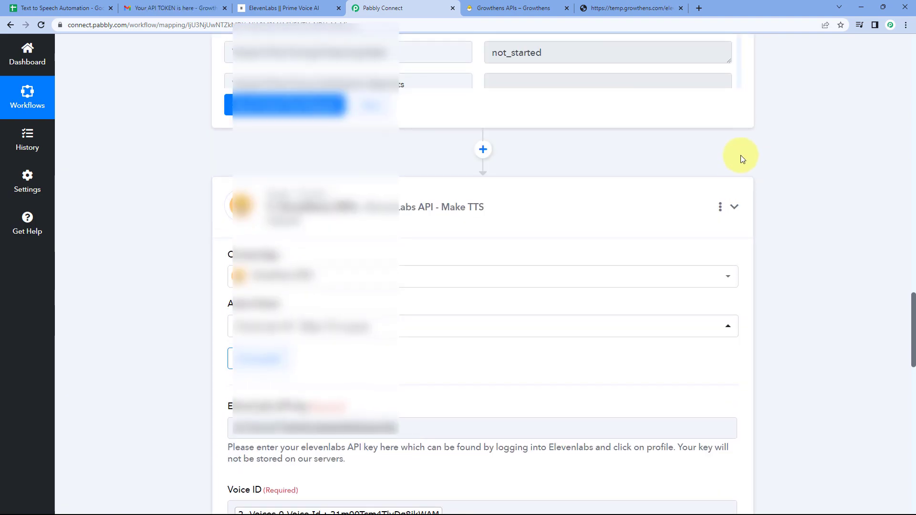
scroll(740, 157, up, 15)
click(740, 176)
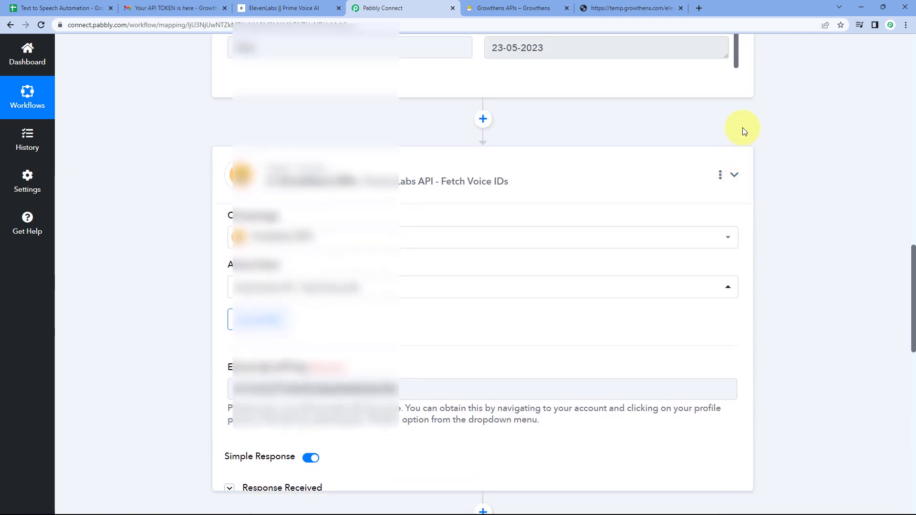
Step: Collapse the Google Sheets trigger step, New or Updated Spreadsheet Row, at the start of the workflow
scroll(742, 195, up, 15)
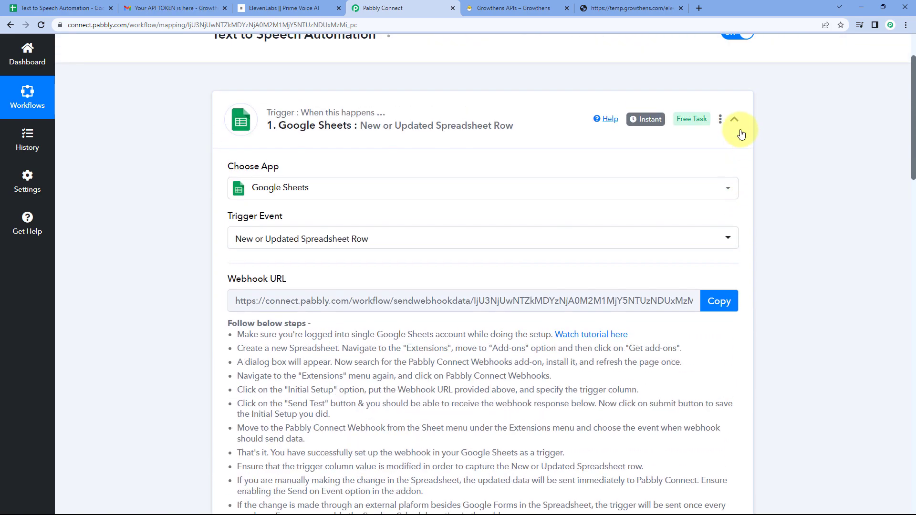
click(735, 121)
scroll(744, 119, up, 3)
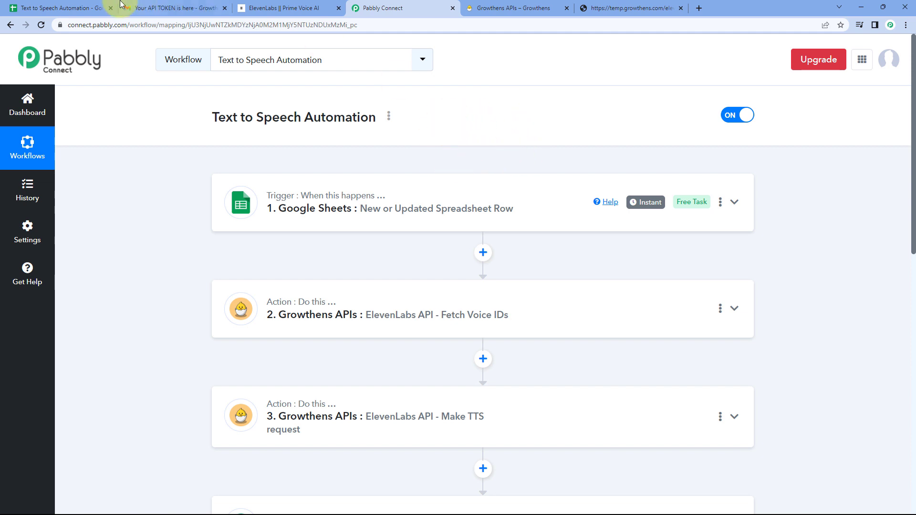
Step: Switch to the Text to Speech Automation spreadsheet in Google Sheets and enter the date 23-05-2023 in cell A3
click(69, 10)
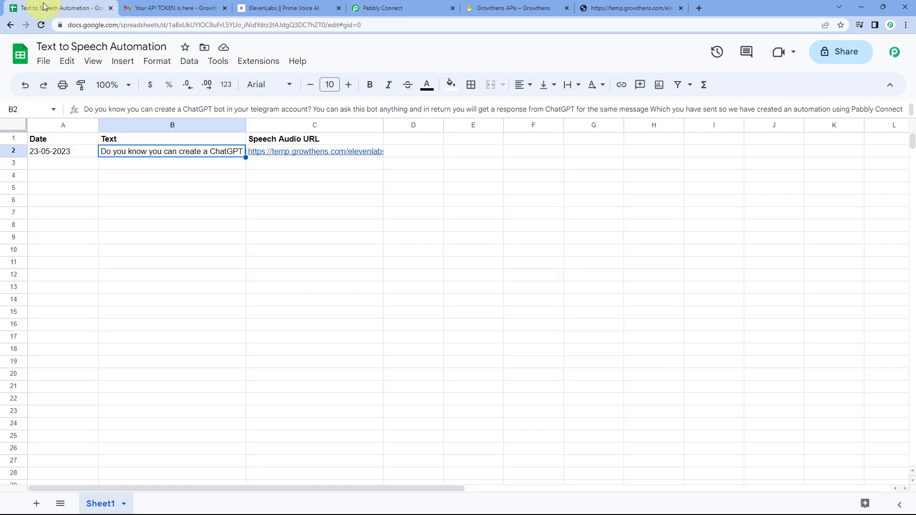
click(61, 167)
text(23+0)
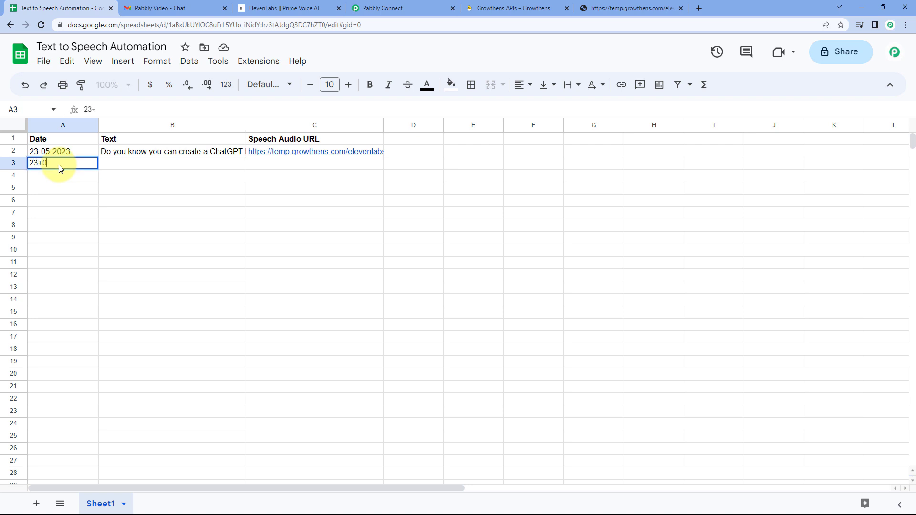
text(5)
key(BackSpace)
key(BackSpace)
text(05-20)
key(Tab)
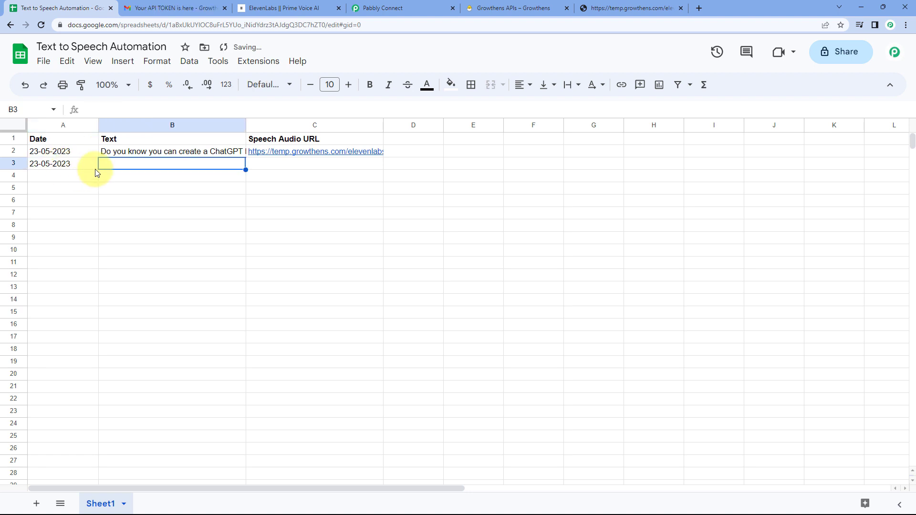
Step: Fill Text cell B3 with the passage starting "Do you also want to send WhatsApp messages to your new leads" and ending "Check out the channel now!"
double_click(110, 167)
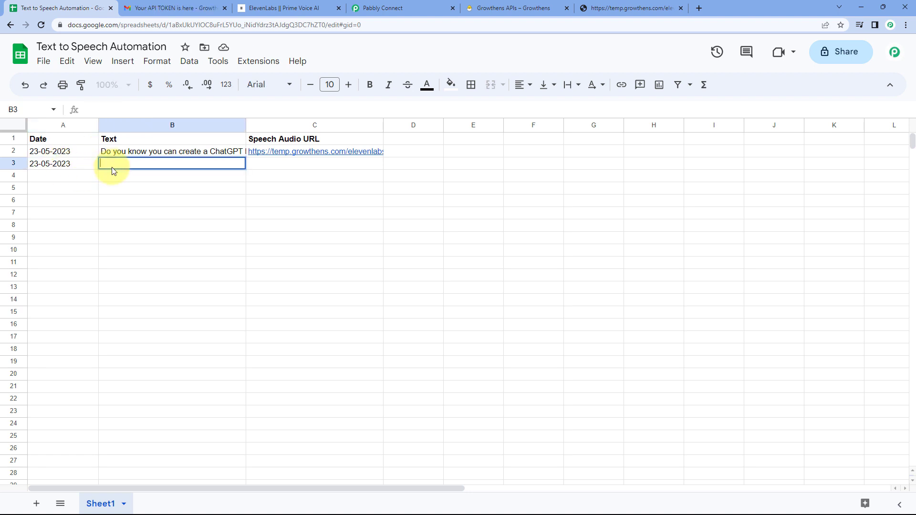
text(Do you also want to send WhatsApp messages to your new leads to nurture them, but tired of sending them manually? What if I tell you, you can actually automate this process in such a way that whenever a new lead is generated or added to your CRM application, automatically a WhatsApp message will be sent to them on their number. Want to know how you can automate this process with Pavli Connect? Check out the channel now!)
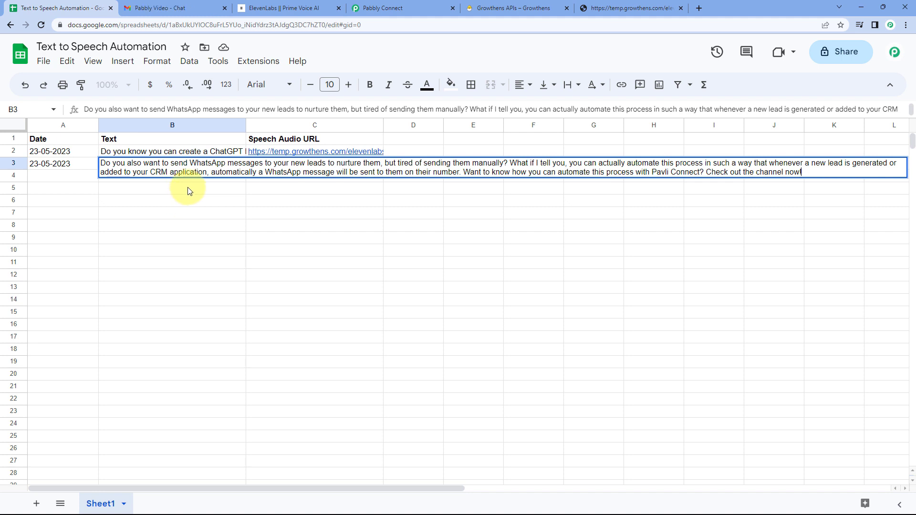
click(189, 191)
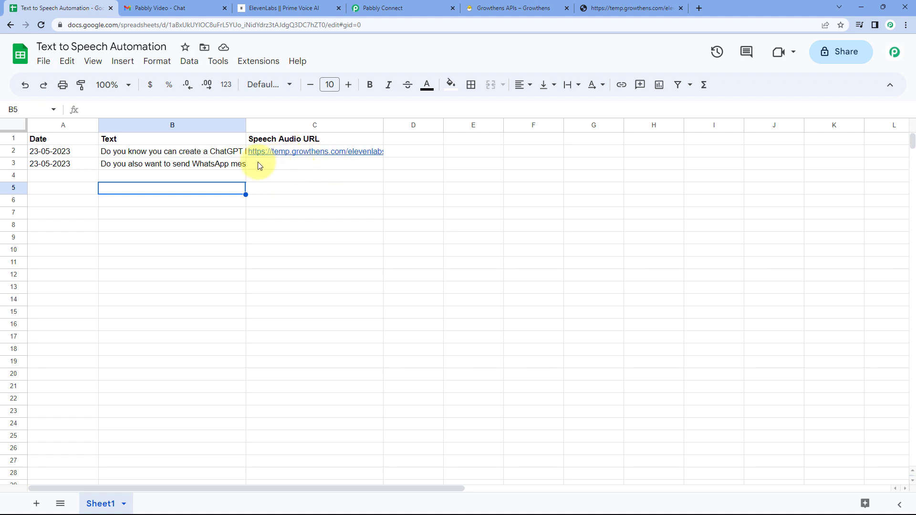
Step: Check cell C3 for the generated Speech Audio URL, open its link and play the audio briefly
click(289, 165)
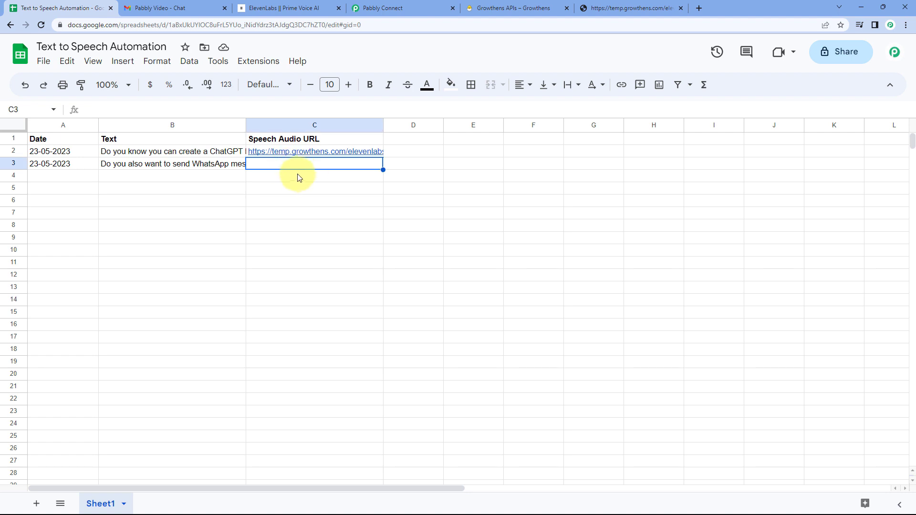
click(298, 176)
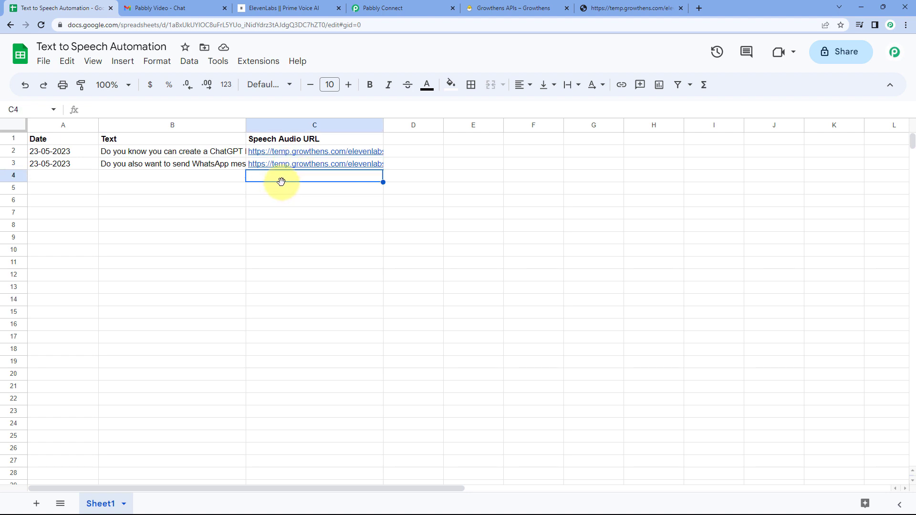
click(340, 165)
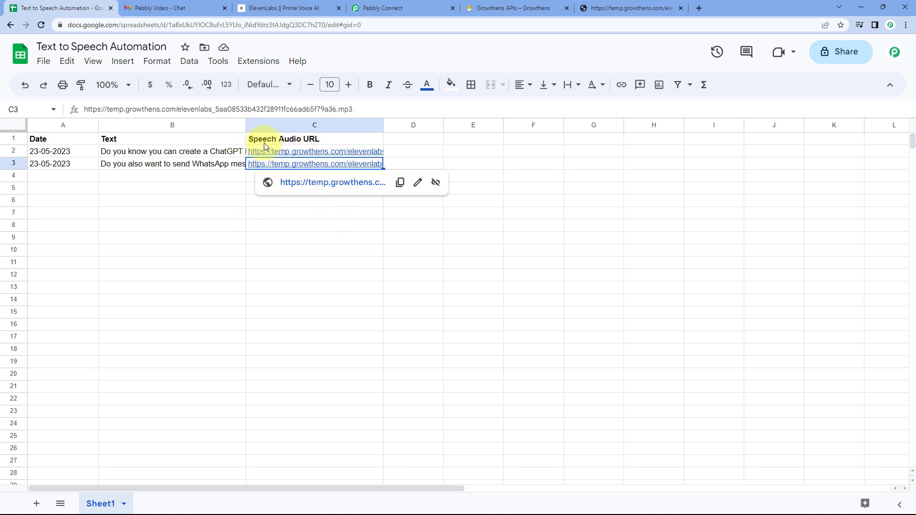
click(351, 184)
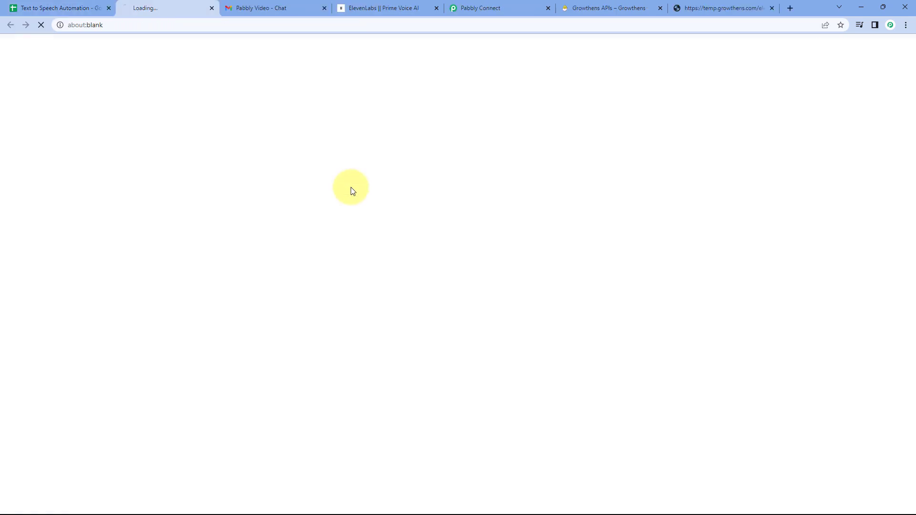
click(380, 302)
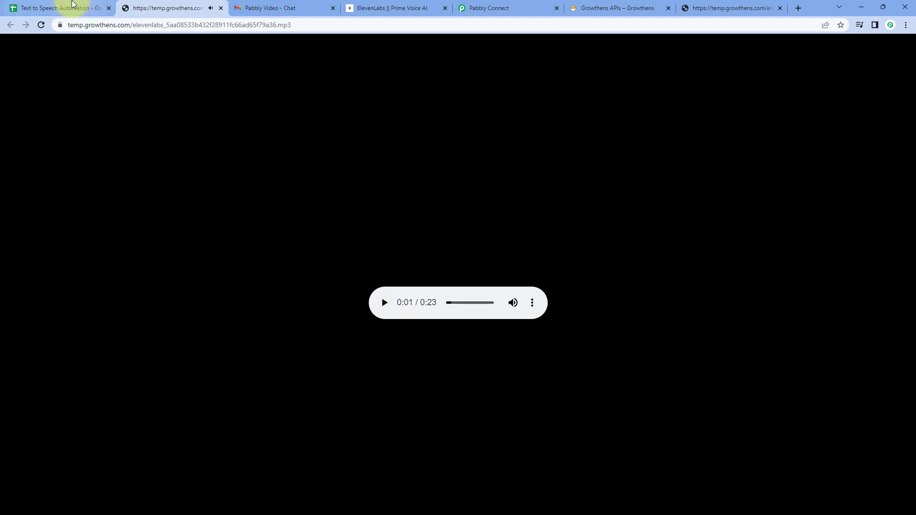
Step: Go back to the spreadsheet to review the full text in B3, and return to the Pabbly Connect workflow
click(72, 8)
click(155, 164)
double_click(154, 163)
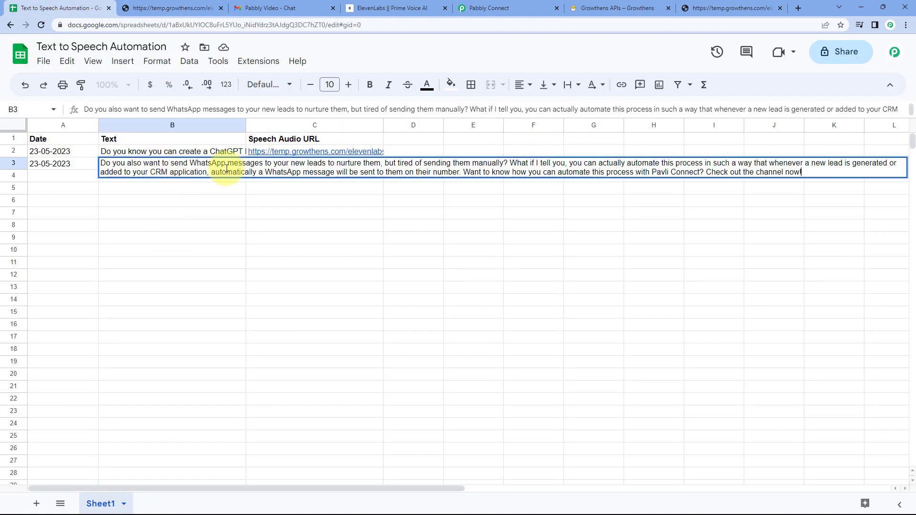
key(Return)
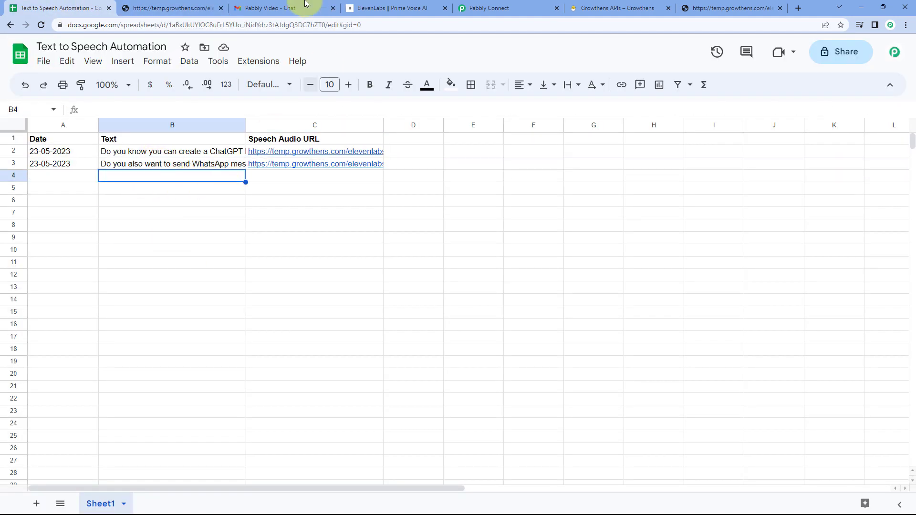
click(470, 8)
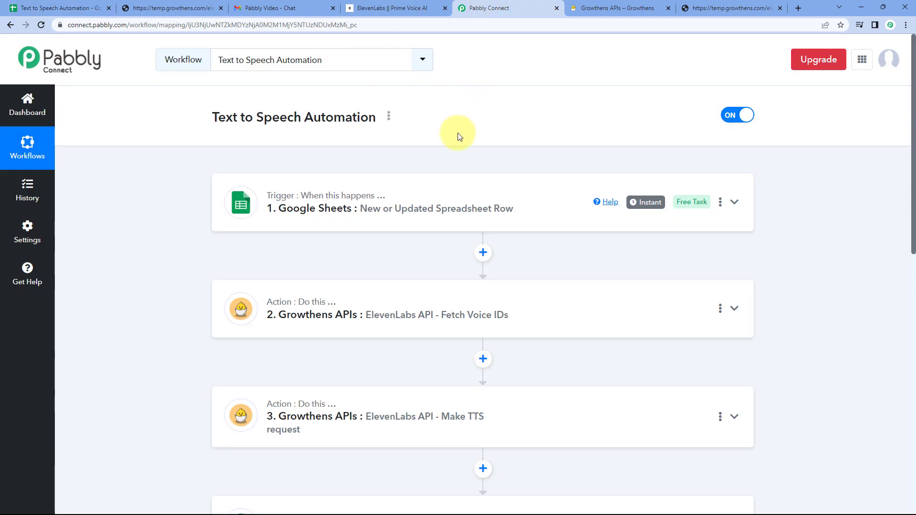